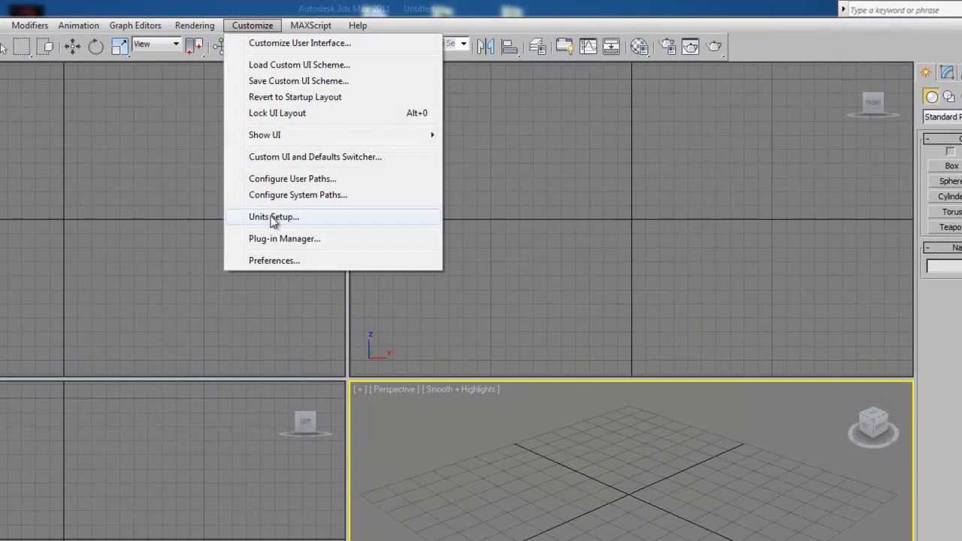
# Confirm Generic Units as the display unit scale with International lighting units, and maximize the Perspective viewport
pyautogui.click(273, 216)
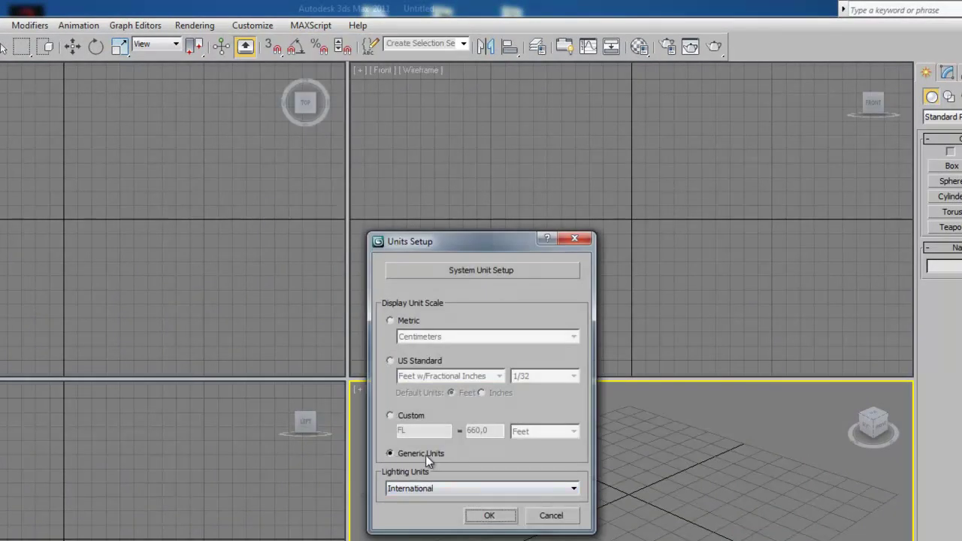
pyautogui.click(489, 515)
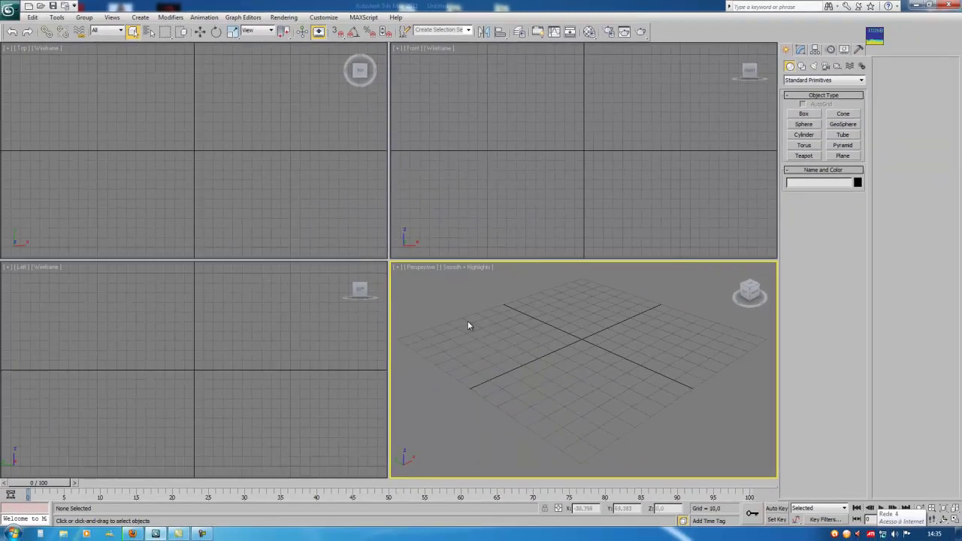
pyautogui.hotkey('alt', 'w')
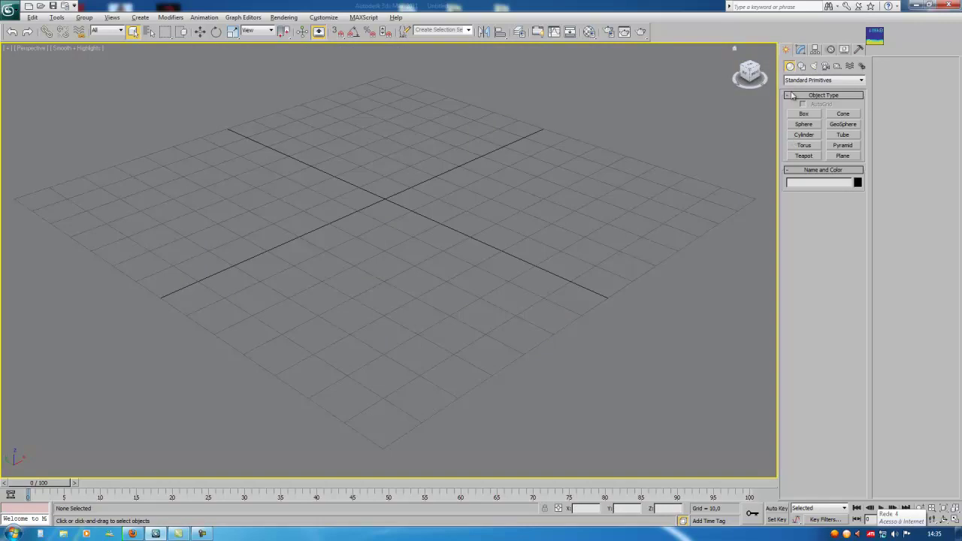
# Create a cylinder of about 58.6 radius and 22.3 height at the grid's centre and display it with edged faces
pyautogui.click(803, 135)
pyautogui.moveTo(387, 197)
pyautogui.mouseDown()
pyautogui.moveTo(443, 213)
pyautogui.moveTo(500, 305)
pyautogui.mouseUp()
pyautogui.click(488, 204)
pyautogui.moveTo(466, 172); pyautogui.dragTo(479, 243, button='middle')
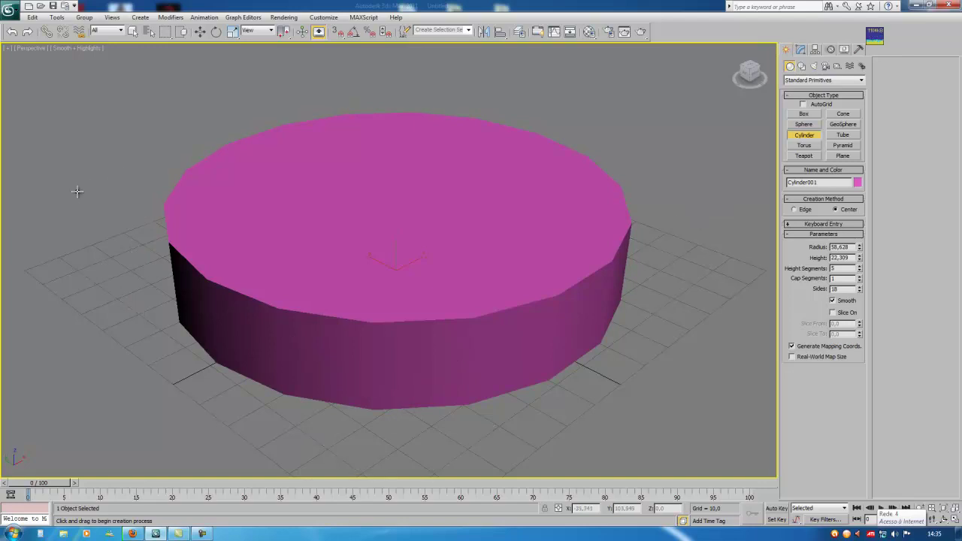
pyautogui.press('F4')
pyautogui.moveTo(408, 338)
pyautogui.keyDown('alt'); pyautogui.mouseDown(button='middle')
pyautogui.moveTo(421, 325)
pyautogui.moveTo(395, 333)
pyautogui.mouseUp(button='middle'); pyautogui.keyUp('alt')
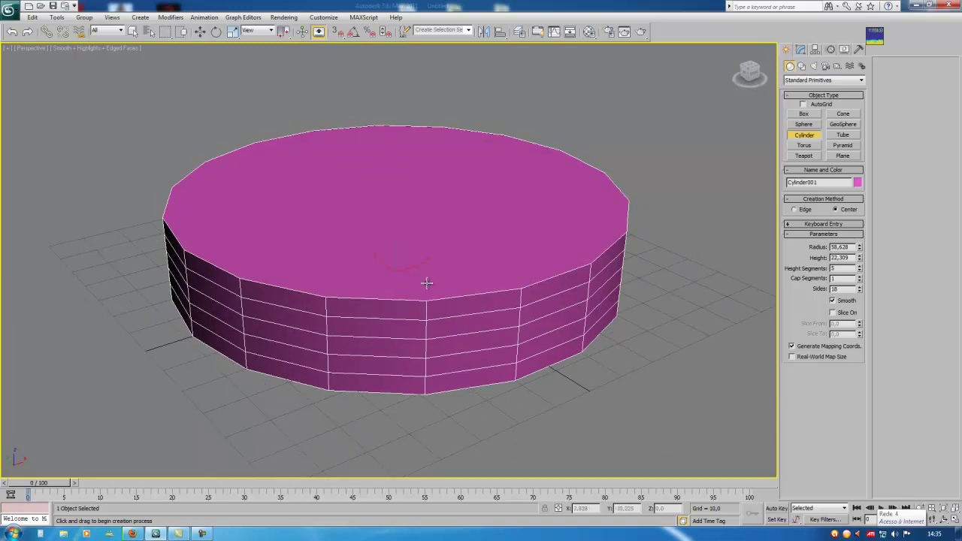
# Centre the cylinder on the world origin by setting its X and Y positions to 0
pyautogui.press('w')
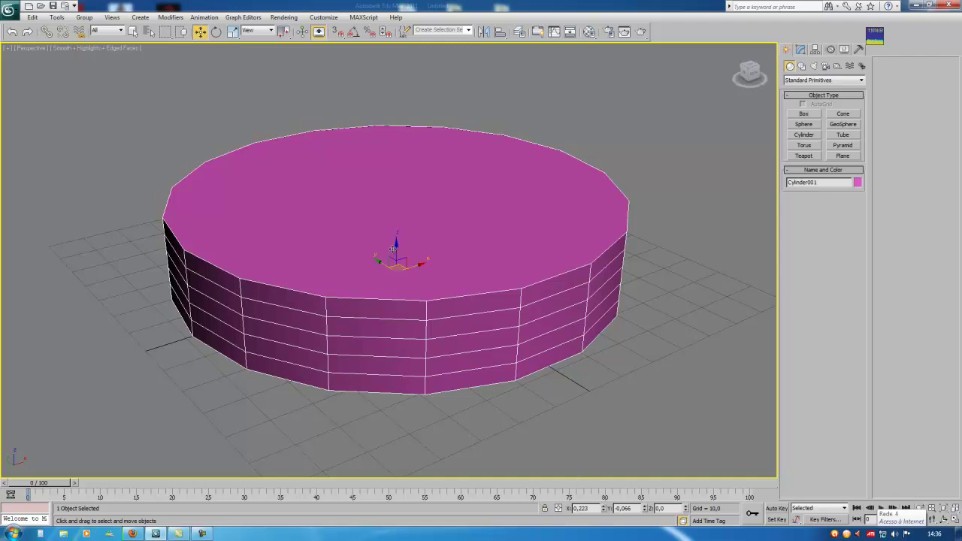
pyautogui.moveTo(418, 269); pyautogui.dragTo(468, 195)
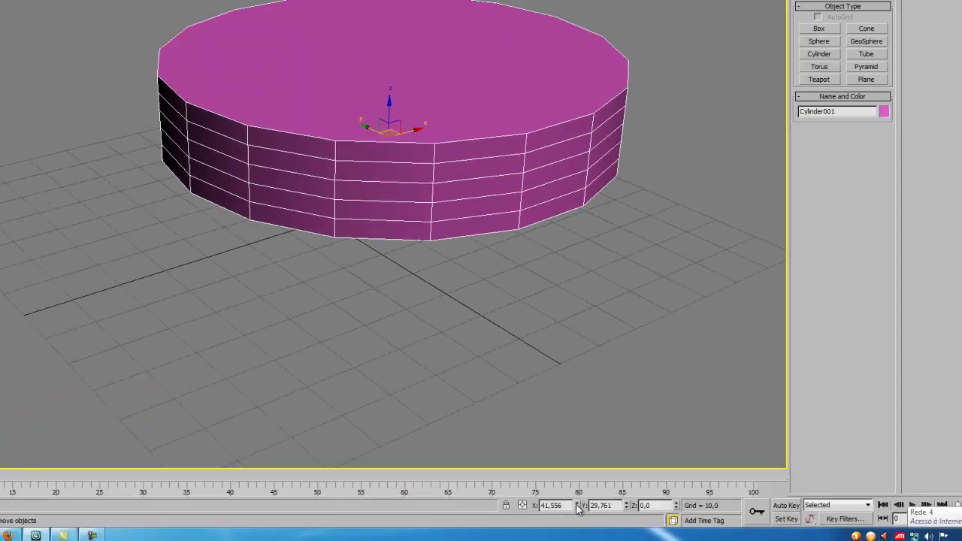
pyautogui.rightClick(577, 508)
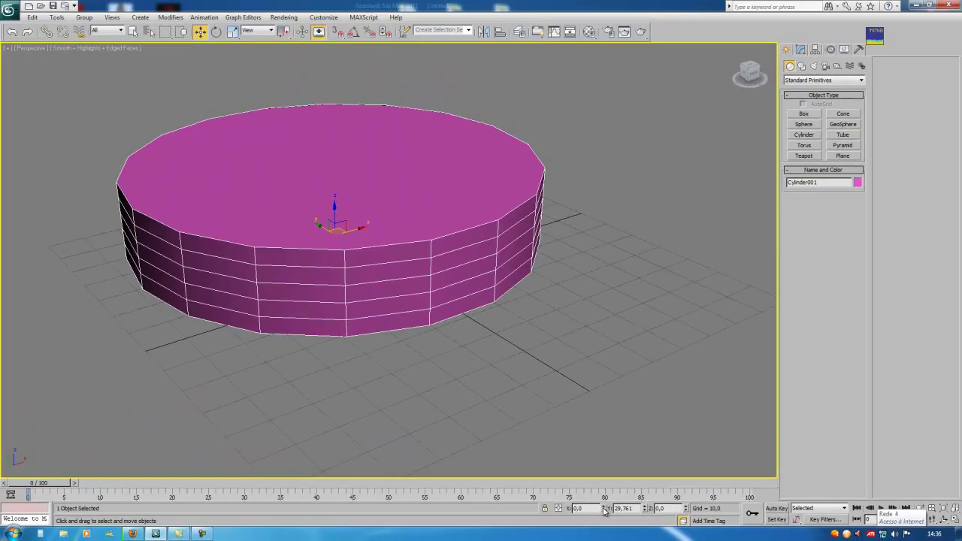
pyautogui.rightClick(626, 507)
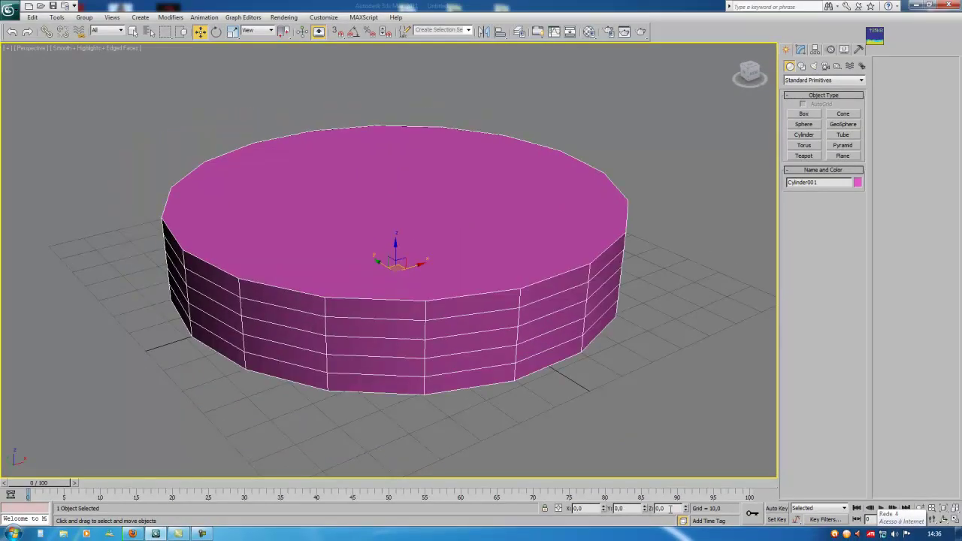
# Make the cylinder octagonal by setting its sides to 8 and its height segments to 1
pyautogui.moveTo(382, 360)
pyautogui.keyDown('alt'); pyautogui.mouseDown(button='middle')
pyautogui.moveTo(350, 348)
pyautogui.moveTo(455, 251)
pyautogui.moveTo(443, 219)
pyautogui.moveTo(435, 234)
pyautogui.moveTo(413, 224)
pyautogui.moveTo(412, 212)
pyautogui.moveTo(448, 212)
pyautogui.moveTo(401, 324)
pyautogui.moveTo(381, 334)
pyautogui.moveTo(375, 322)
pyautogui.mouseUp(button='middle'); pyautogui.keyUp('alt')
pyautogui.click(800, 49)
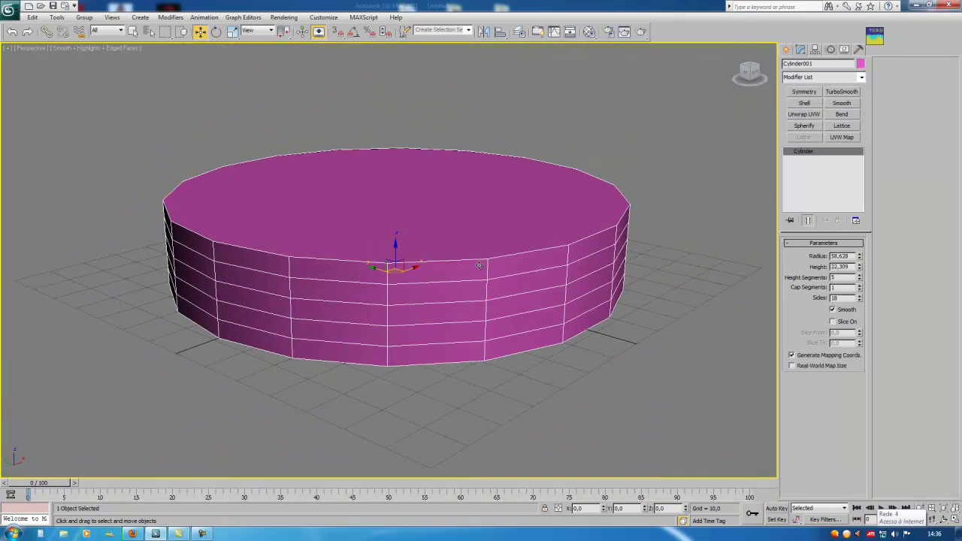
pyautogui.keyDown('alt'); pyautogui.moveTo(495, 254); pyautogui.dragTo(483, 268, button='middle'); pyautogui.keyUp('alt')
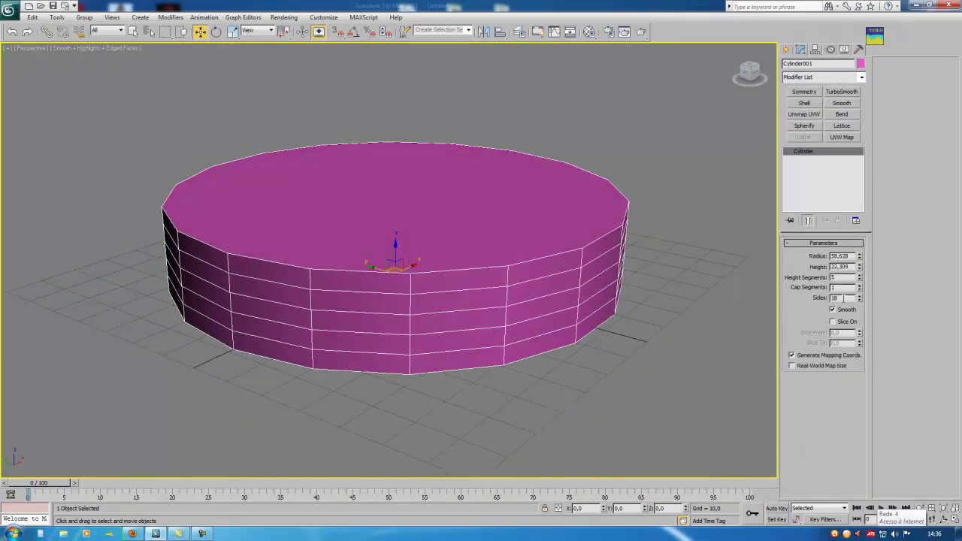
pyautogui.press('Return')
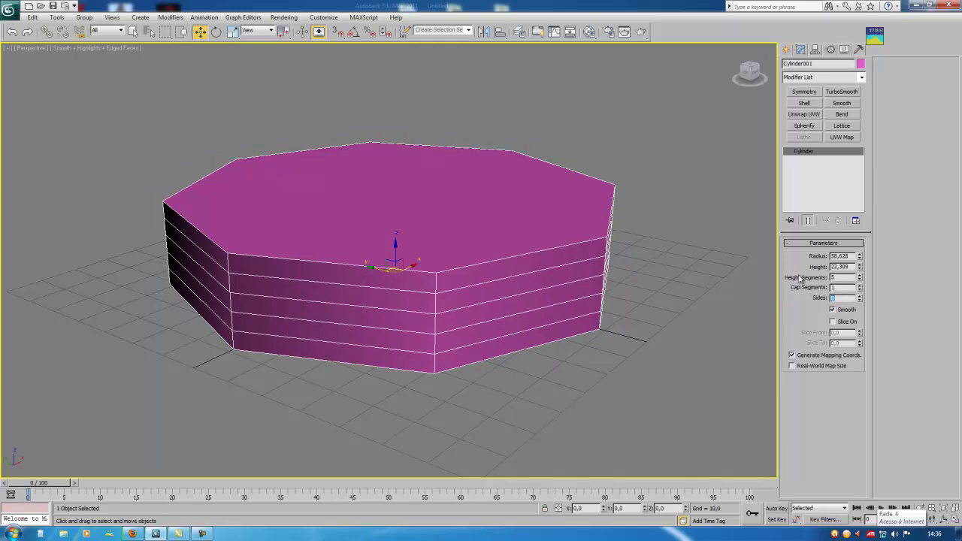
pyautogui.rightClick(860, 279)
# Set the octagonal cylinder's radius to 60 and its height to 25
pyautogui.keyDown('alt'); pyautogui.moveTo(488, 245); pyautogui.dragTo(490, 259, button='middle'); pyautogui.keyUp('alt')
pyautogui.doubleClick(843, 255)
pyautogui.write('60')
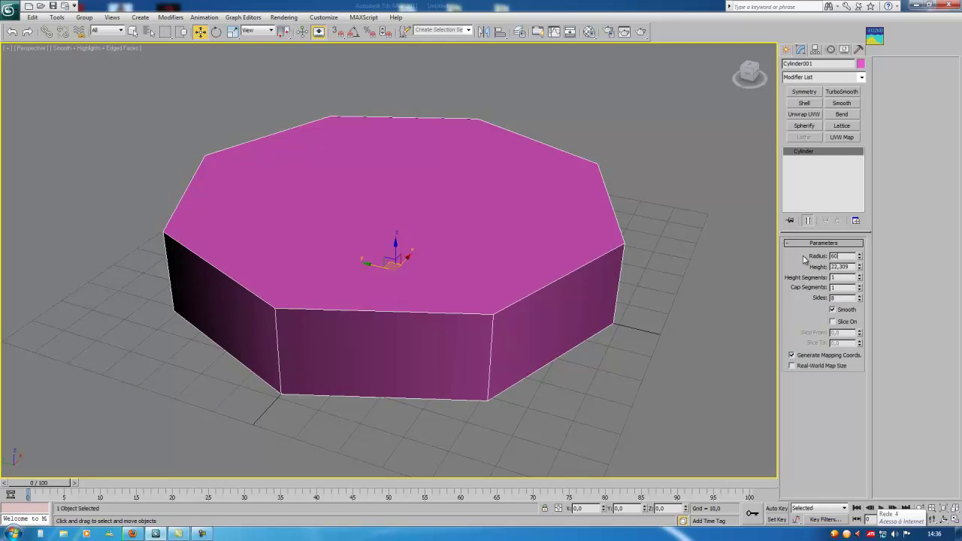
pyautogui.press('Return')
pyautogui.doubleClick(849, 266)
pyautogui.write('25')
pyautogui.press('Return')
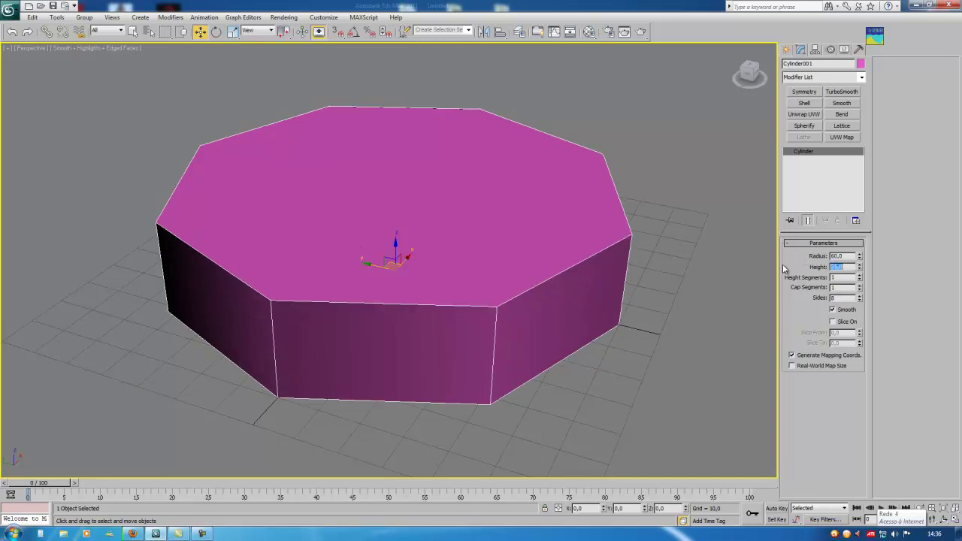
# Convert the octagonal cylinder to an Editable Poly
pyautogui.keyDown('alt'); pyautogui.moveTo(617, 226); pyautogui.dragTo(522, 236, button='middle'); pyautogui.keyUp('alt')
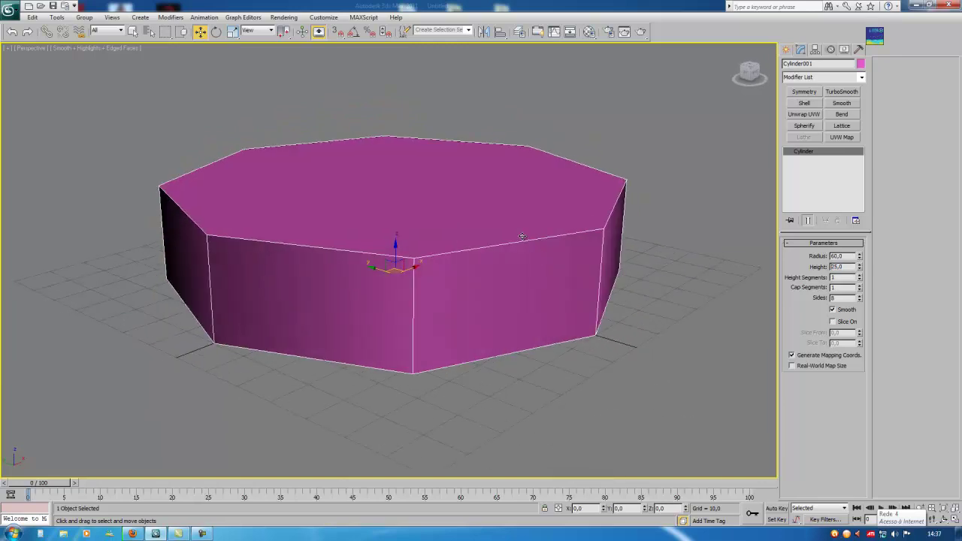
pyautogui.rightClick(366, 218)
pyautogui.moveTo(397, 309)
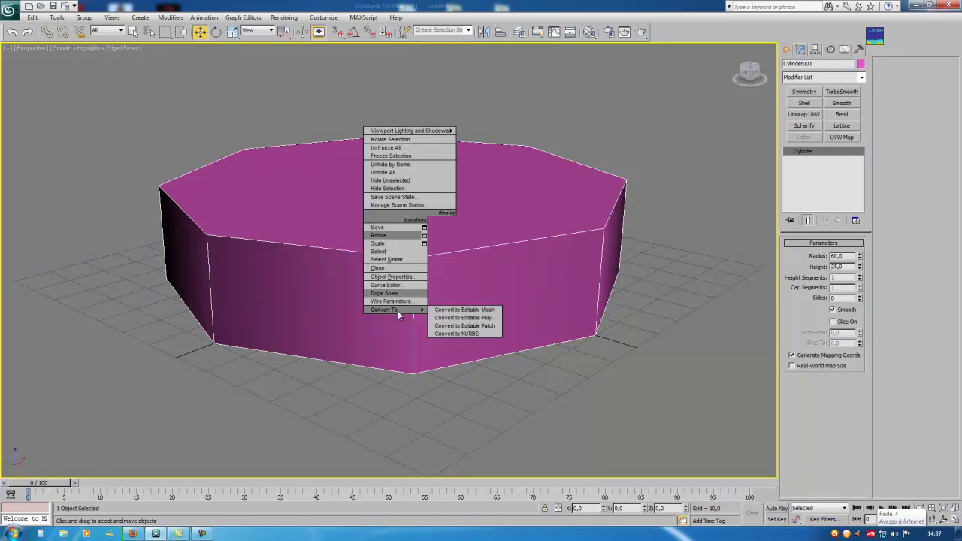
pyautogui.click(450, 317)
pyautogui.keyDown('alt'); pyautogui.moveTo(389, 296); pyautogui.dragTo(406, 299, button='middle'); pyautogui.keyUp('alt')
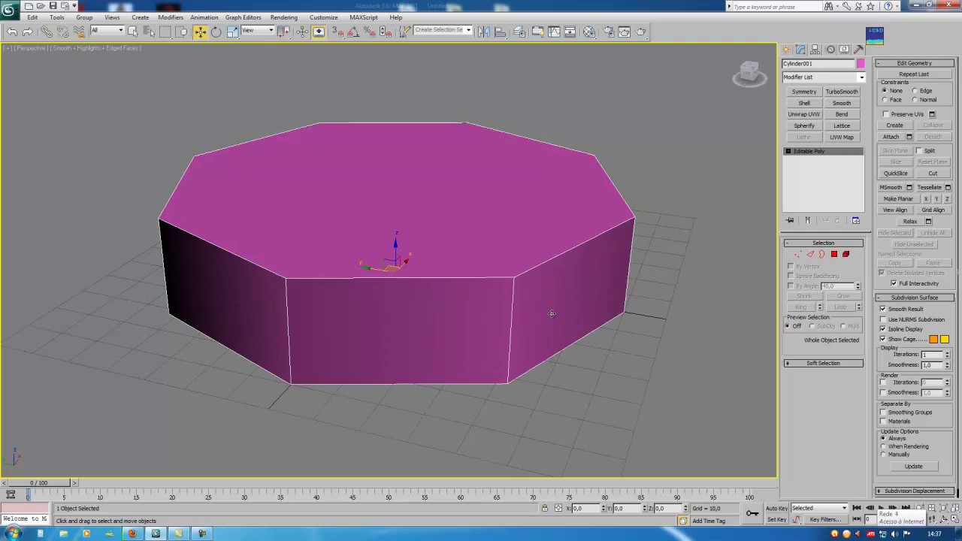
# Delete the top cap polygon of the octagon at polygon level
pyautogui.press('4')
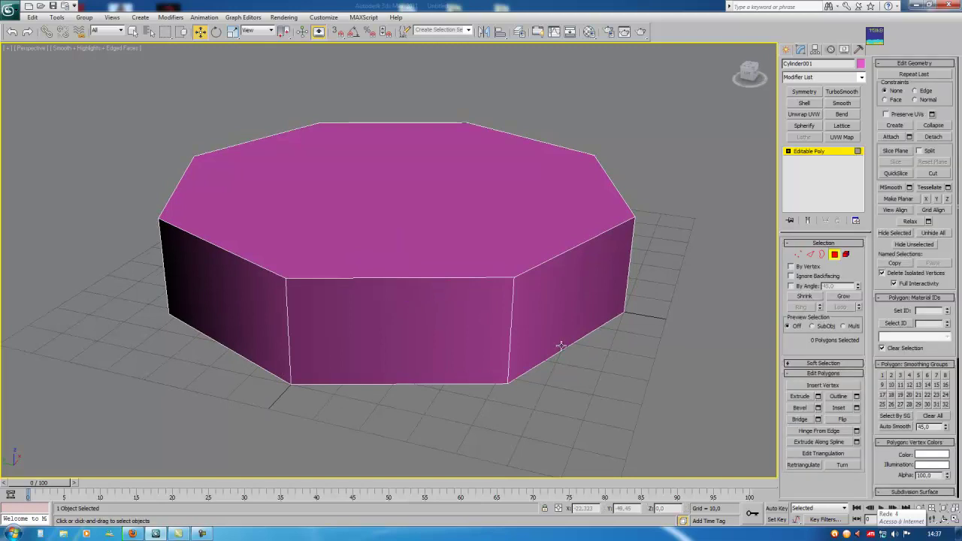
pyautogui.click(836, 257)
pyautogui.click(836, 257)
pyautogui.click(425, 243)
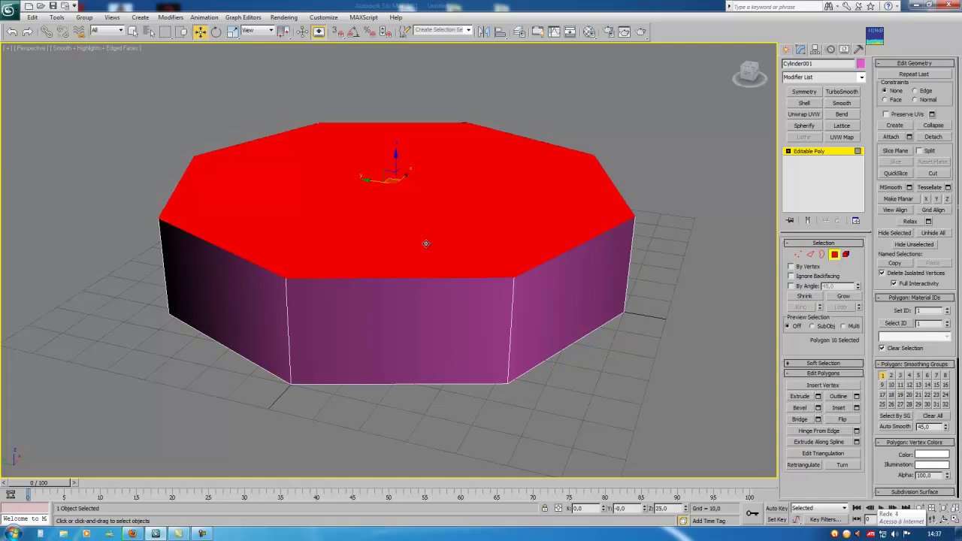
pyautogui.press('Delete')
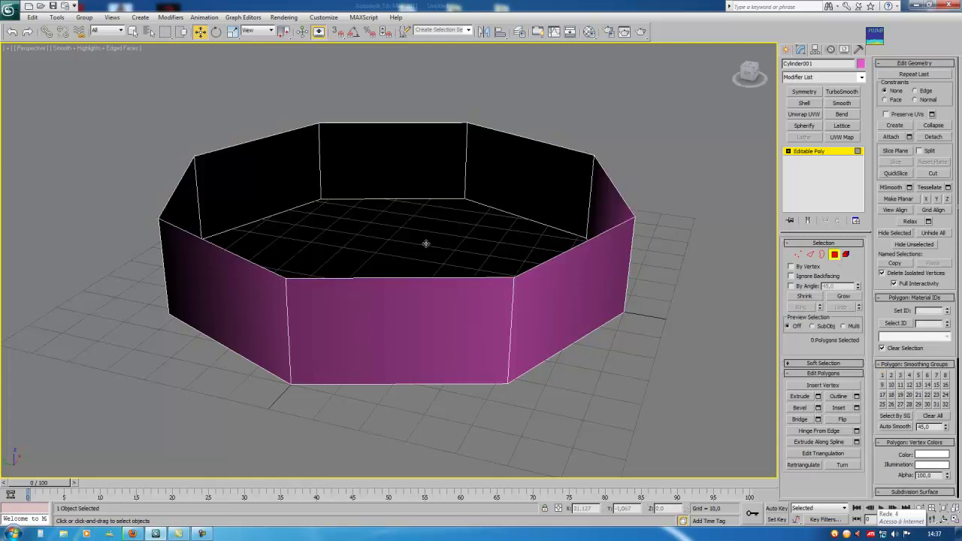
# Detach the octagon's floor polygon as a separate object named Tatame and leave polygon editing
pyautogui.keyDown('alt'); pyautogui.moveTo(404, 251); pyautogui.dragTo(436, 206, button='middle'); pyautogui.keyUp('alt')
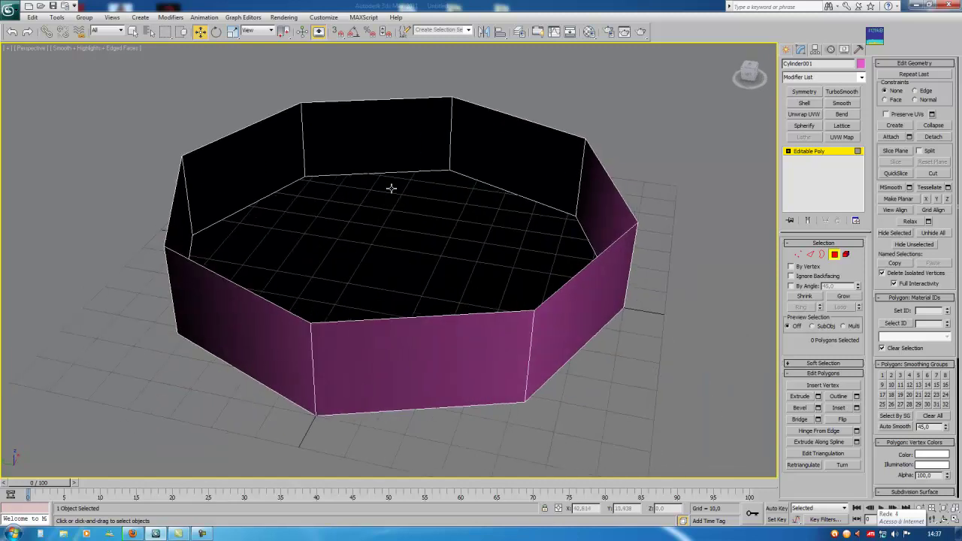
pyautogui.keyDown('alt'); pyautogui.moveTo(418, 253); pyautogui.dragTo(423, 253, button='middle'); pyautogui.keyUp('alt')
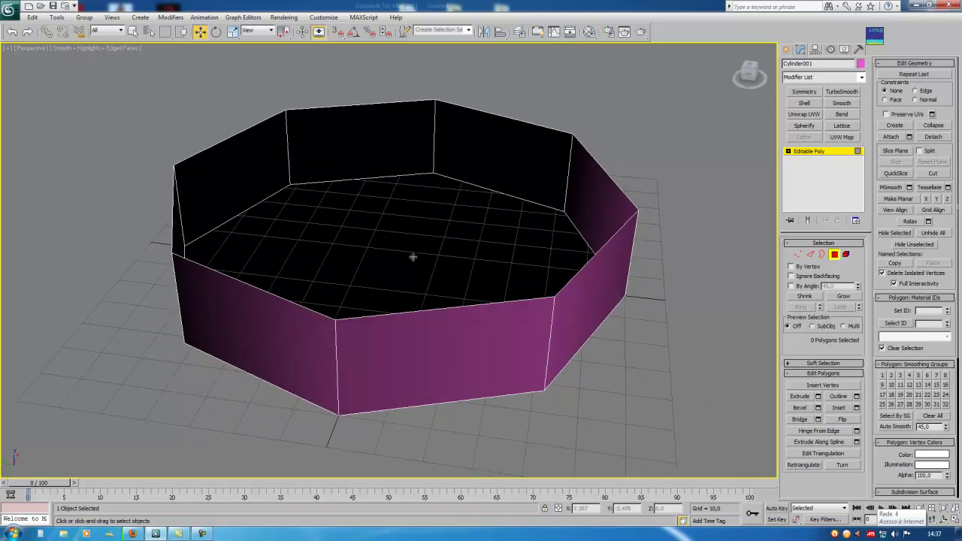
pyautogui.click(413, 257)
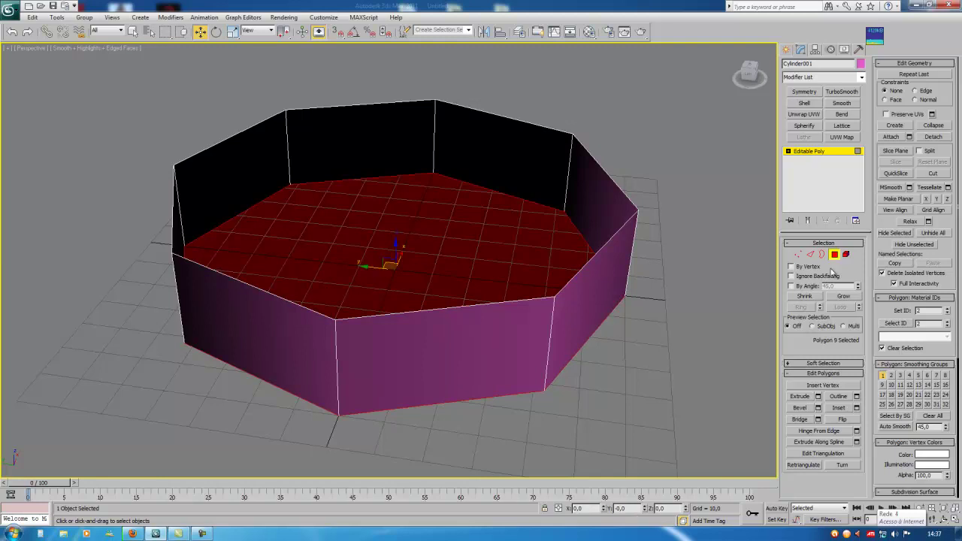
pyautogui.click(933, 137)
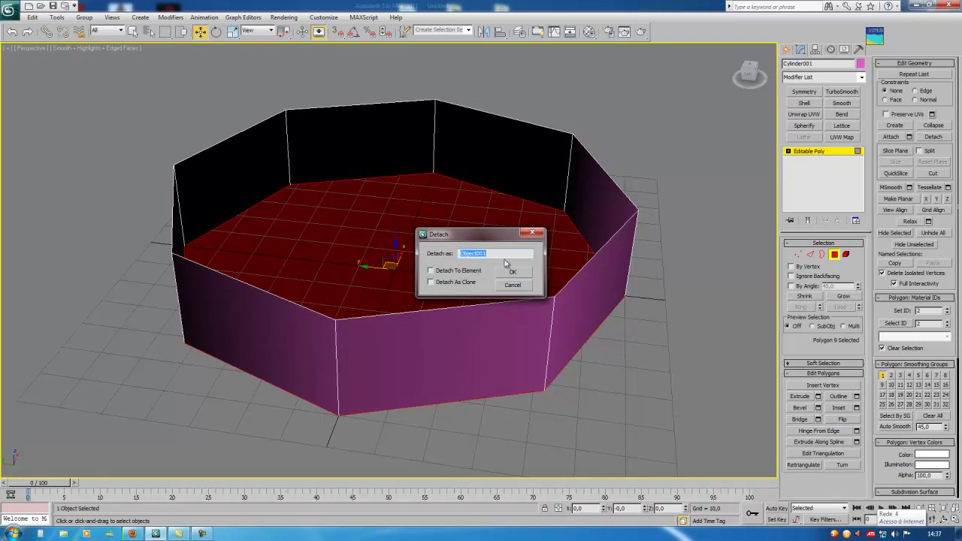
pyautogui.write('Tatame')
pyautogui.click(514, 272)
pyautogui.click(834, 255)
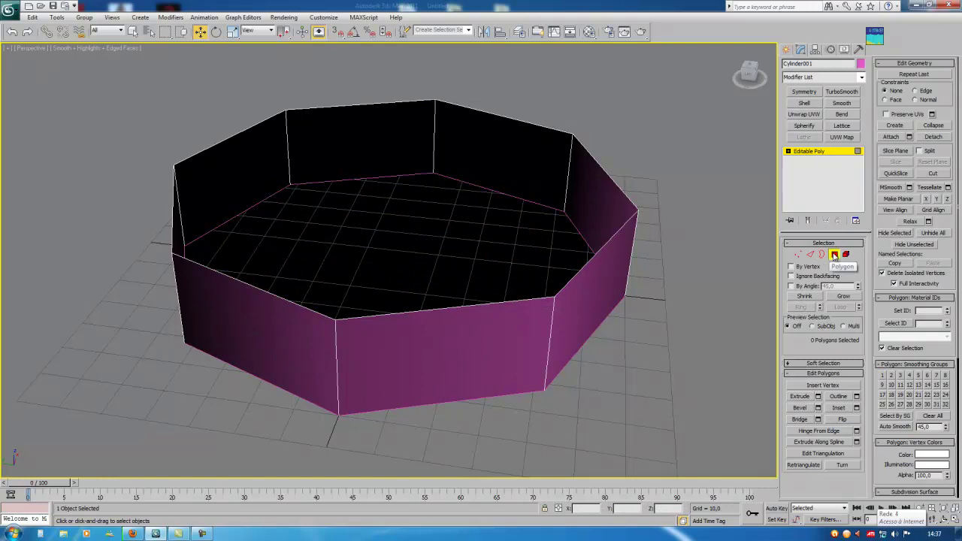
# Try raising the Tatame floor and the octagon walls as separate objects, undoing each move
pyautogui.click(438, 266)
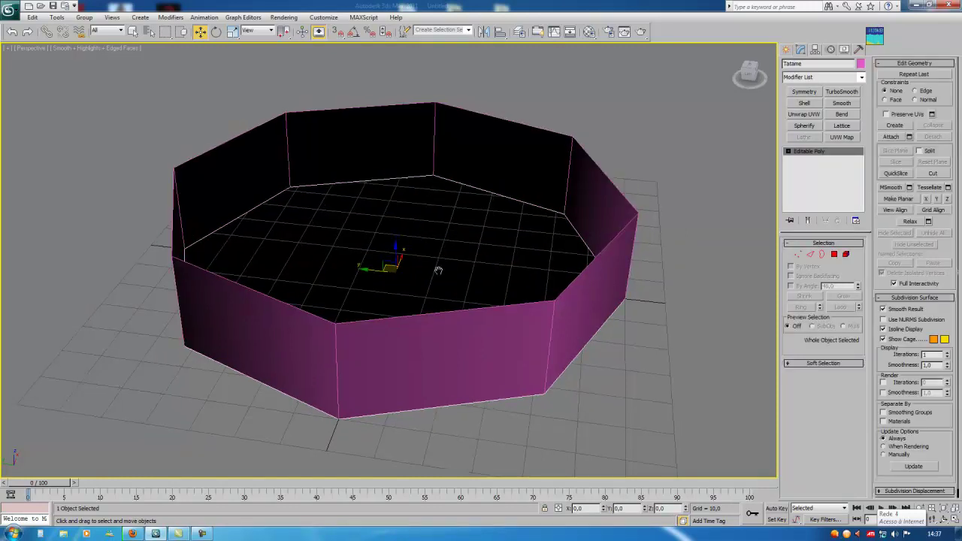
pyautogui.moveTo(388, 255); pyautogui.dragTo(387, 212)
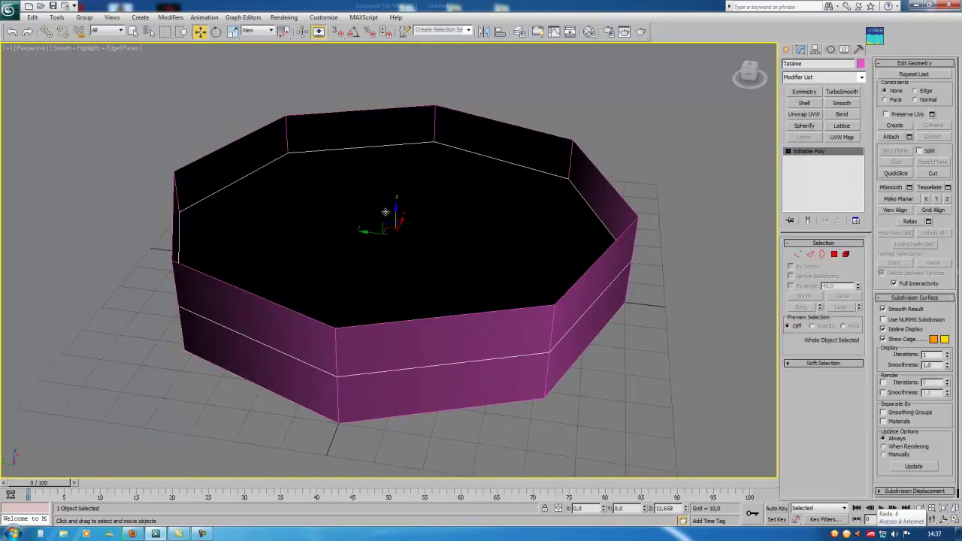
pyautogui.hotkey('ctrl', 'z')
pyautogui.click(469, 153)
pyautogui.moveTo(397, 254); pyautogui.dragTo(387, 199)
pyautogui.hotkey('ctrl', 'z')
pyautogui.moveTo(387, 270)
pyautogui.keyDown('alt'); pyautogui.mouseDown(button='middle')
pyautogui.moveTo(436, 248)
pyautogui.moveTo(397, 261)
pyautogui.moveTo(378, 247)
pyautogui.moveTo(387, 262)
pyautogui.mouseUp(button='middle'); pyautogui.keyUp('alt')
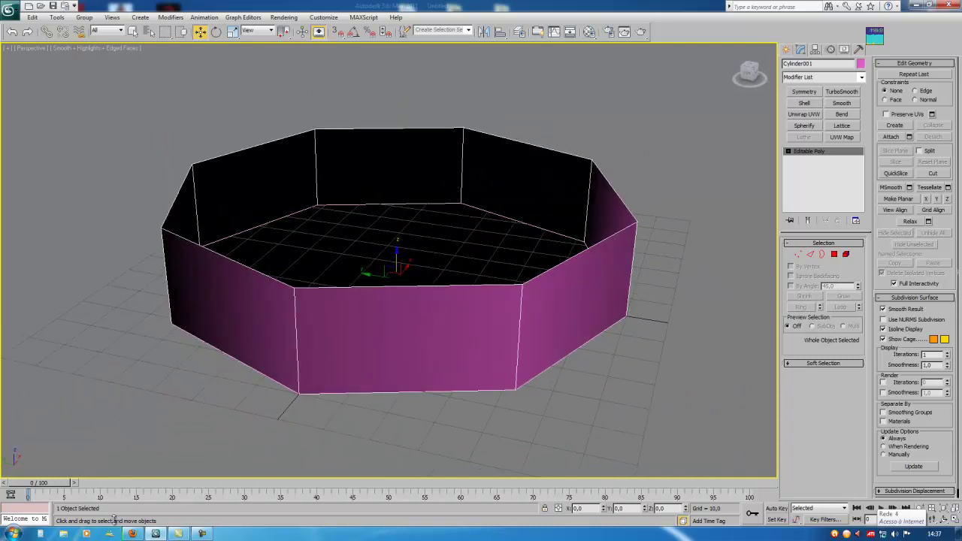
# Switch to Windows Explorer and open the reference photo ref1.jpg from the 3D_octagon folder inside Estudos on drive D for viewing
pyautogui.click(64, 534)
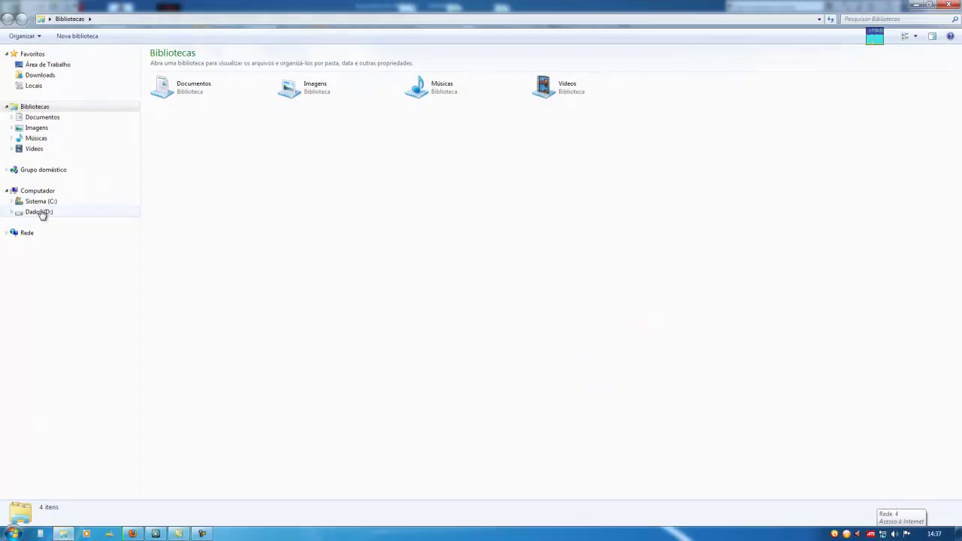
pyautogui.click(40, 212)
pyautogui.doubleClick(162, 76)
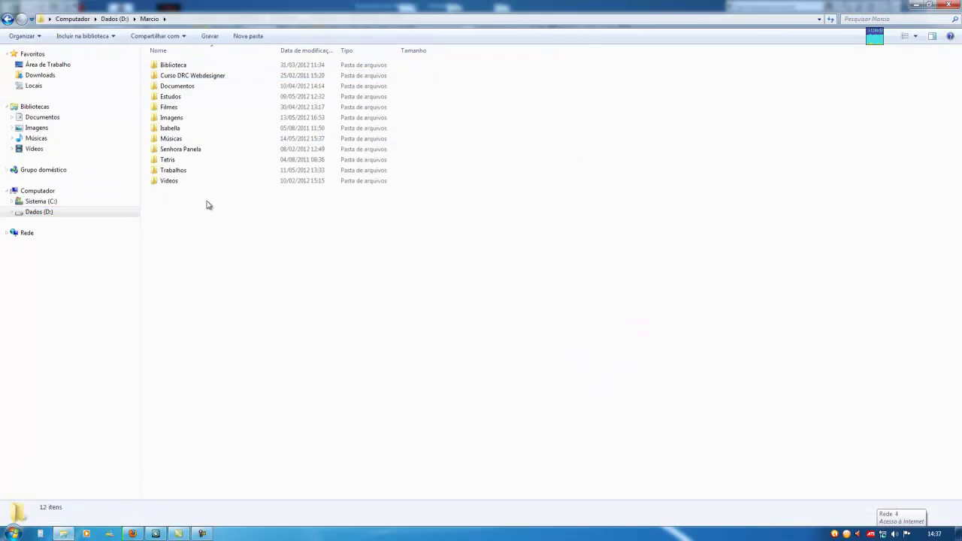
pyautogui.doubleClick(180, 96)
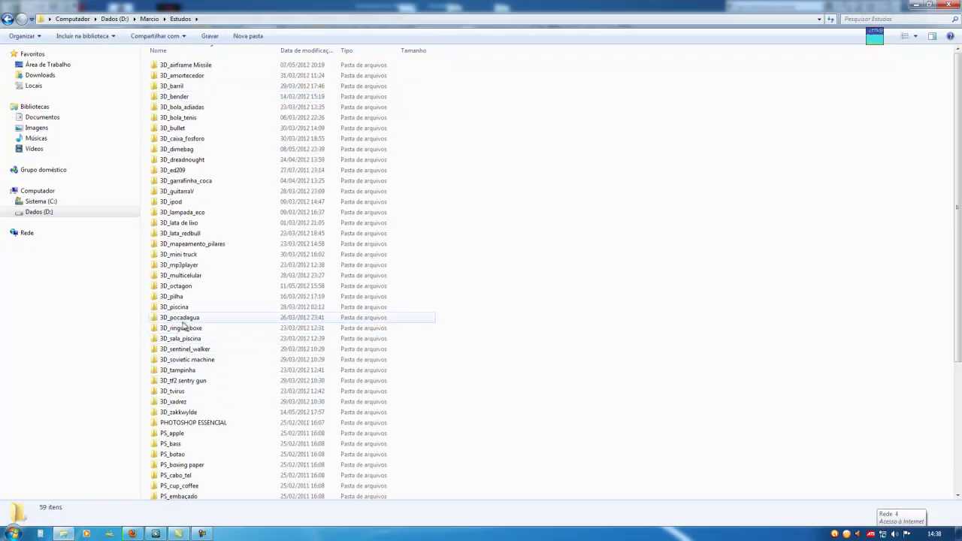
pyautogui.doubleClick(182, 287)
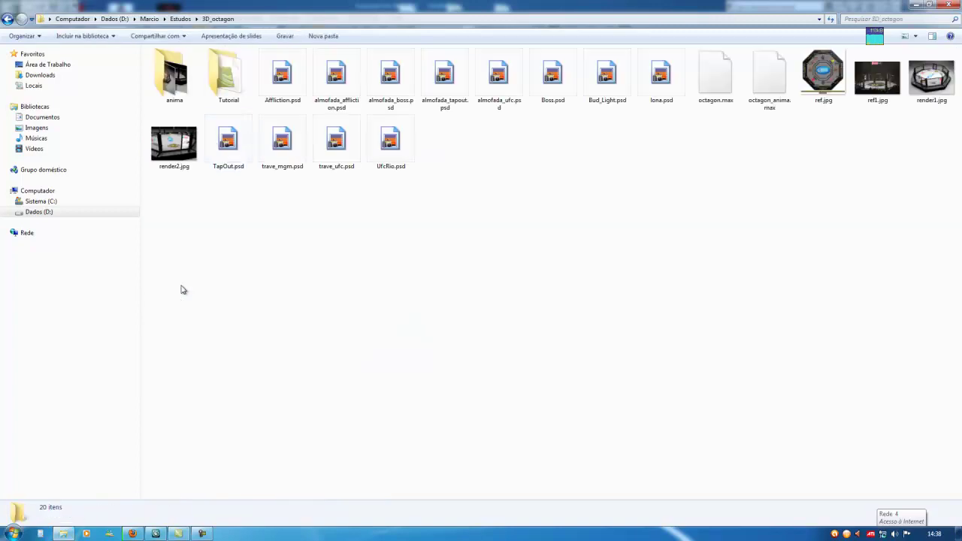
pyautogui.doubleClick(876, 79)
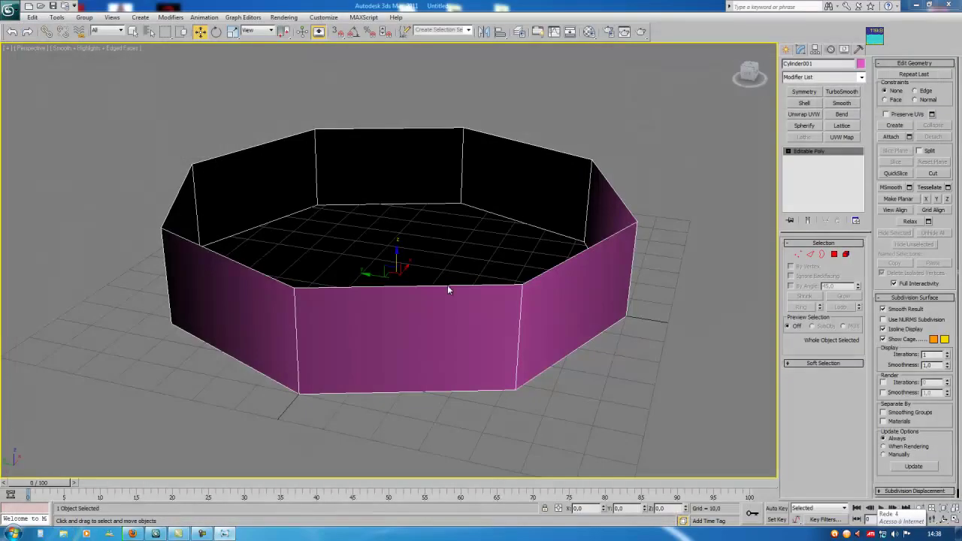
pyautogui.click(230, 533)
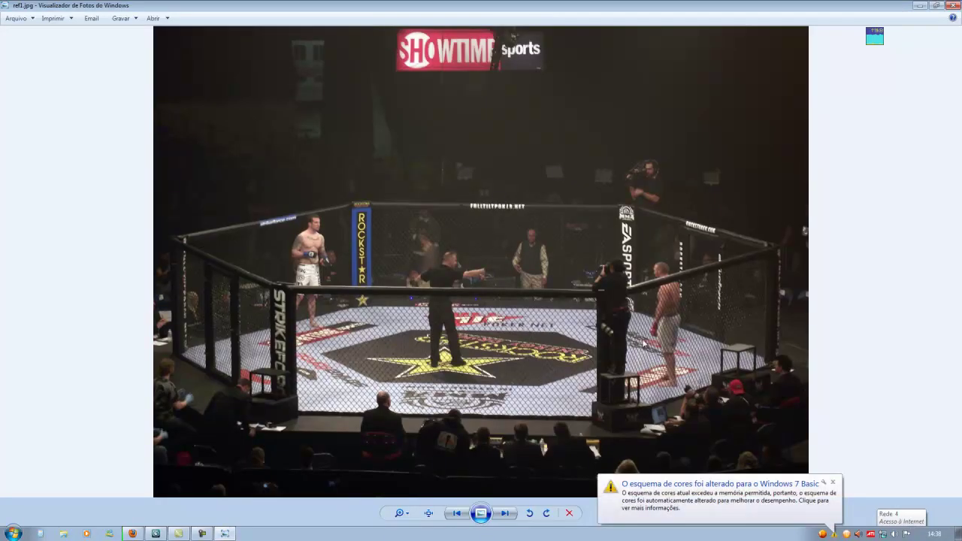
pyautogui.click(833, 481)
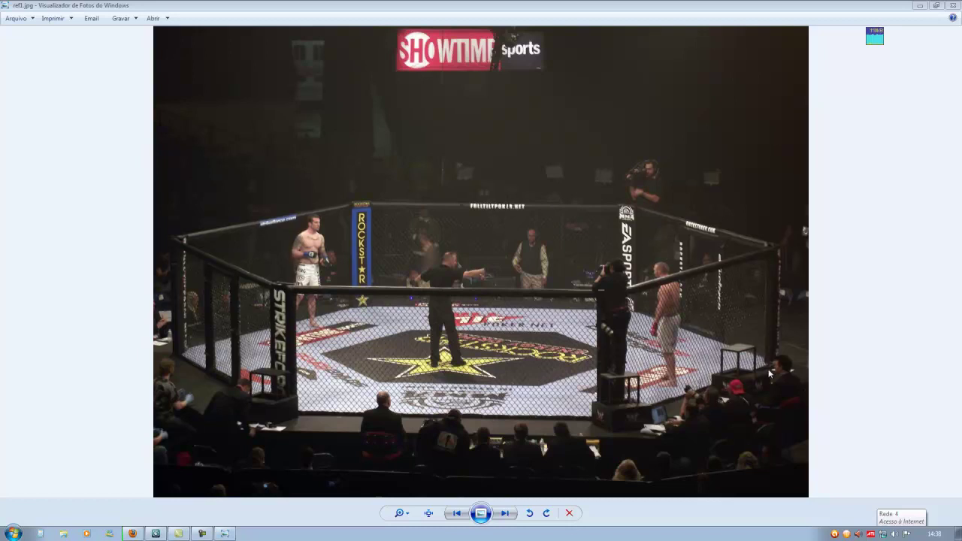
# Switch back to 3ds Max and draw an NGon spline about 71 in radius from the octagon's centre in the top view
pyautogui.click(156, 533)
pyautogui.keyDown('alt'); pyautogui.moveTo(356, 316); pyautogui.dragTo(368, 321, button='middle'); pyautogui.keyUp('alt')
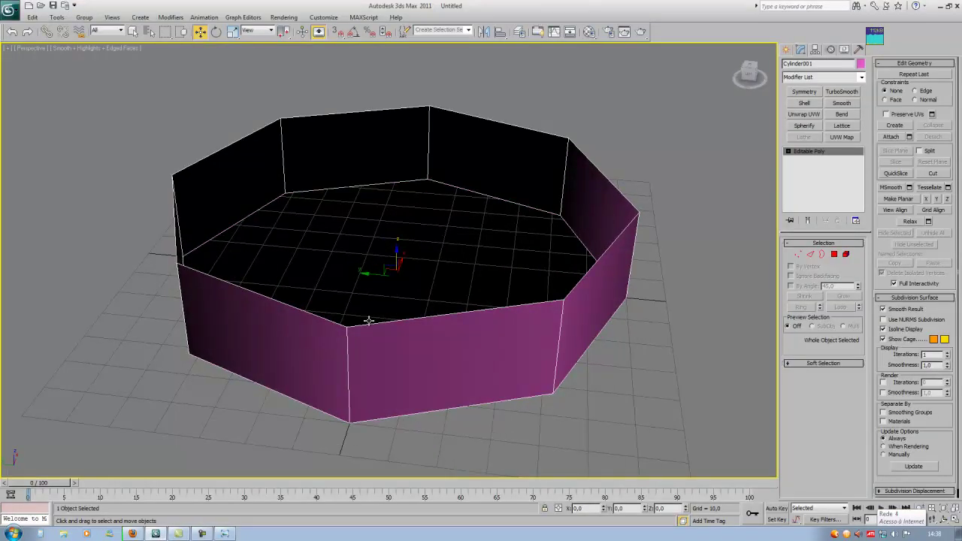
pyautogui.press('t')
pyautogui.press('z')
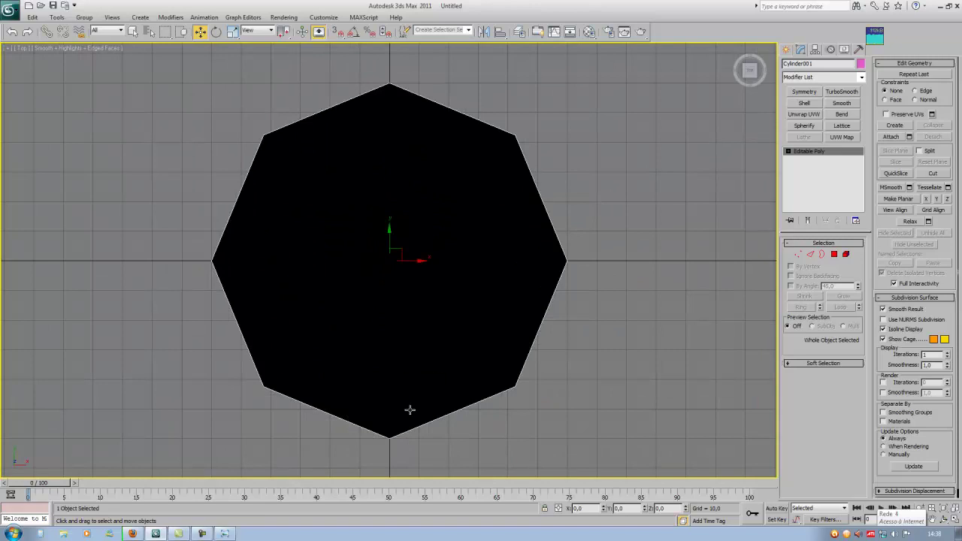
pyautogui.click(787, 49)
pyautogui.click(802, 66)
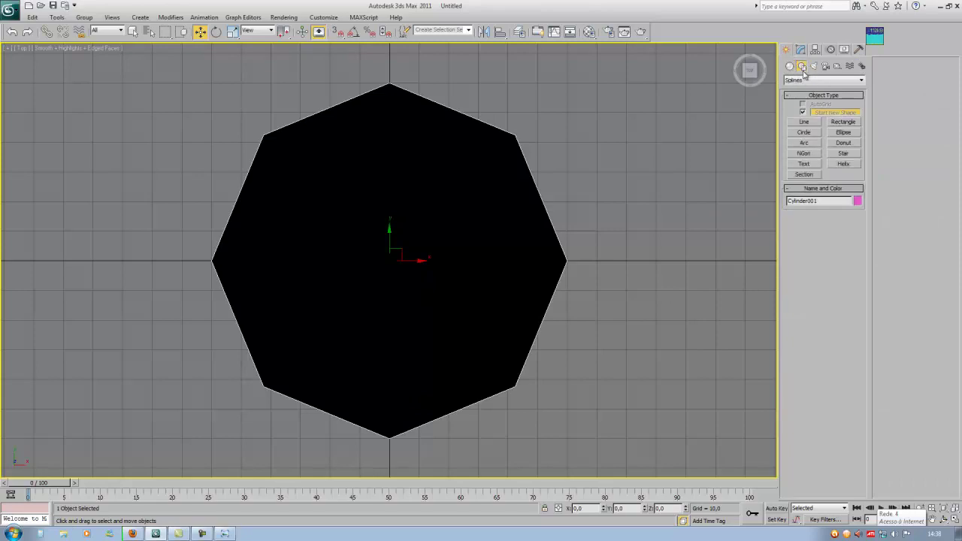
pyautogui.click(804, 151)
pyautogui.click(389, 260)
pyautogui.moveTo(389, 261); pyautogui.dragTo(535, 411)
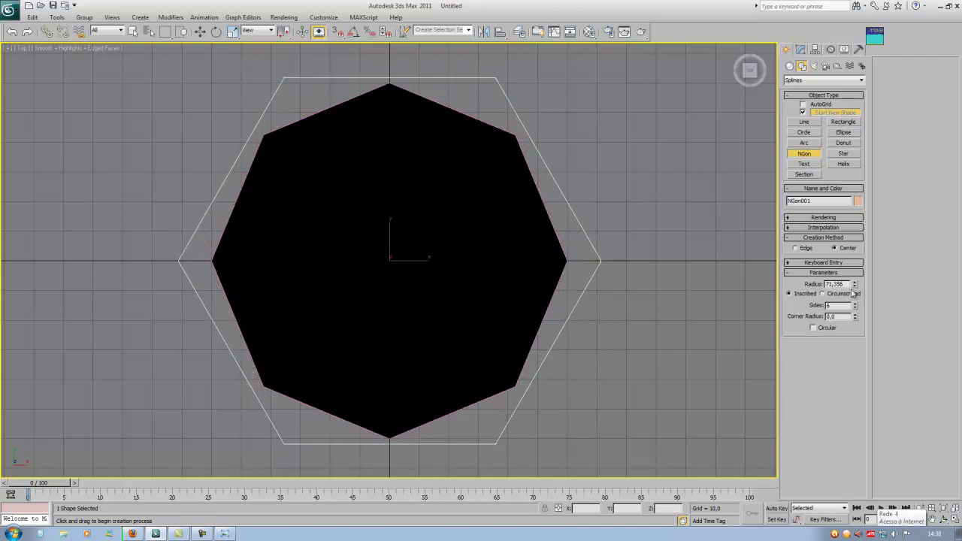
# Set the NGon's radius to 60 and its number of sides to 8
pyautogui.moveTo(848, 284); pyautogui.dragTo(824, 285)
pyautogui.press('Return')
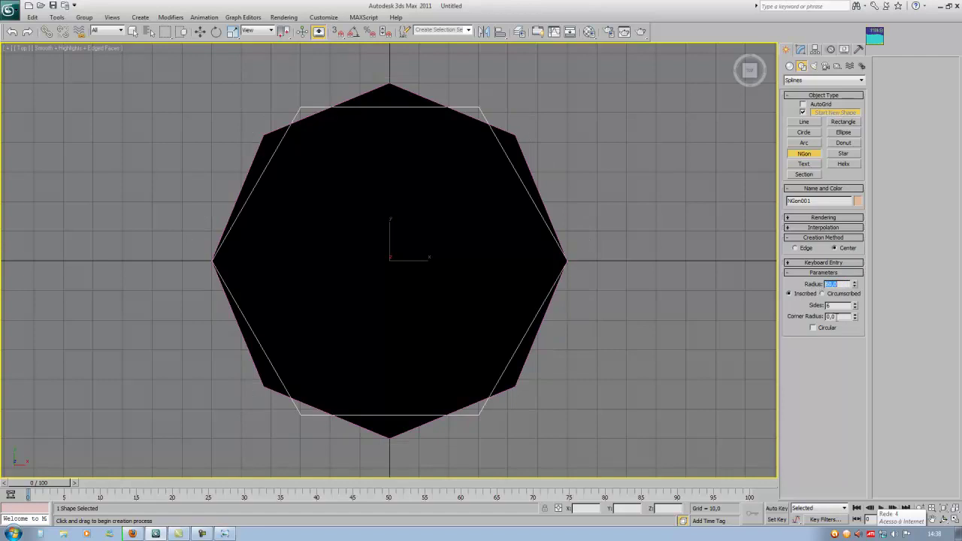
pyautogui.moveTo(838, 308); pyautogui.dragTo(823, 310)
pyautogui.write('8')
pyautogui.press('Return')
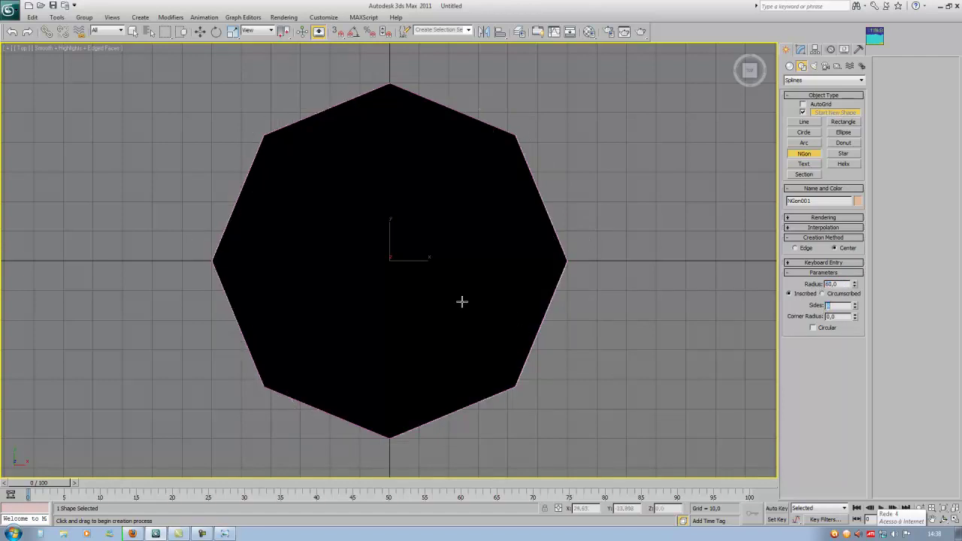
# Centre the eight-sided spline at X 0 and Y 0 and return to the perspective view
pyautogui.keyDown('alt'); pyautogui.moveTo(462, 300); pyautogui.dragTo(421, 278, button='middle'); pyautogui.keyUp('alt')
pyautogui.press('w')
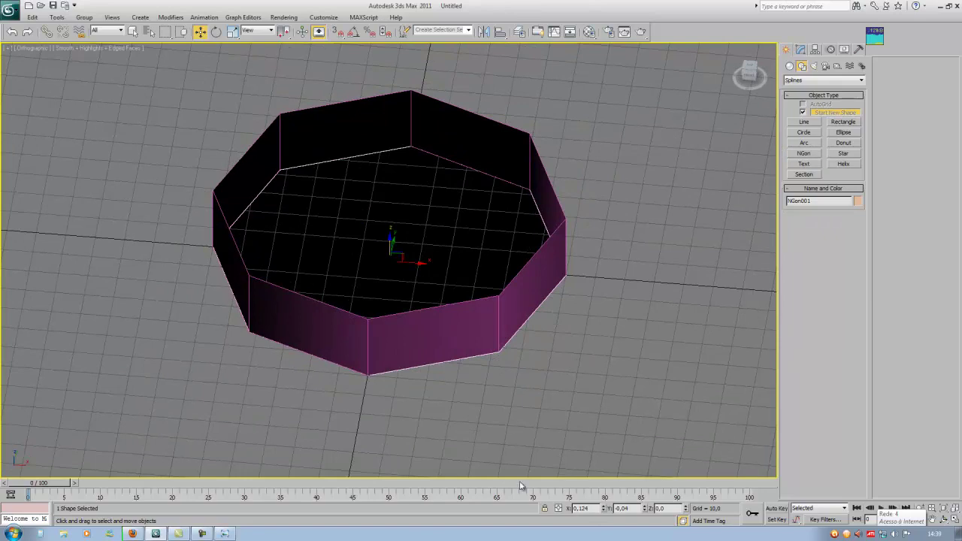
pyautogui.rightClick(604, 509)
pyautogui.keyDown('alt'); pyautogui.moveTo(492, 375); pyautogui.dragTo(474, 350, button='middle'); pyautogui.keyUp('alt')
pyautogui.press('p')
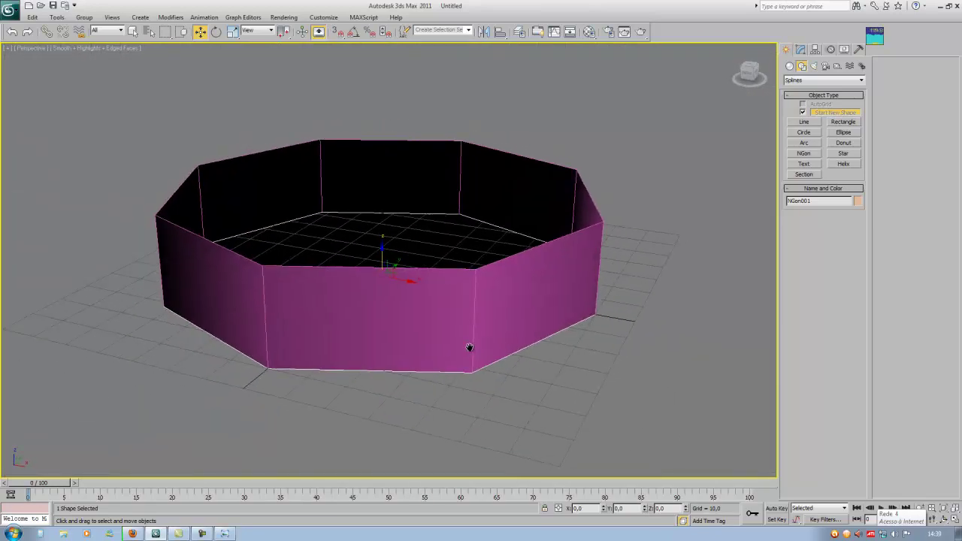
# Enable the spline's thickness in both the renderer and the viewport
pyautogui.scroll(2, 475, 350)
pyautogui.scroll(2, 554, 346)
pyautogui.click(801, 49)
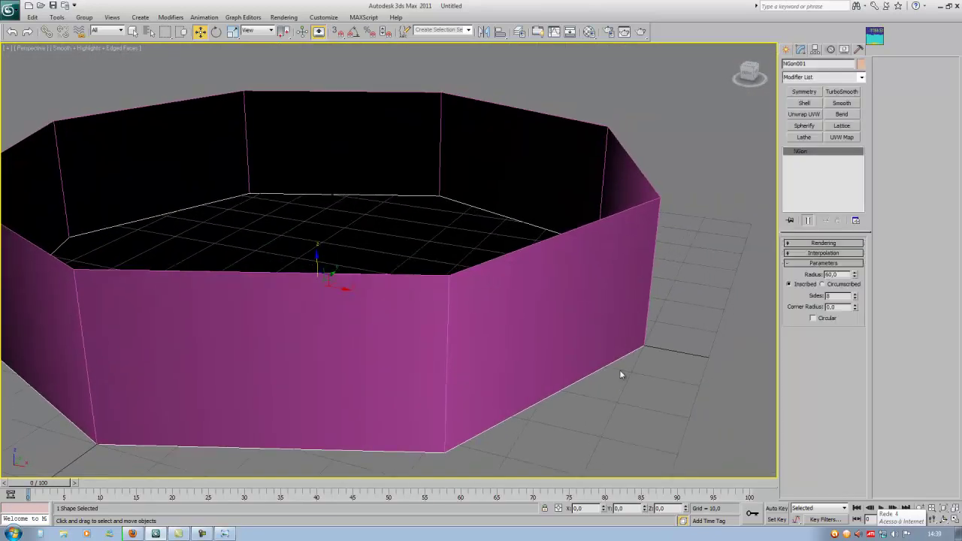
pyautogui.click(820, 244)
pyautogui.click(789, 252)
pyautogui.click(789, 260)
pyautogui.click(789, 260)
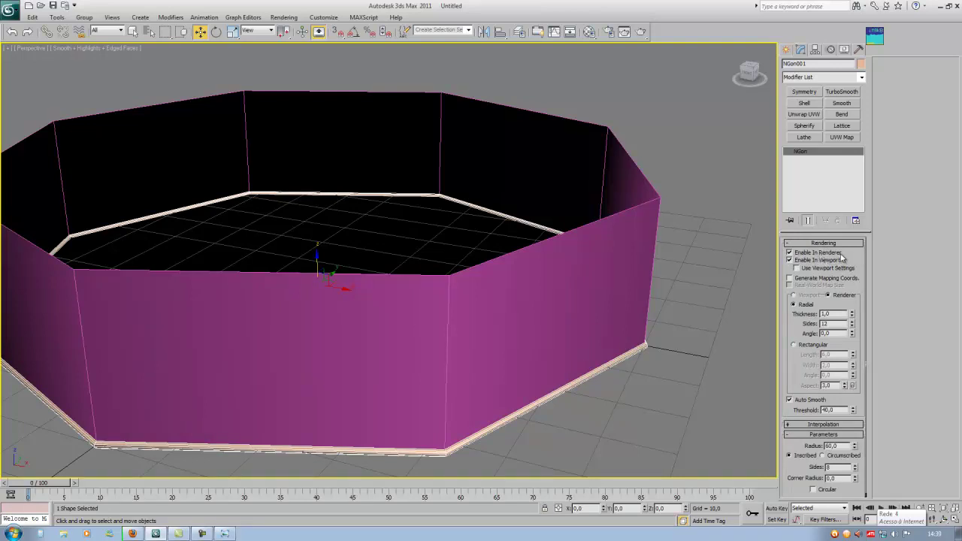
# Set the spline's radial rendering thickness to 1.5 with 20 sides
pyautogui.moveTo(624, 377); pyautogui.dragTo(578, 353, button='middle')
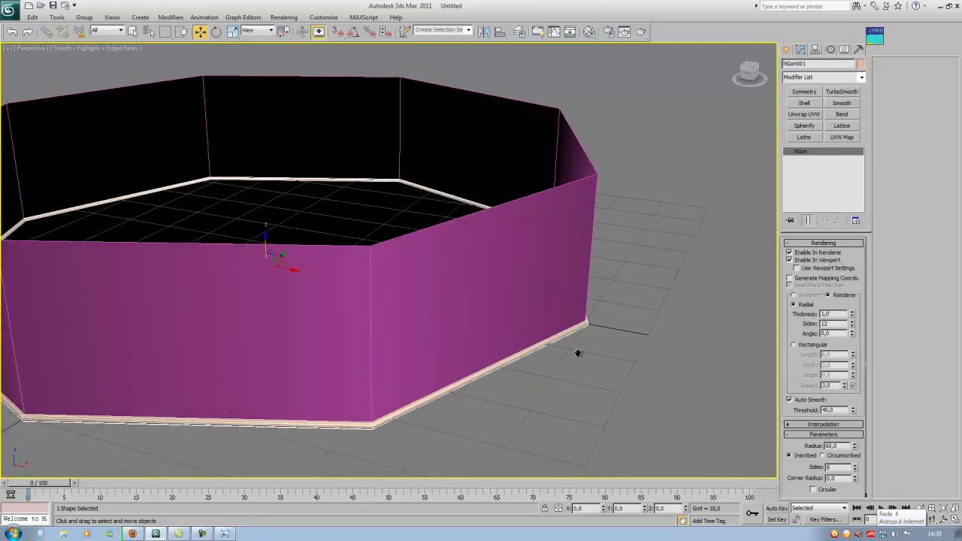
pyautogui.moveTo(852, 317); pyautogui.dragTo(852, 276)
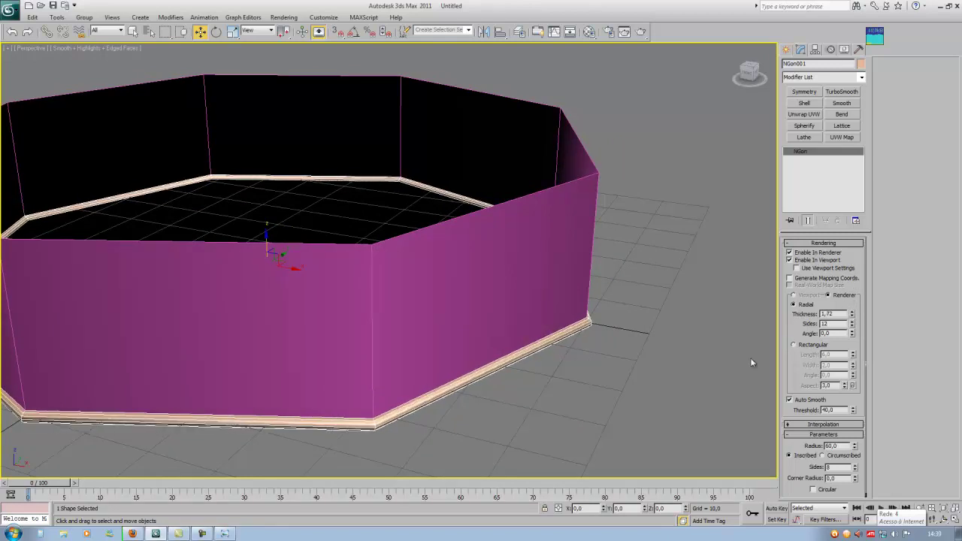
pyautogui.keyDown('alt'); pyautogui.moveTo(632, 373); pyautogui.dragTo(663, 342, button='middle'); pyautogui.keyUp('alt')
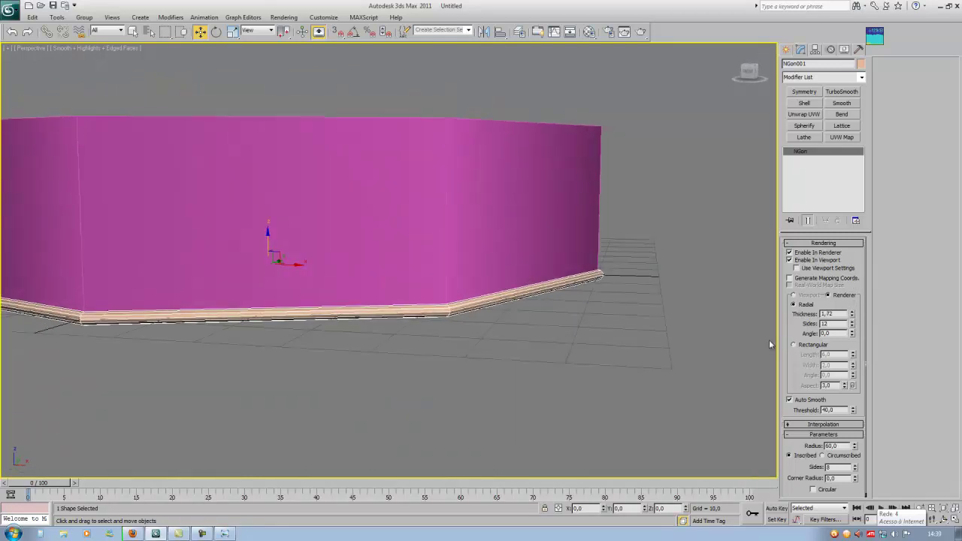
pyautogui.moveTo(834, 314); pyautogui.dragTo(804, 314)
pyautogui.write('1,5')
pyautogui.press('Return')
pyautogui.press('Tab')
pyautogui.write('20')
pyautogui.press('Return')
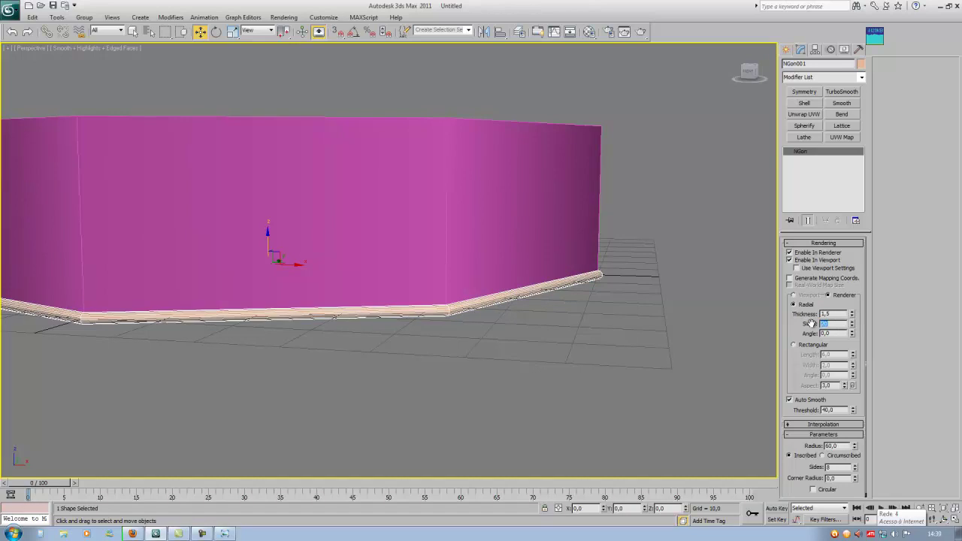
# Clone the base spline as one independent copy raised to the walls' top edge in a wireframe front view
pyautogui.keyDown('alt'); pyautogui.moveTo(417, 187); pyautogui.dragTo(420, 311, button='middle'); pyautogui.keyUp('alt')
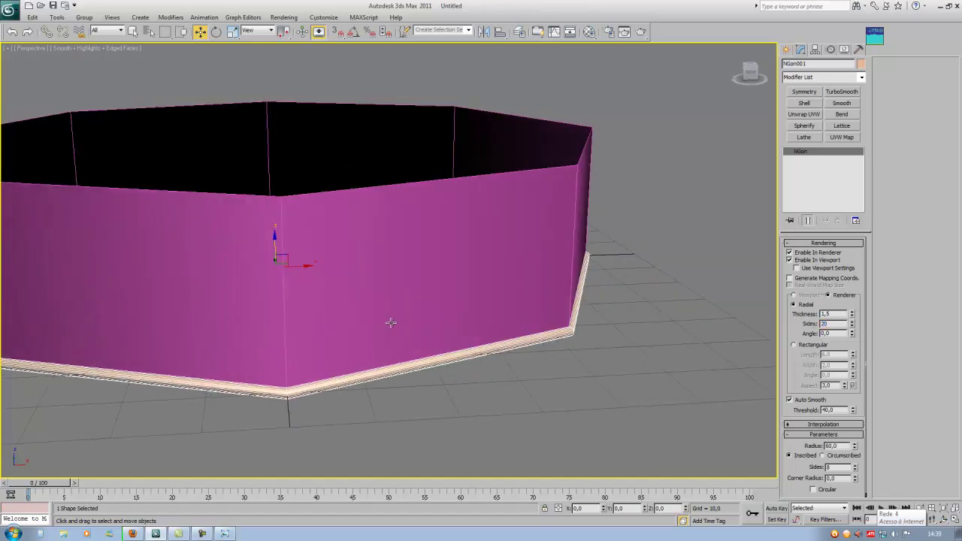
pyautogui.press('f')
pyautogui.scroll(5, 369, 322)
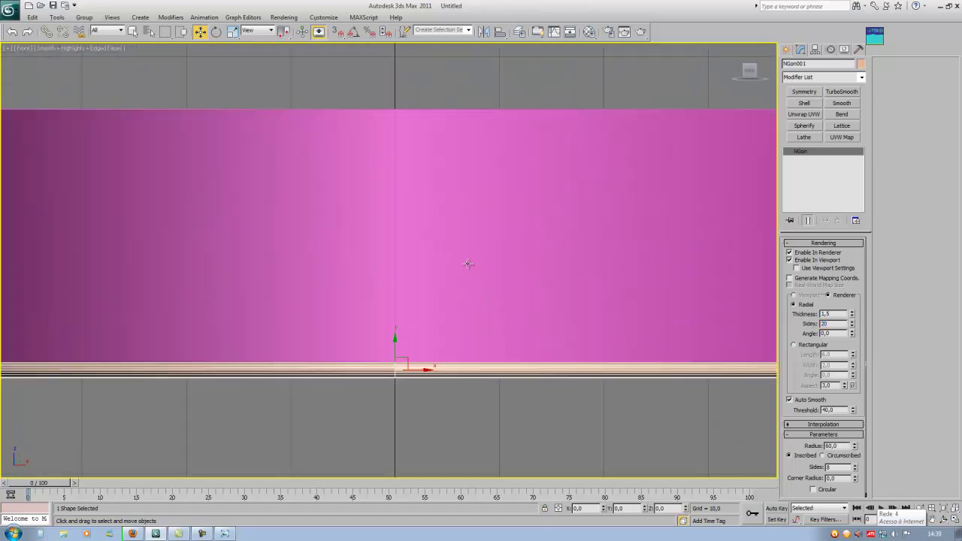
pyautogui.press('F3')
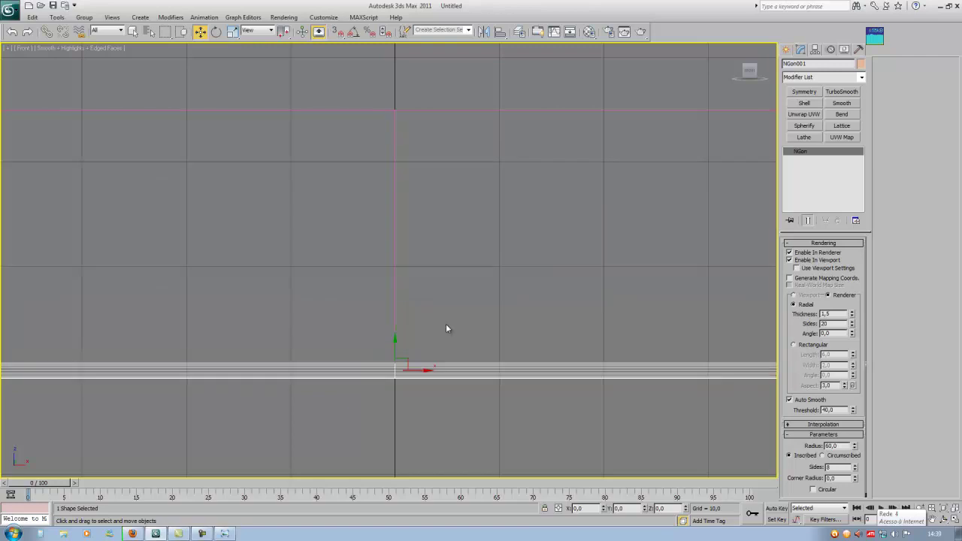
pyautogui.moveTo(445, 329); pyautogui.dragTo(447, 346, button='middle')
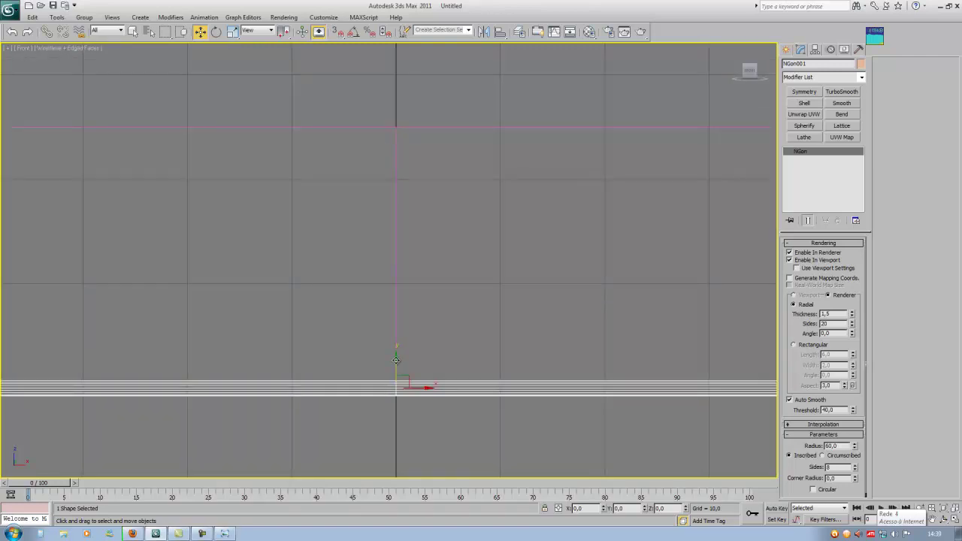
pyautogui.keyDown('shift'); pyautogui.moveTo(396, 355); pyautogui.dragTo(416, 101); pyautogui.keyUp('shift')
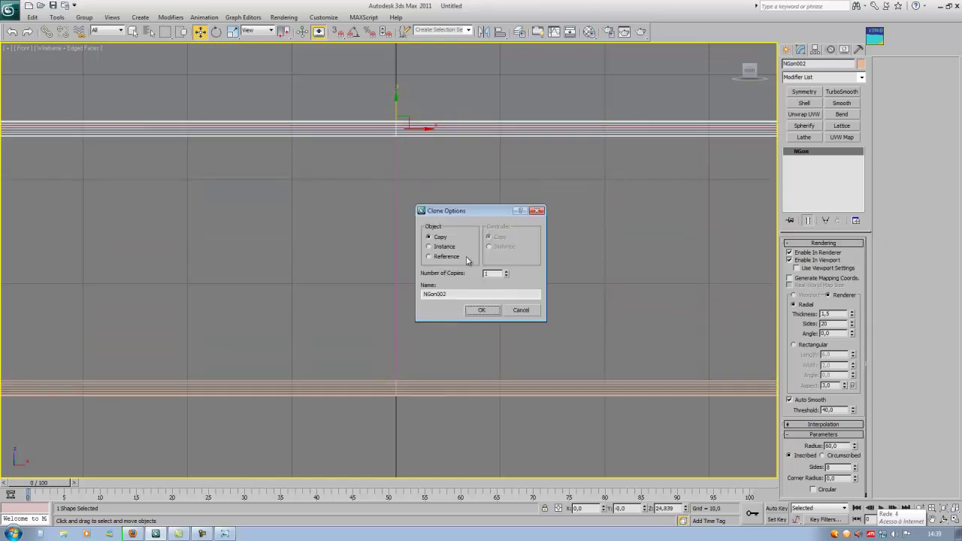
pyautogui.click(476, 311)
# Fine-tune the copied ring's height to Z 25 so it is centred on the walls' top edge
pyautogui.moveTo(425, 391); pyautogui.dragTo(411, 290, button='middle')
pyautogui.scroll(3, 416, 290)
pyautogui.scroll(-3, 416, 289)
pyautogui.scroll(8, 407, 323)
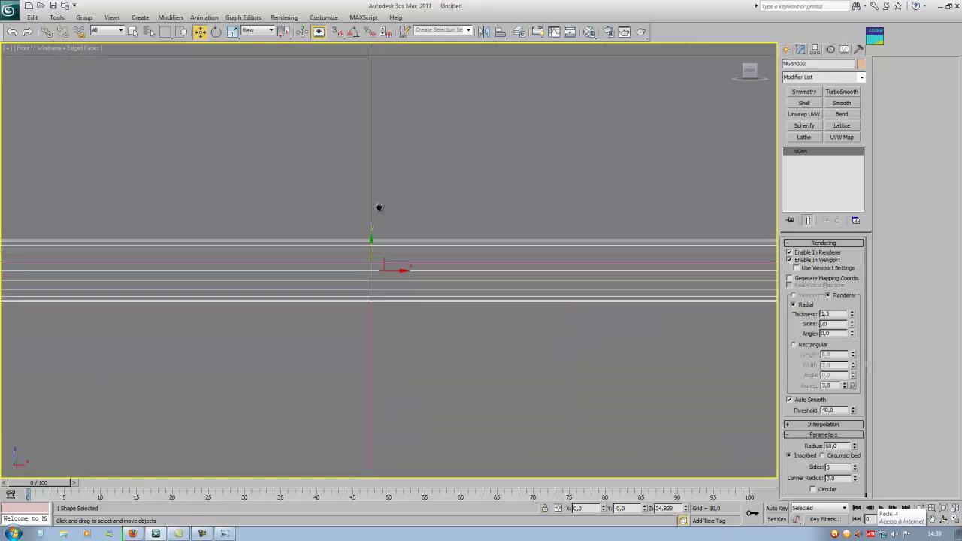
pyautogui.moveTo(387, 244); pyautogui.dragTo(404, 227)
pyautogui.scroll(5, 388, 251)
pyautogui.scroll(-12, 407, 233)
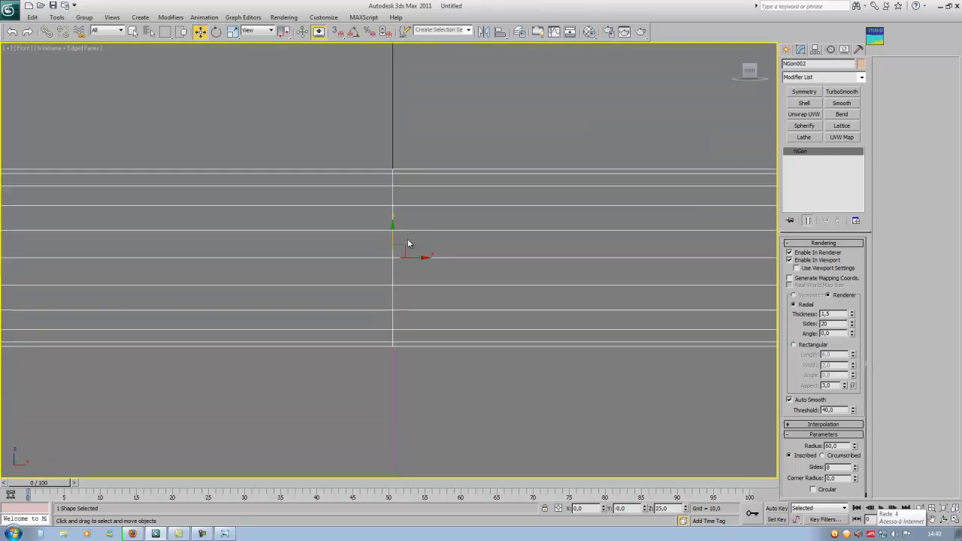
# Select the walls, floor and both rings together and set their object colour to black
pyautogui.moveTo(412, 252)
pyautogui.keyDown('alt'); pyautogui.mouseDown(button='middle')
pyautogui.moveTo(422, 300)
pyautogui.moveTo(444, 328)
pyautogui.moveTo(429, 354)
pyautogui.moveTo(414, 285)
pyautogui.mouseUp(button='middle'); pyautogui.keyUp('alt')
pyautogui.press('p')
pyautogui.keyDown('alt'); pyautogui.moveTo(366, 323); pyautogui.dragTo(544, 281, button='middle'); pyautogui.keyUp('alt')
pyautogui.click(701, 111)
pyautogui.moveTo(683, 102); pyautogui.dragTo(345, 433)
pyautogui.click(860, 64)
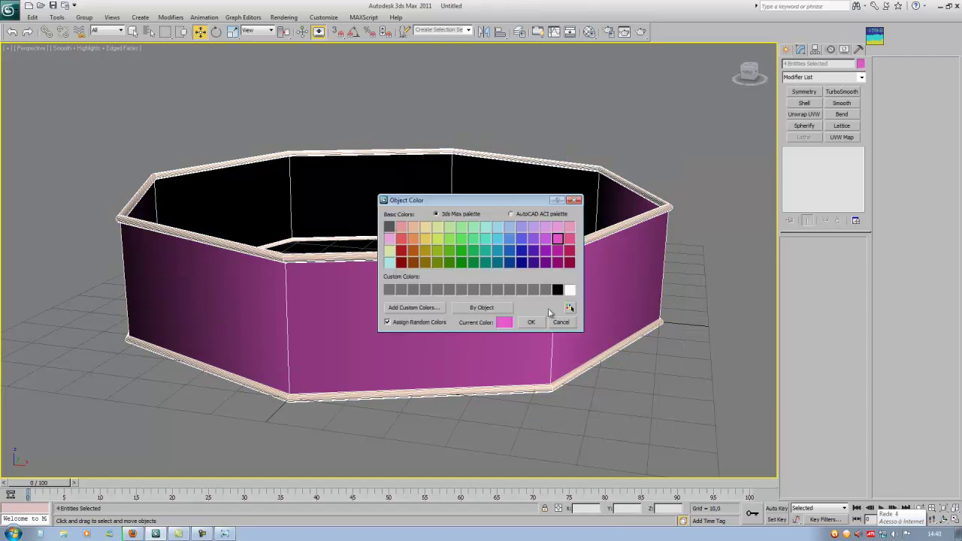
pyautogui.click(557, 289)
pyautogui.click(530, 322)
# Assign the 01 - Default material to the whole selection and darken its diffuse colour to dark grey
pyautogui.press('m')
pyautogui.moveTo(154, 88); pyautogui.dragTo(421, 286)
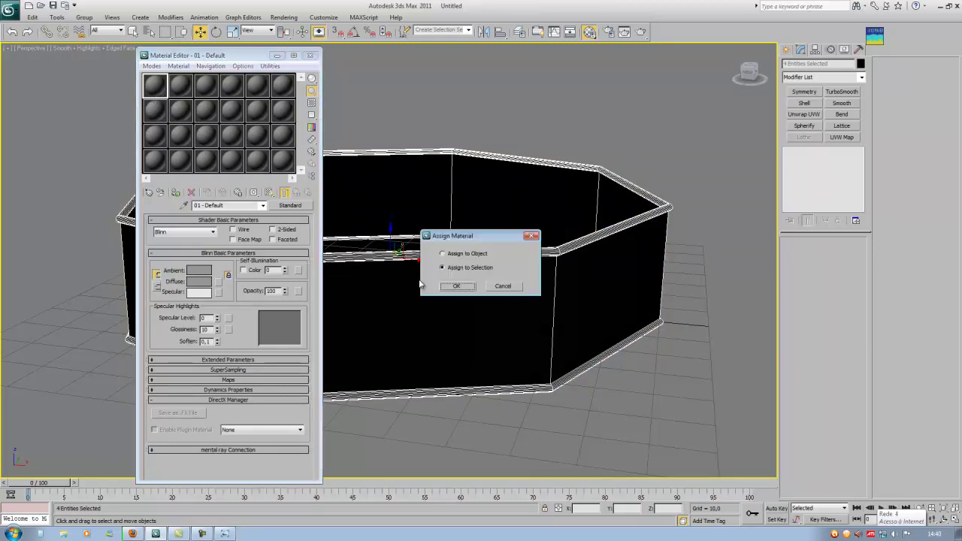
pyautogui.click(459, 287)
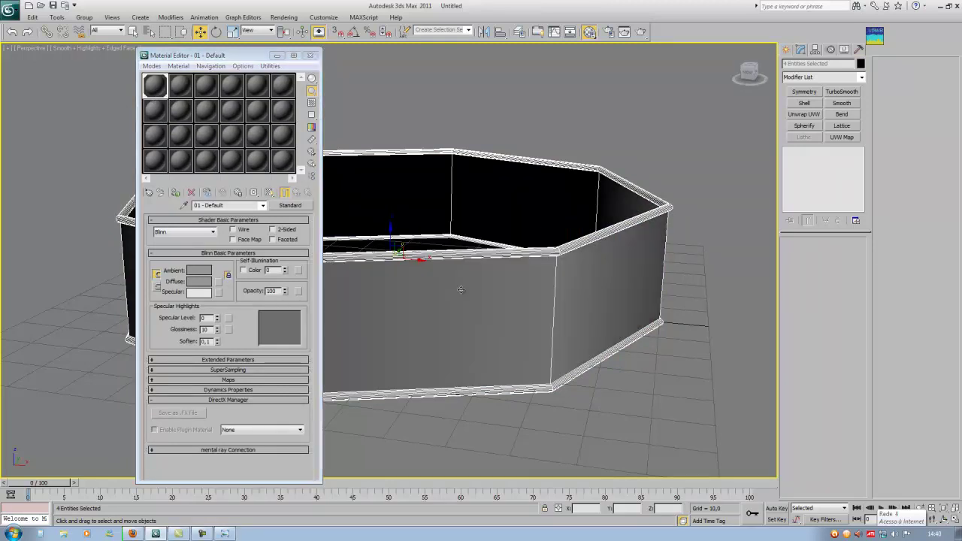
pyautogui.click(198, 281)
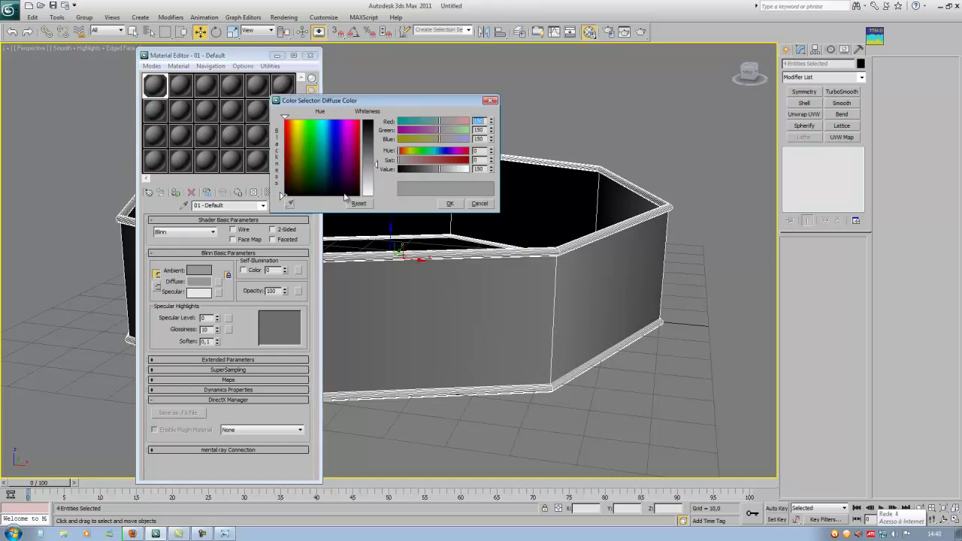
pyautogui.moveTo(377, 170); pyautogui.dragTo(376, 145)
pyautogui.click(449, 204)
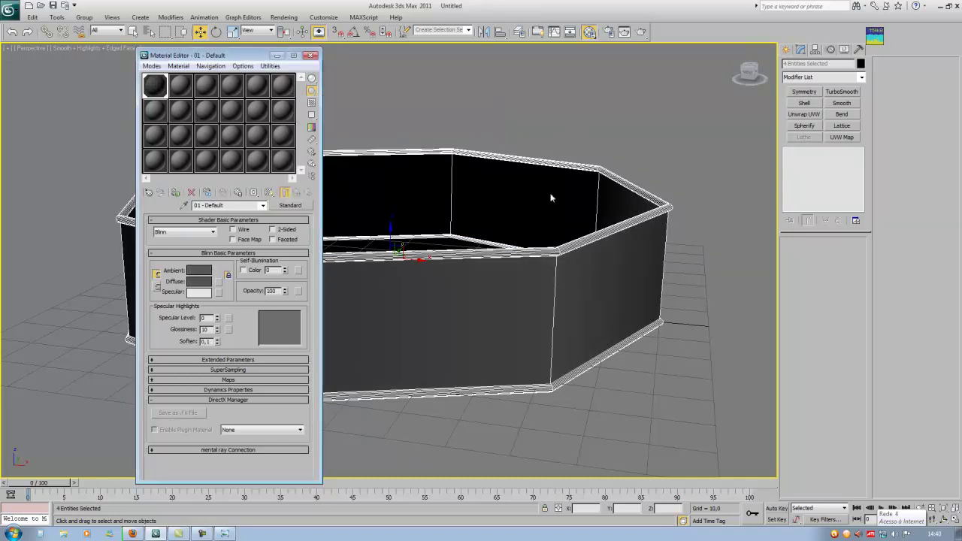
pyautogui.click(310, 56)
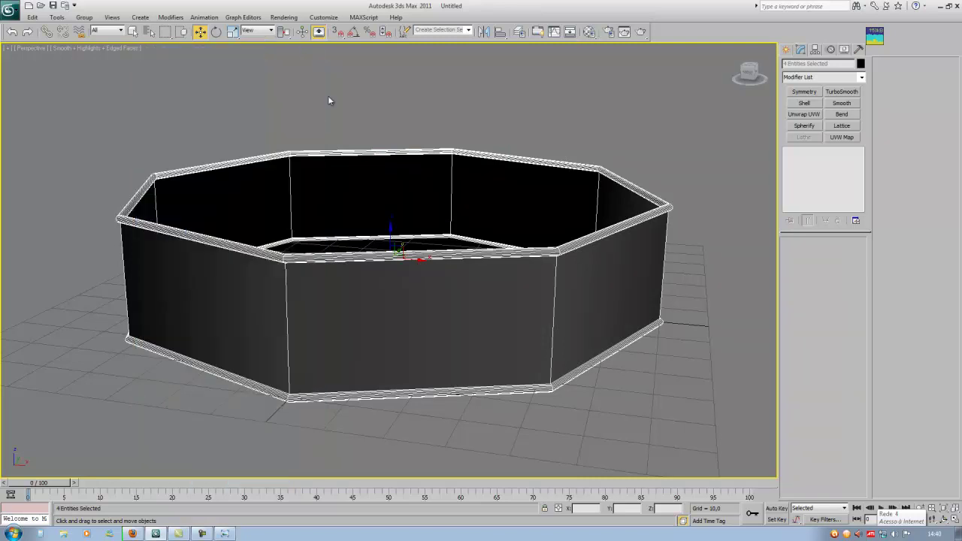
# Look over the octagon and compare it with the cage structure in the reference photo ref1.jpg, returning to 3ds Max
pyautogui.keyDown('alt'); pyautogui.moveTo(369, 304); pyautogui.dragTo(392, 313, button='middle'); pyautogui.keyUp('alt')
pyautogui.scroll(3, 389, 313)
pyautogui.scroll(-5, 387, 317)
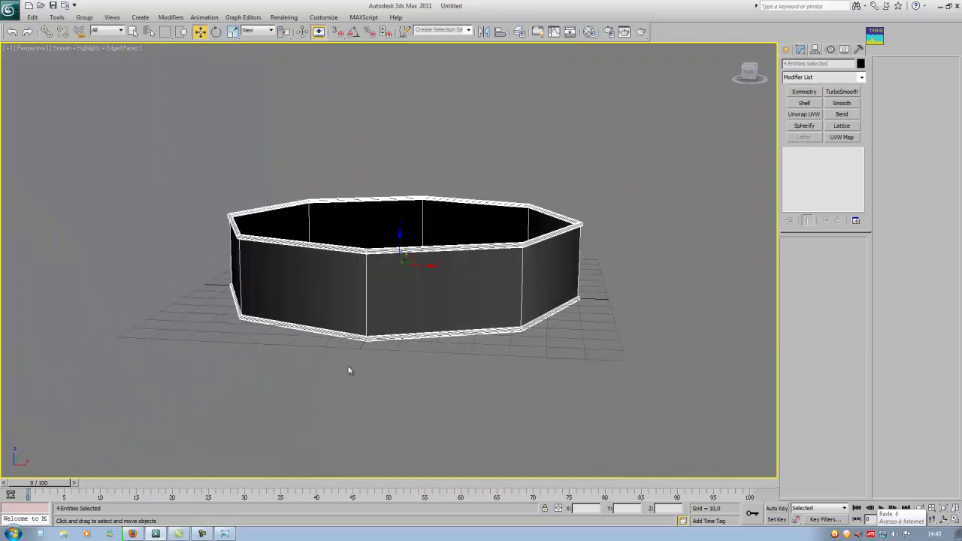
pyautogui.click(224, 533)
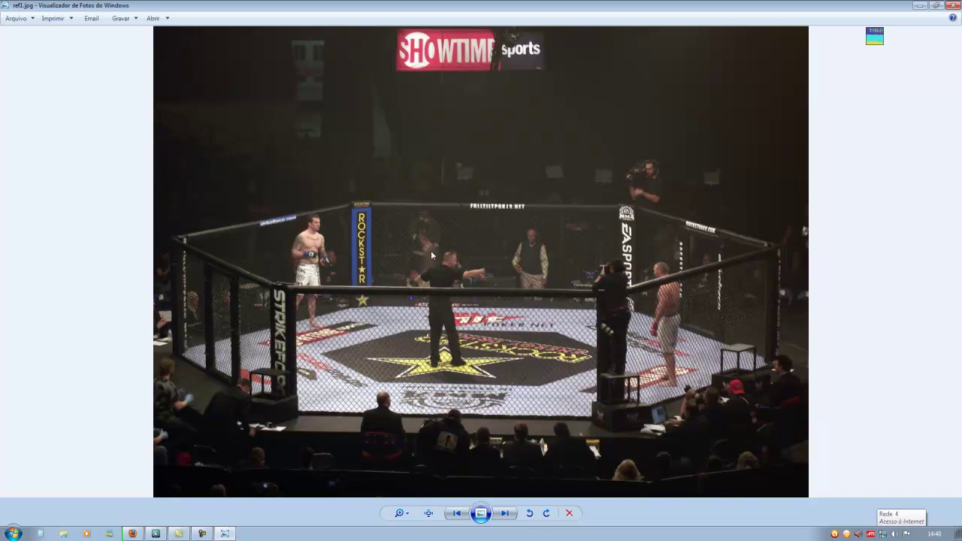
pyautogui.click(155, 534)
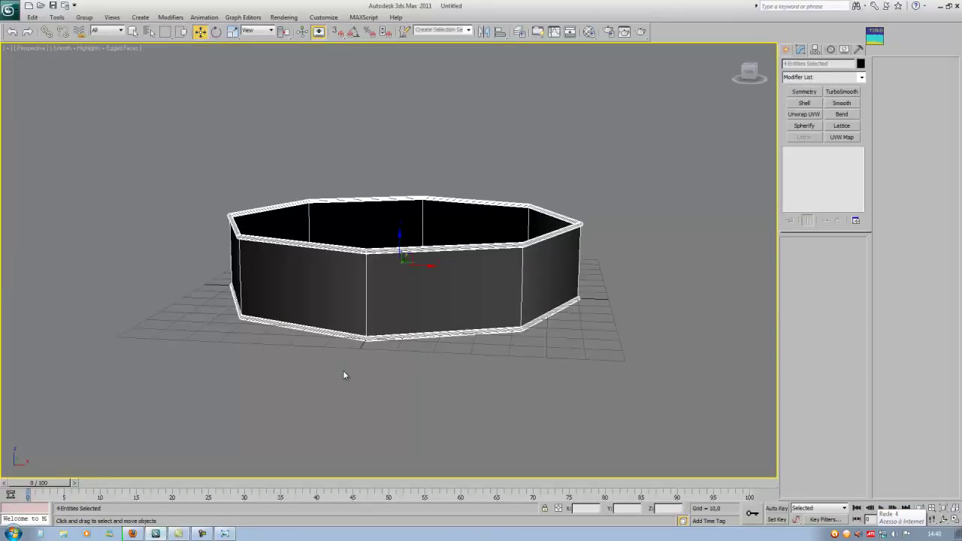
# Create a cylinder of radius about 0.72 at the octagon's front corner and centre it in Y on the bottom ring's middle line
pyautogui.press('t')
pyautogui.scroll(10, 344, 376)
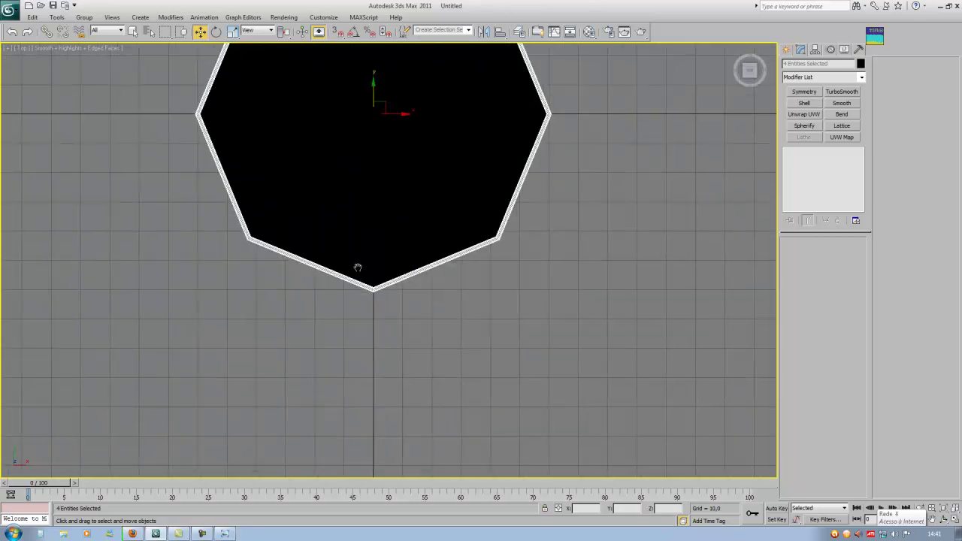
pyautogui.scroll(10, 366, 323)
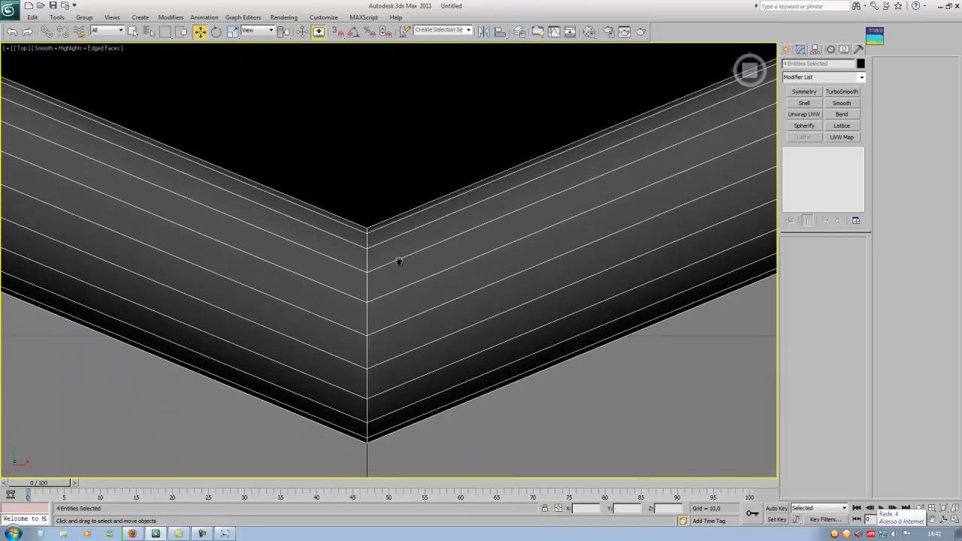
pyautogui.moveTo(406, 286); pyautogui.dragTo(423, 264, button='middle')
pyautogui.press('F3')
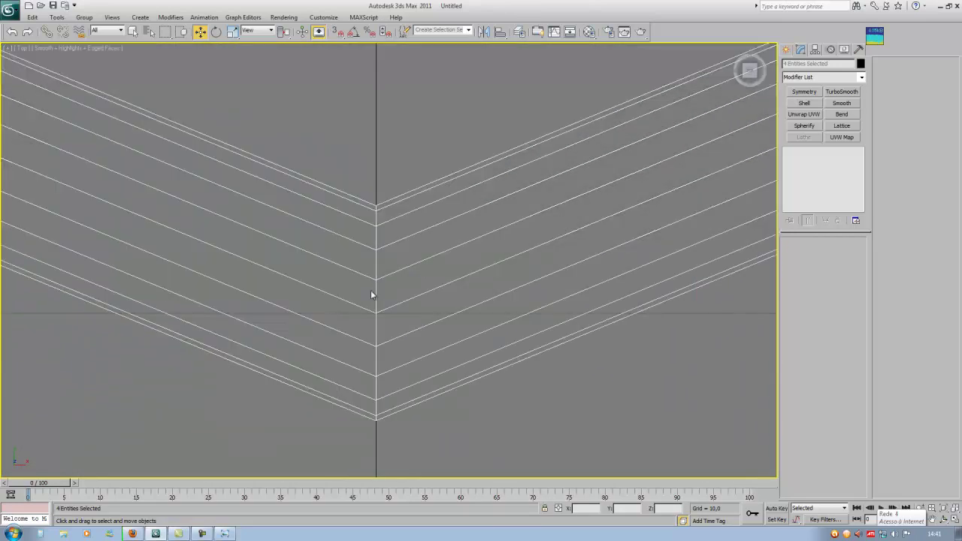
pyautogui.click(786, 50)
pyautogui.click(790, 66)
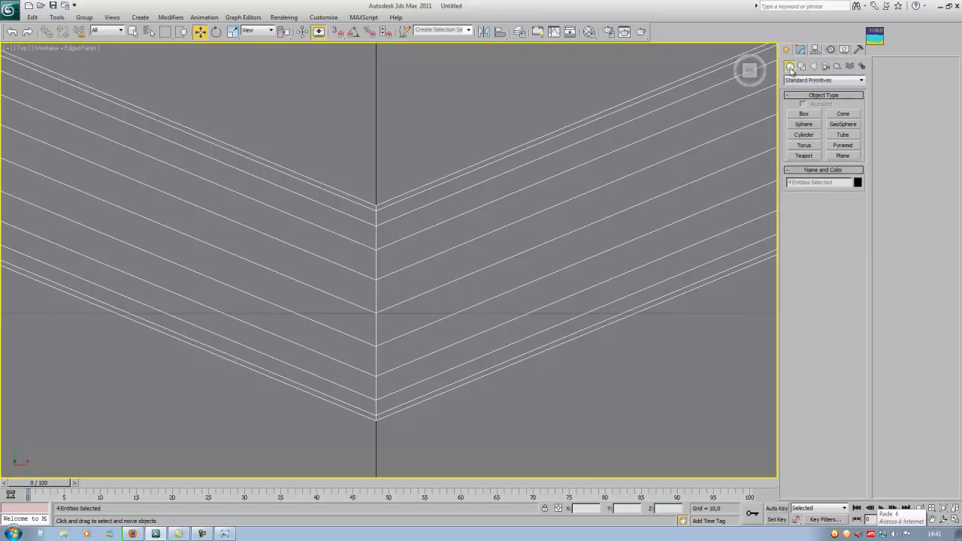
pyautogui.click(803, 135)
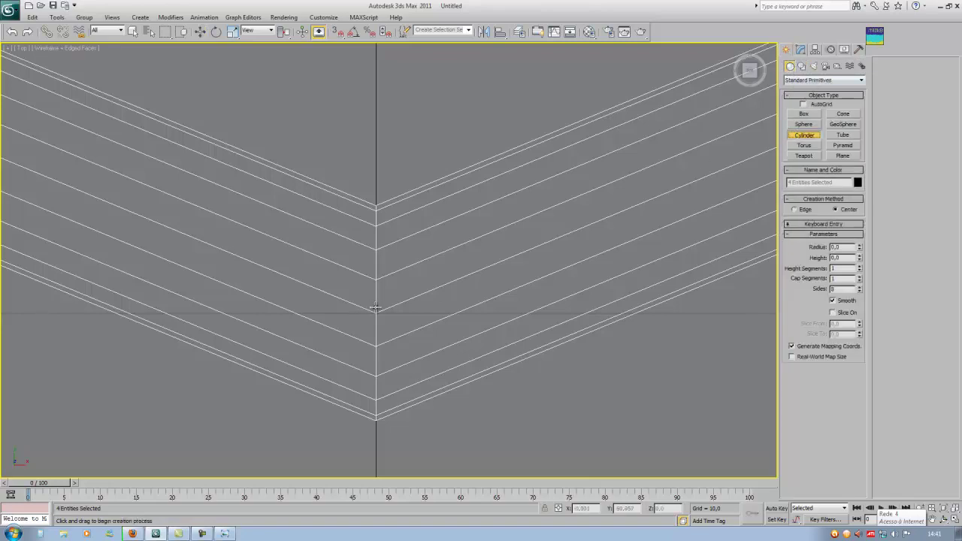
pyautogui.moveTo(377, 304); pyautogui.dragTo(434, 378)
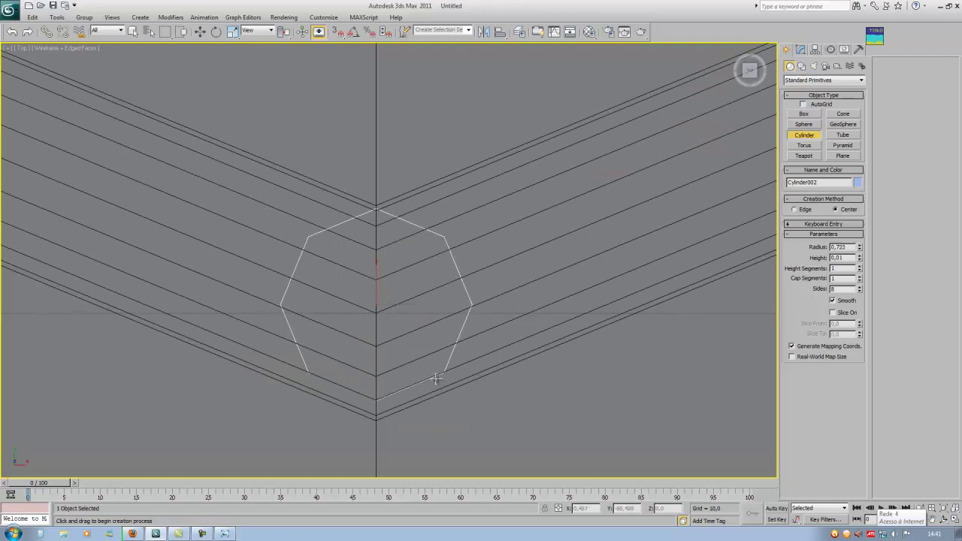
pyautogui.click(356, 267)
pyautogui.press('w')
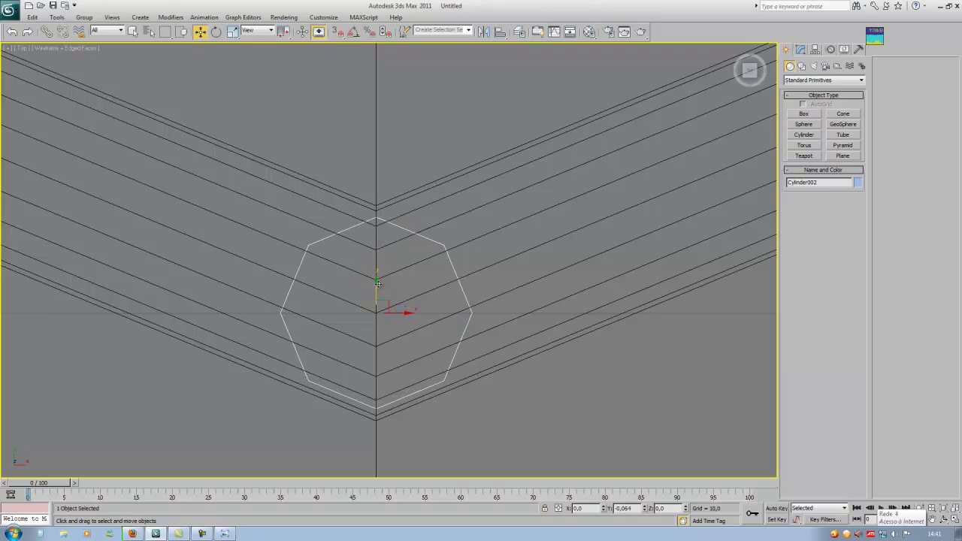
# Set the corner cylinder's number of sides to 20
pyautogui.scroll(-3, 382, 286)
pyautogui.moveTo(382, 287)
pyautogui.keyDown('alt'); pyautogui.mouseDown(button='middle')
pyautogui.moveTo(383, 300)
pyautogui.moveTo(396, 227)
pyautogui.mouseUp(button='middle'); pyautogui.keyUp('alt')
pyautogui.scroll(-2, 419, 290)
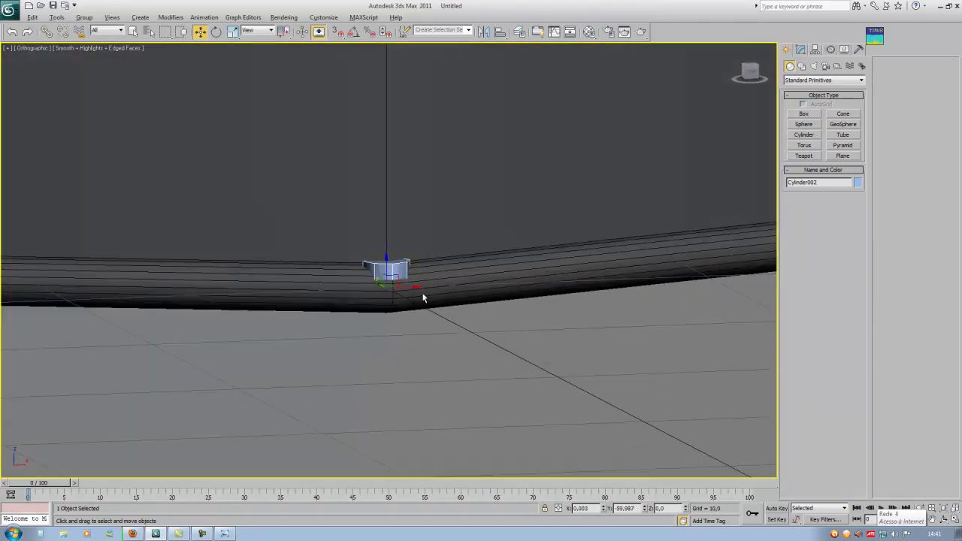
pyautogui.moveTo(424, 276); pyautogui.dragTo(426, 293, button='middle')
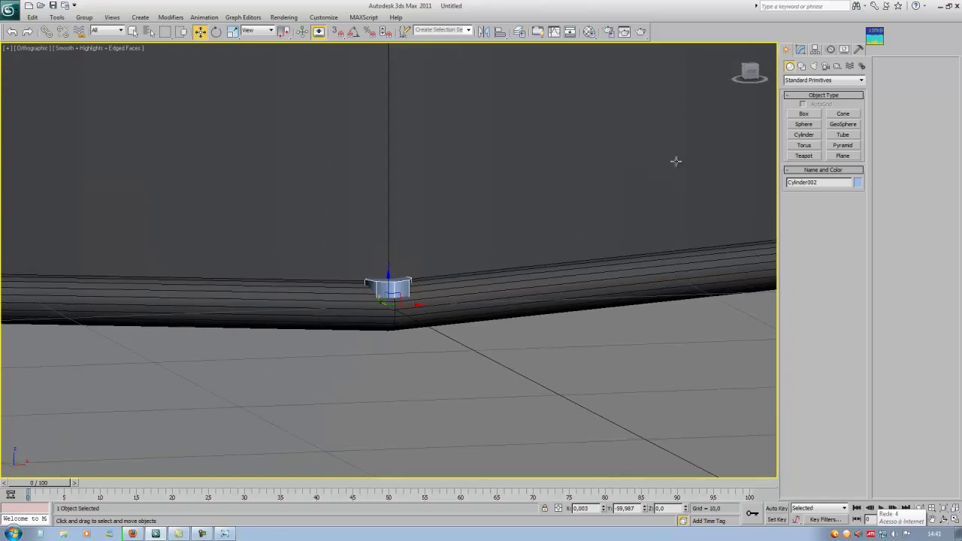
pyautogui.click(800, 49)
pyautogui.write('20')
pyautogui.press('Return')
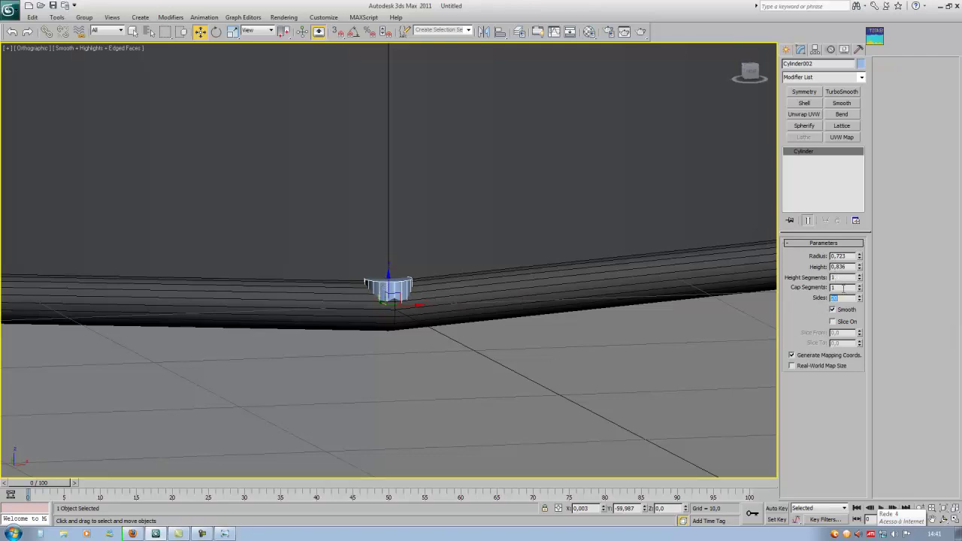
# Increase the corner cylinder's height to about 25.2 so the post reaches from the bottom ring into the top ring
pyautogui.moveTo(455, 232); pyautogui.dragTo(491, 340, button='middle')
pyautogui.scroll(-4, 492, 339)
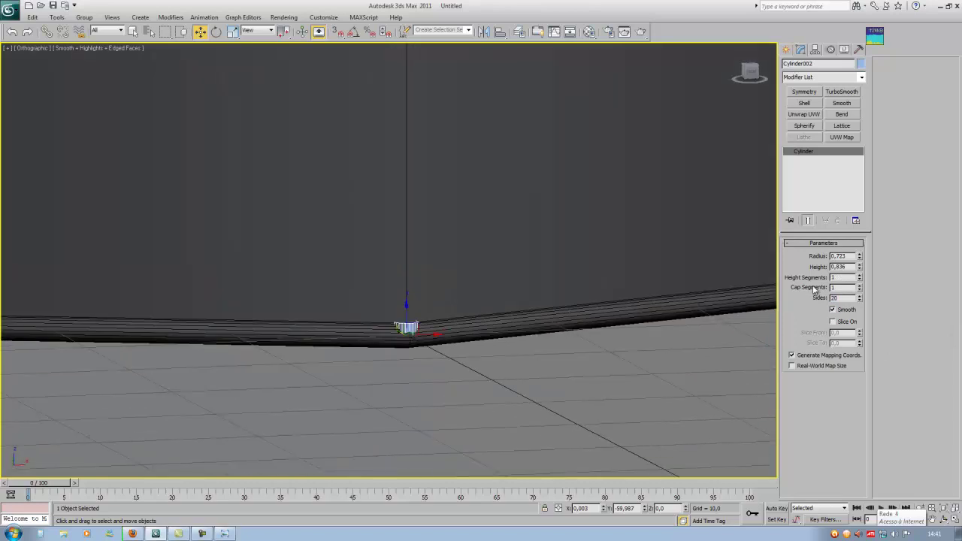
pyautogui.moveTo(406, 233); pyautogui.dragTo(475, 287, button='middle')
pyautogui.scroll(-4, 706, 278)
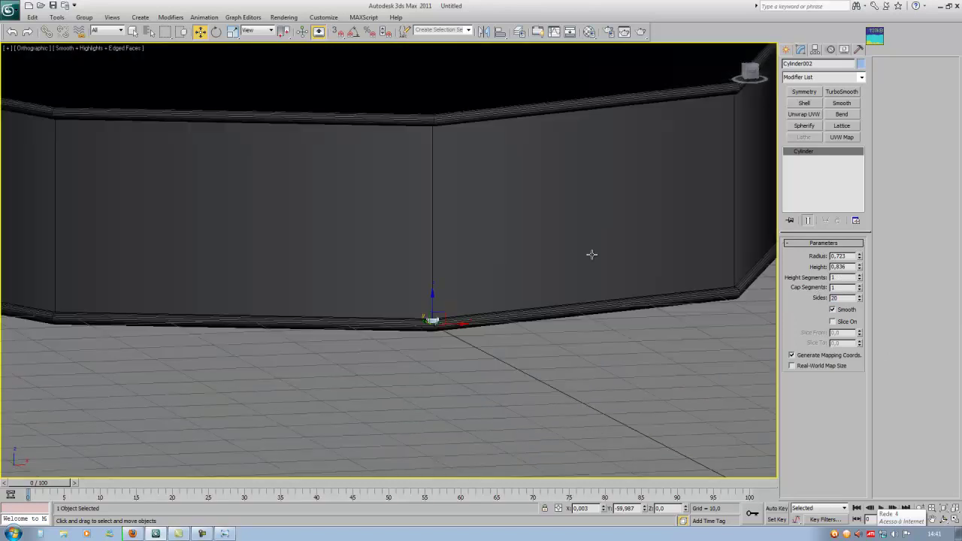
pyautogui.moveTo(627, 285); pyautogui.dragTo(620, 331, button='middle')
pyautogui.moveTo(571, 278); pyautogui.dragTo(567, 254, button='middle')
pyautogui.scroll(4, 567, 290)
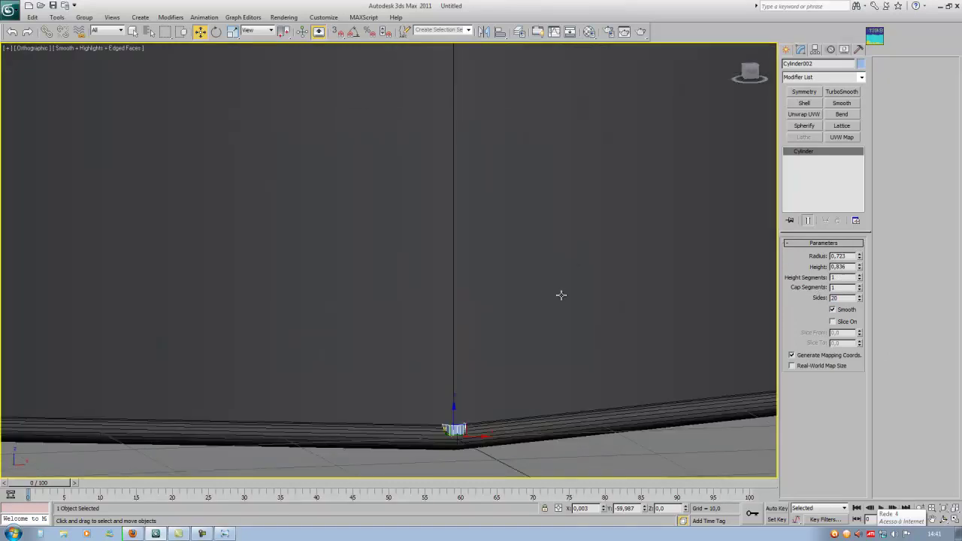
pyautogui.moveTo(860, 268); pyautogui.dragTo(938, 301)
pyautogui.keyDown('alt'); pyautogui.moveTo(625, 206); pyautogui.dragTo(599, 245, button='middle'); pyautogui.keyUp('alt')
pyautogui.moveTo(859, 268); pyautogui.dragTo(860, 258)
pyautogui.scroll(-5, 624, 269)
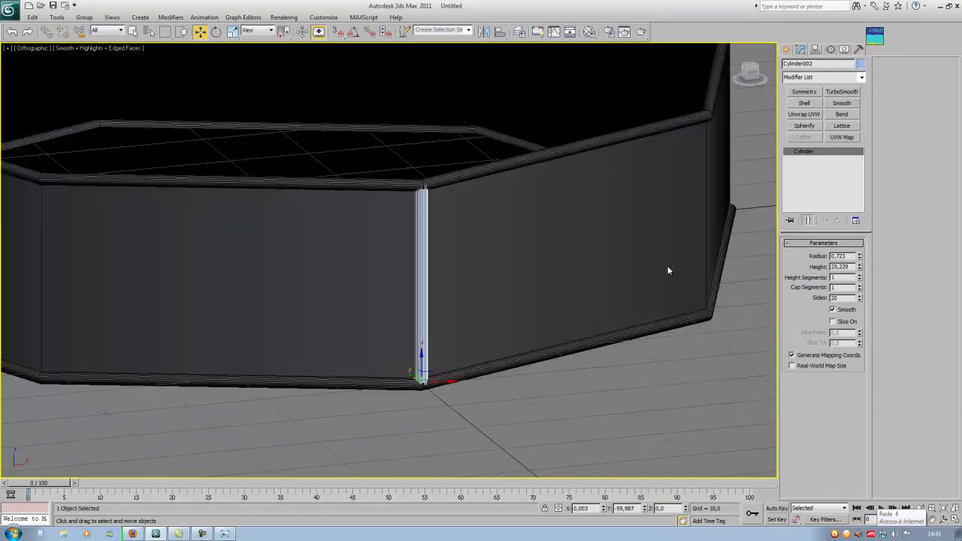
# Set the corner post's radius to 0.7
pyautogui.moveTo(848, 255); pyautogui.dragTo(817, 257)
pyautogui.write('0,7')
pyautogui.press('Return')
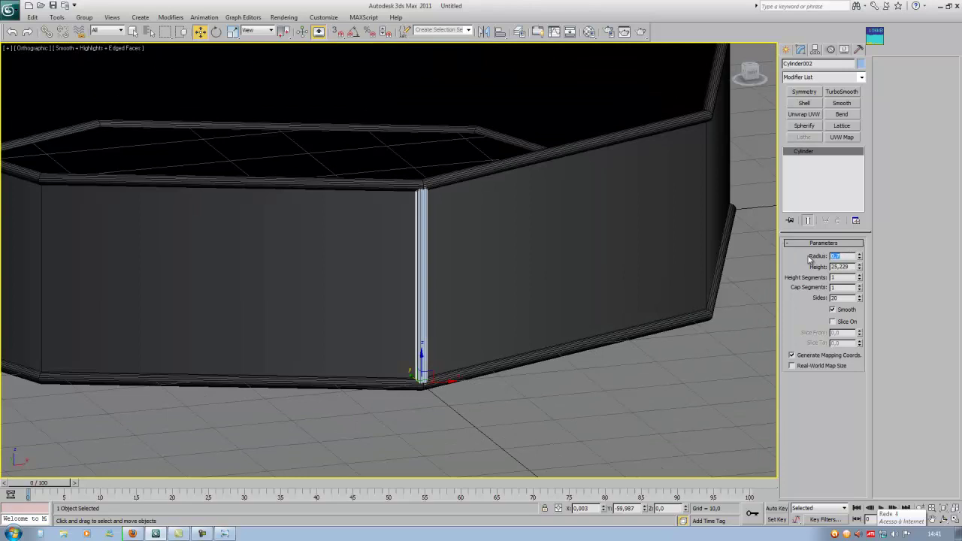
pyautogui.scroll(4, 556, 248)
pyautogui.keyDown('alt'); pyautogui.moveTo(602, 226); pyautogui.dragTo(756, 246, button='middle'); pyautogui.keyUp('alt')
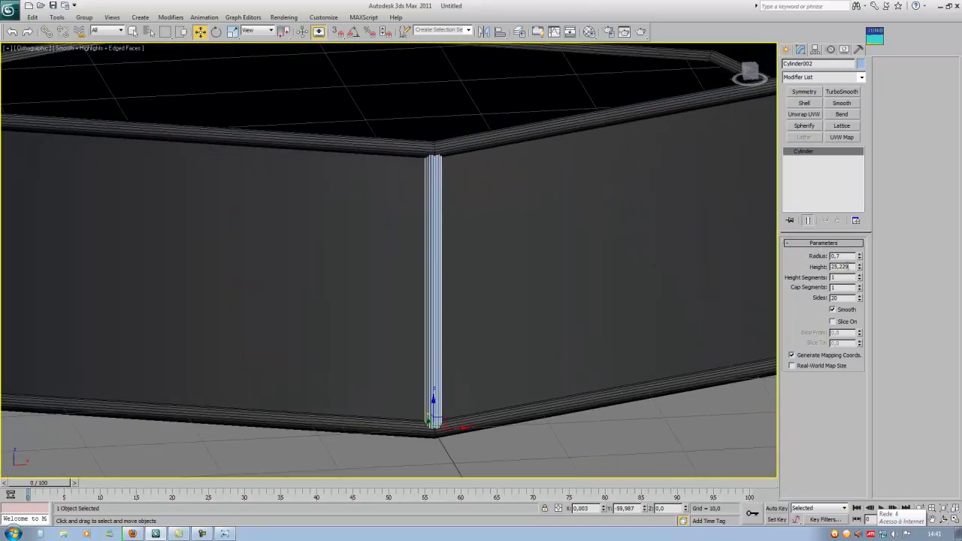
pyautogui.keyDown('alt'); pyautogui.moveTo(654, 310); pyautogui.dragTo(513, 297, button='middle'); pyautogui.keyUp('alt')
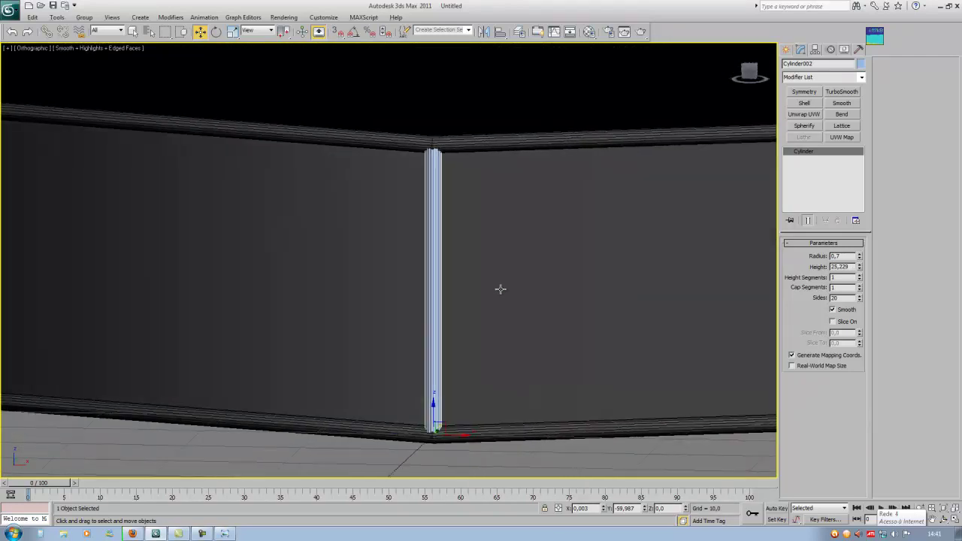
# Convert the corner post to an Editable Poly in the front view
pyautogui.press('f')
pyautogui.press('z')
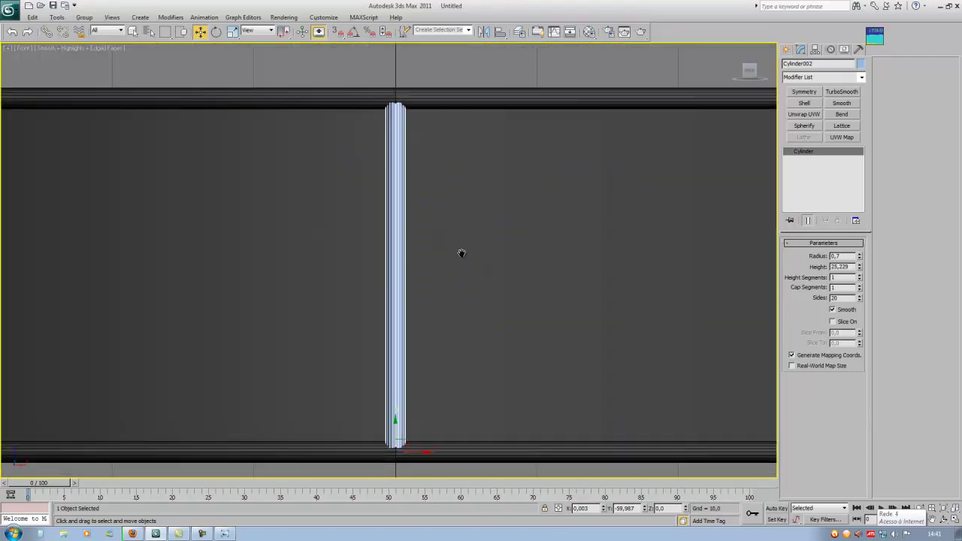
pyautogui.rightClick(397, 211)
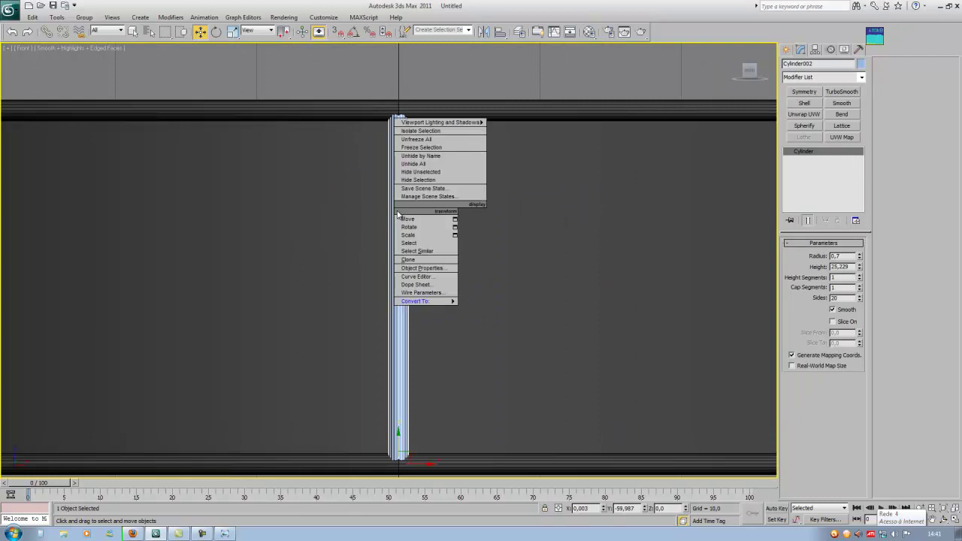
pyautogui.moveTo(418, 302)
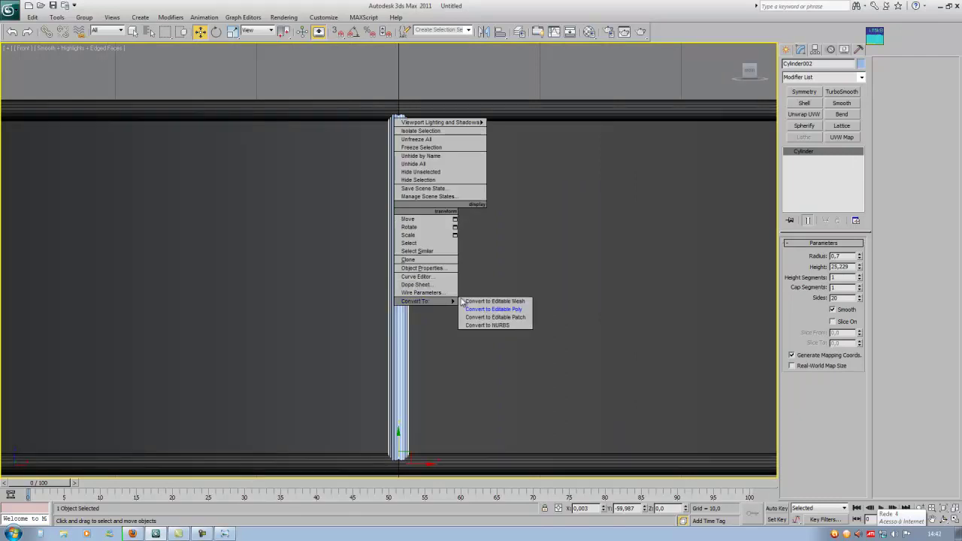
pyautogui.click(493, 308)
# Select all vertices of the post's upper end and lower them to about Z 25, onto the top ring's centre line
pyautogui.moveTo(474, 206); pyautogui.dragTo(474, 281, button='middle')
pyautogui.scroll(3, 476, 254)
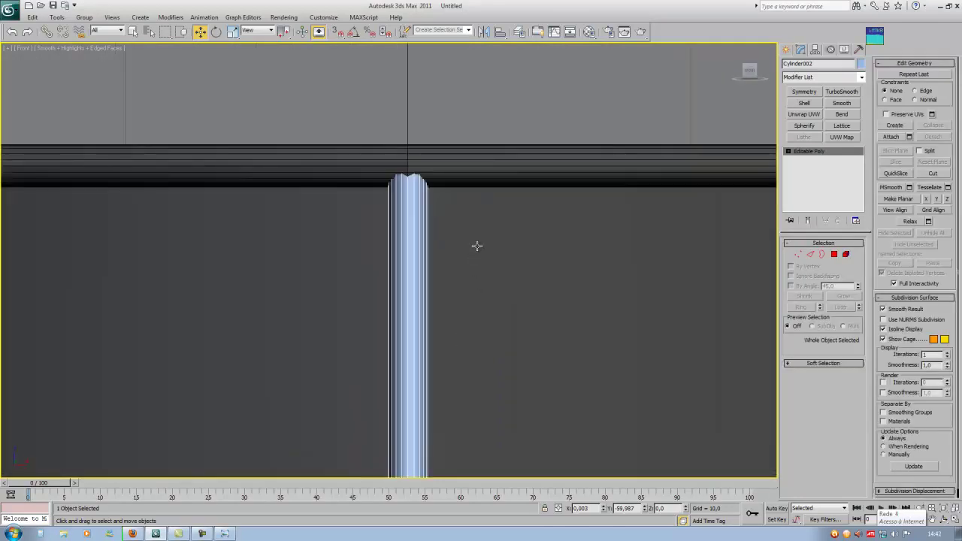
pyautogui.press('F3')
pyautogui.scroll(6, 487, 271)
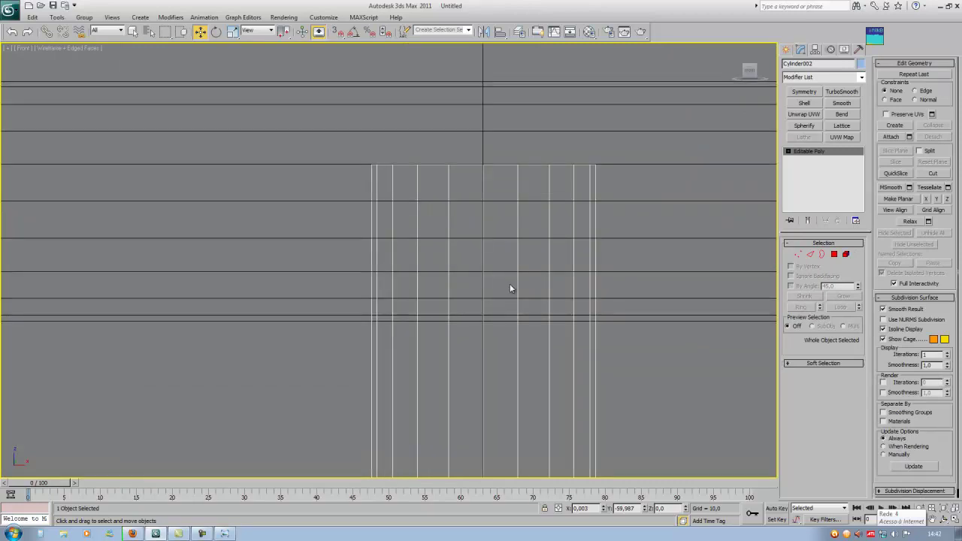
pyautogui.press('1')
pyautogui.moveTo(539, 263); pyautogui.dragTo(503, 288, button='middle')
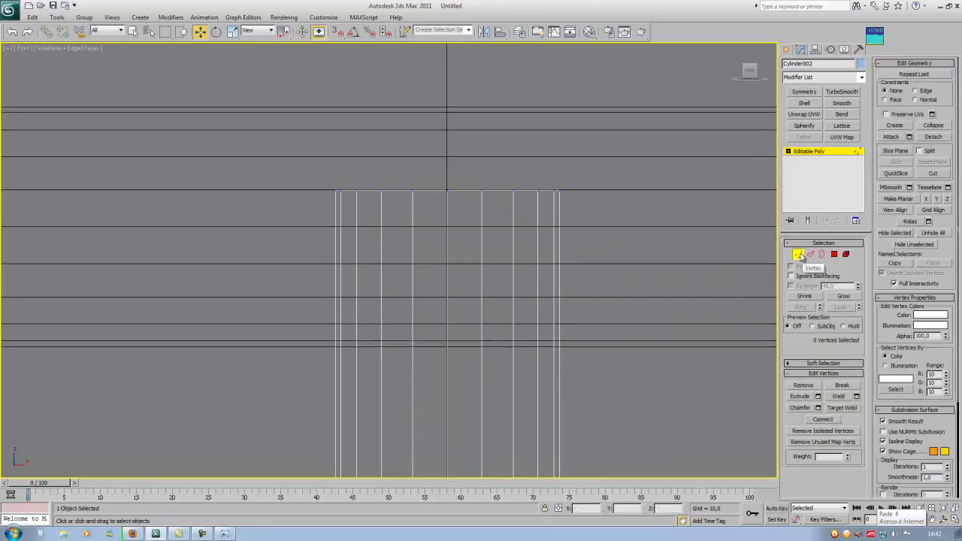
pyautogui.moveTo(623, 160); pyautogui.dragTo(248, 248)
pyautogui.moveTo(432, 228); pyautogui.dragTo(410, 253, button='middle')
pyautogui.scroll(5, 412, 252)
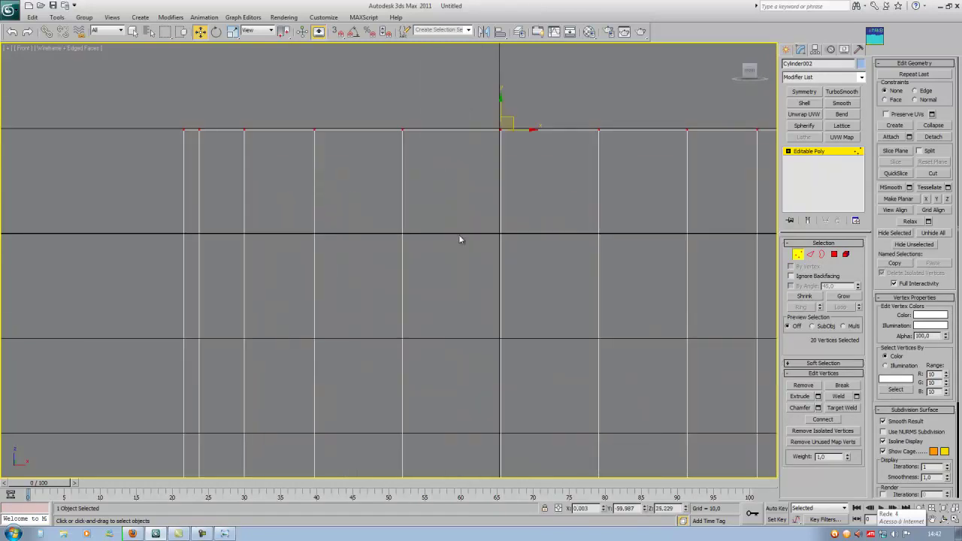
pyautogui.moveTo(503, 123); pyautogui.dragTo(494, 227)
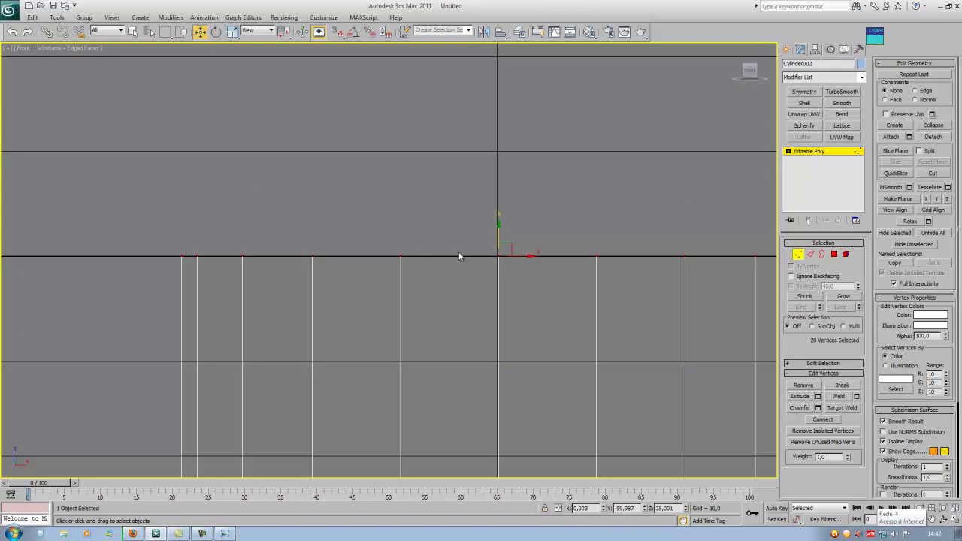
# Finish vertex editing and shift the whole post in X to 0, aligning it with the octagon's corner axis
pyautogui.scroll(-4, 457, 260)
pyautogui.scroll(-2, 438, 248)
pyautogui.scroll(-6, 438, 214)
pyautogui.moveTo(427, 378); pyautogui.dragTo(436, 69, button='middle')
pyautogui.scroll(-5, 441, 259)
pyautogui.scroll(6, 440, 264)
pyautogui.moveTo(437, 289); pyautogui.dragTo(428, 114, button='middle')
pyautogui.scroll(5, 428, 112)
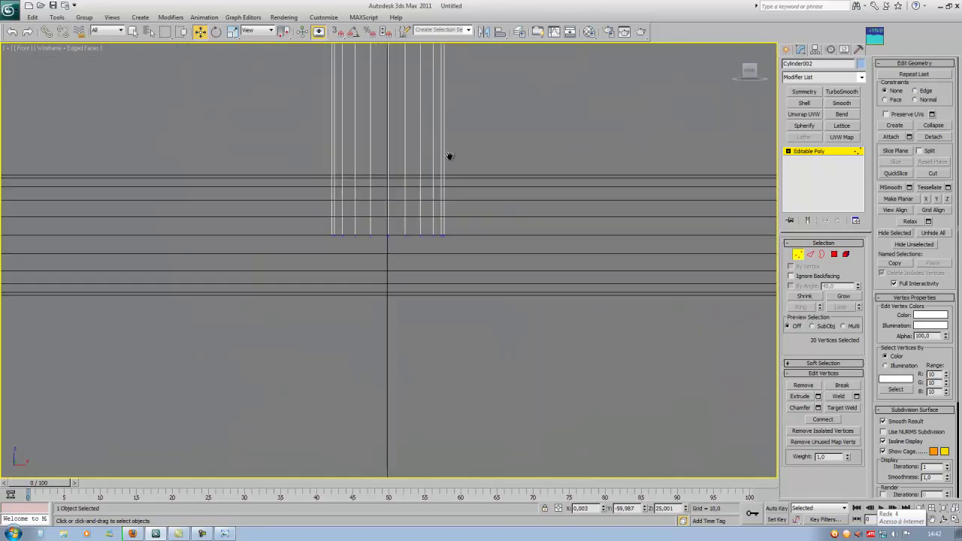
pyautogui.scroll(-3, 418, 248)
pyautogui.press('1')
pyautogui.scroll(6, 496, 192)
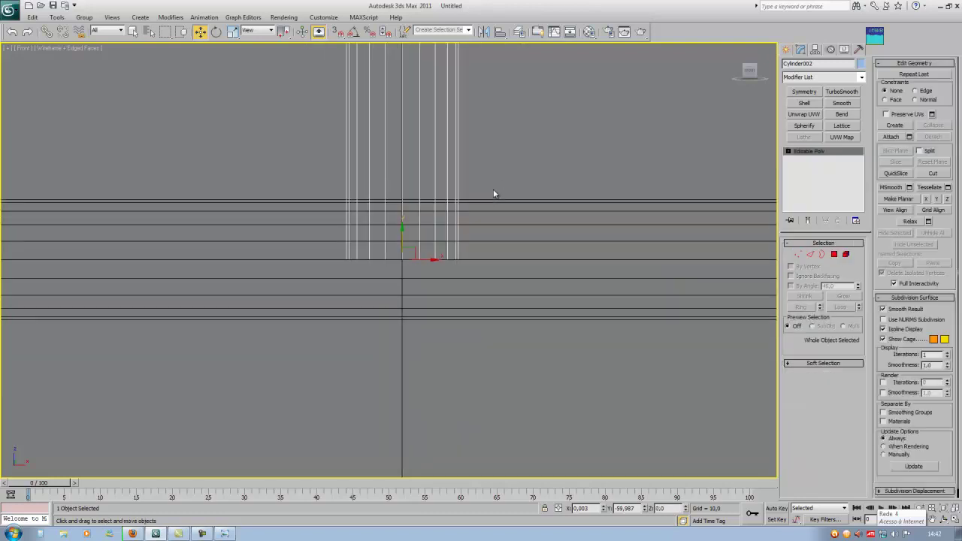
pyautogui.moveTo(536, 228); pyautogui.dragTo(428, 252, button='middle')
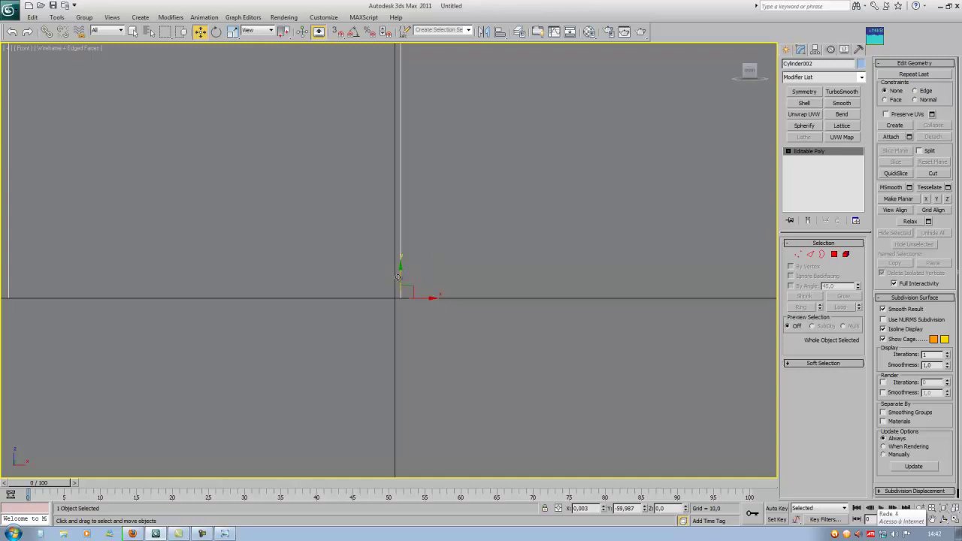
pyautogui.moveTo(425, 298); pyautogui.dragTo(421, 298)
# Examine in shaded view how the corner post meets the padded top ring
pyautogui.scroll(-10, 422, 298)
pyautogui.moveTo(423, 192); pyautogui.dragTo(423, 260, button='middle')
pyautogui.scroll(-7, 423, 258)
pyautogui.moveTo(422, 210); pyautogui.dragTo(427, 331, button='middle')
pyautogui.scroll(-2, 428, 331)
pyautogui.scroll(4, 431, 297)
pyautogui.press('F3')
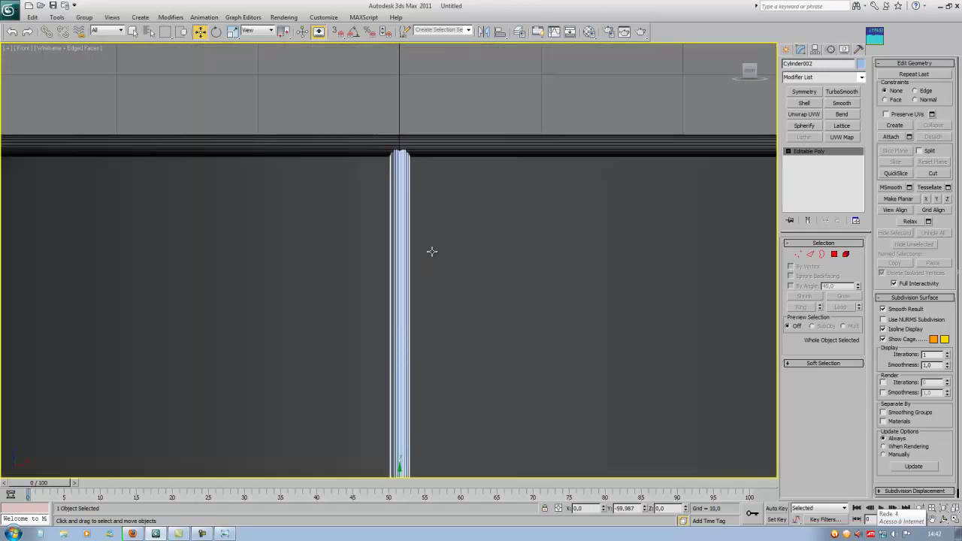
pyautogui.keyDown('alt'); pyautogui.moveTo(419, 232); pyautogui.dragTo(406, 183, button='middle'); pyautogui.keyUp('alt')
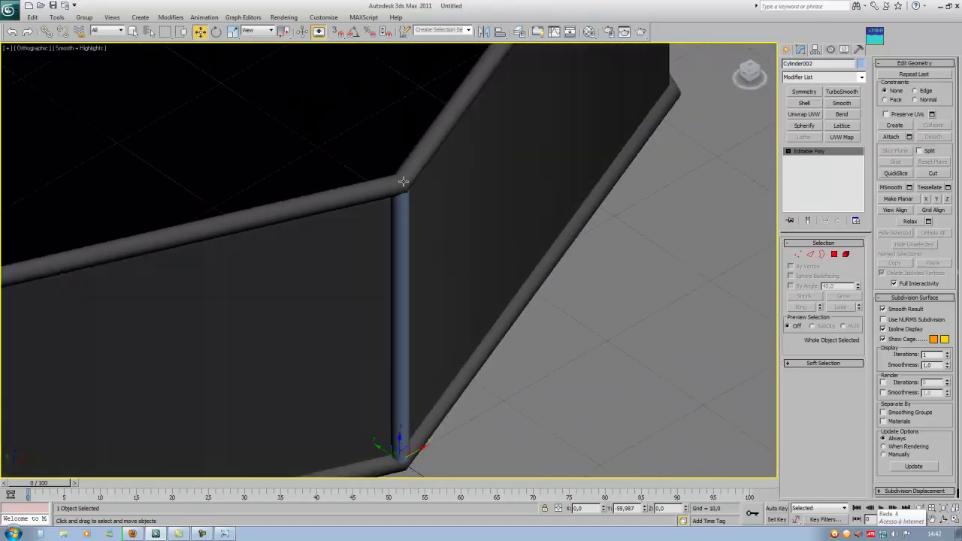
pyautogui.keyDown('alt'); pyautogui.moveTo(436, 241); pyautogui.dragTo(421, 226, button='middle'); pyautogui.keyUp('alt')
pyautogui.scroll(3, 408, 275)
pyautogui.moveTo(421, 226); pyautogui.dragTo(443, 327, button='middle')
pyautogui.scroll(5, 443, 327)
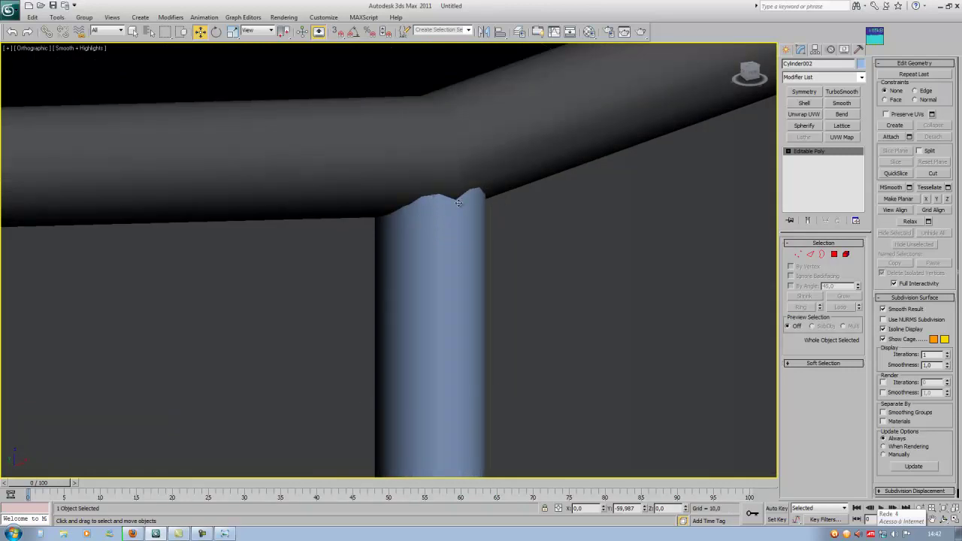
pyautogui.scroll(-6, 437, 302)
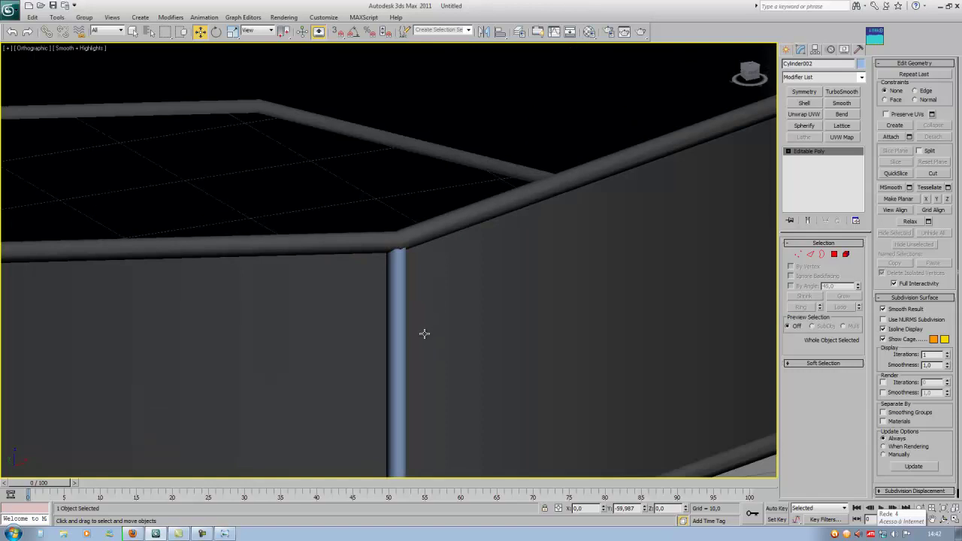
# Compare the corner post with the cage posts in the reference photo ref1.jpg, returning to the whole octagon in 3ds Max
pyautogui.hotkey('alt', 'Tab')
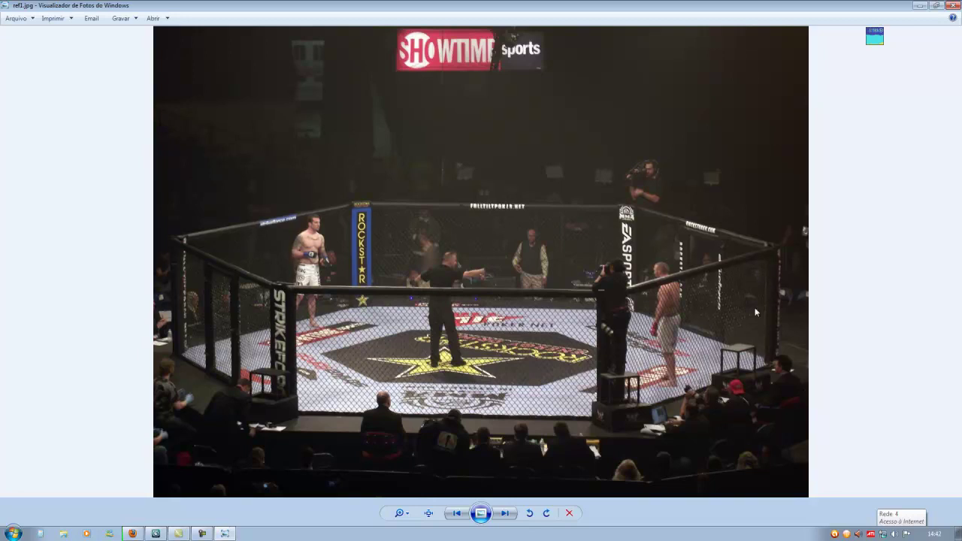
pyautogui.click(919, 6)
pyautogui.scroll(4, 447, 283)
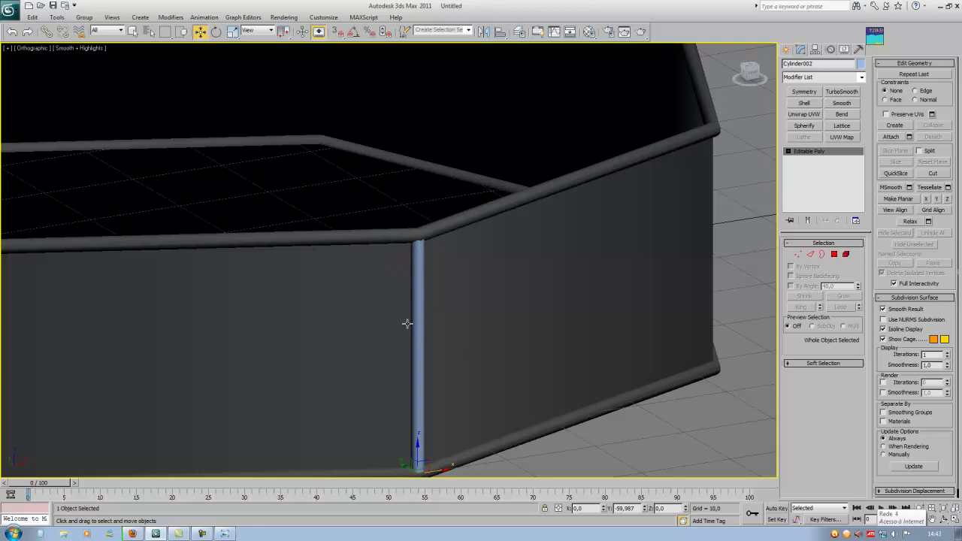
pyautogui.scroll(-5, 404, 317)
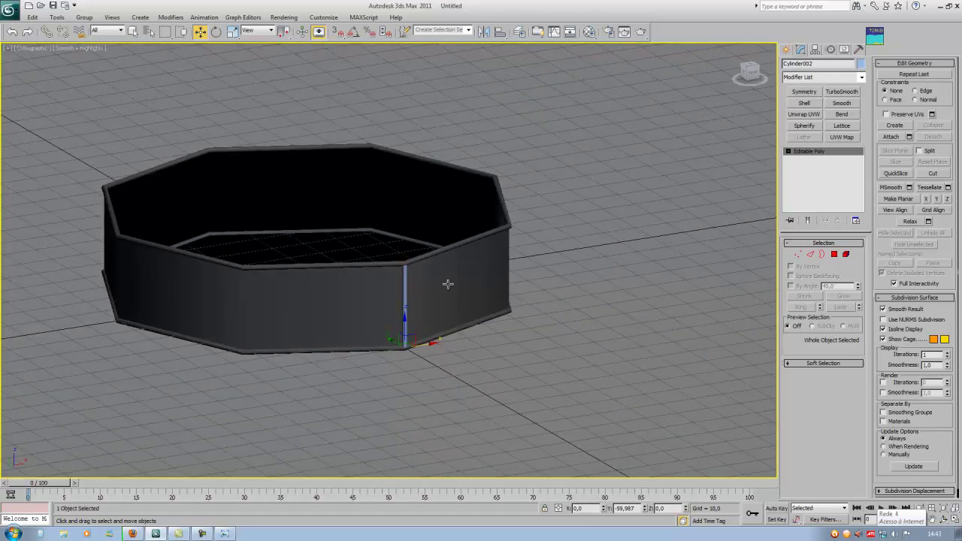
# Examine the corner post up close in shaded view and in a wireframe top view against the octagon's corner
pyautogui.scroll(5, 413, 312)
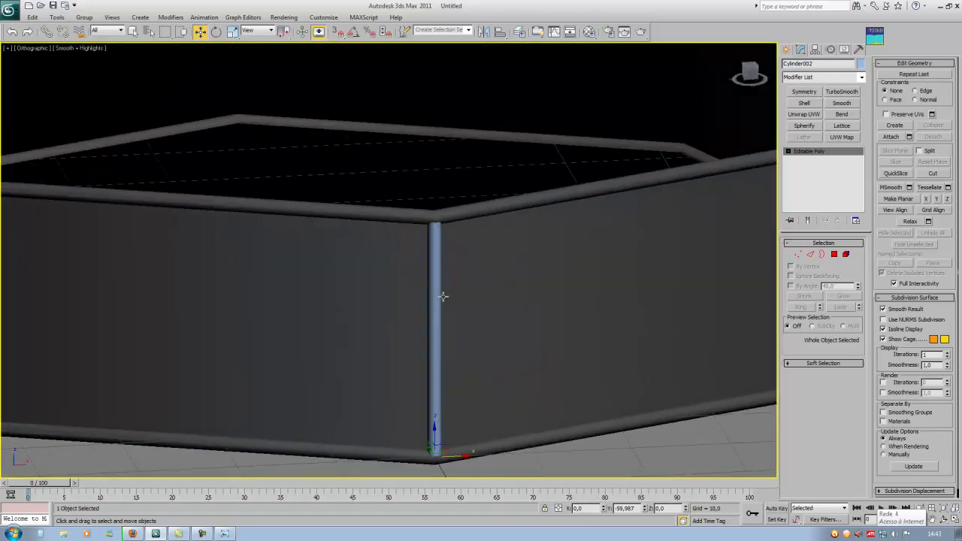
pyautogui.scroll(4, 441, 304)
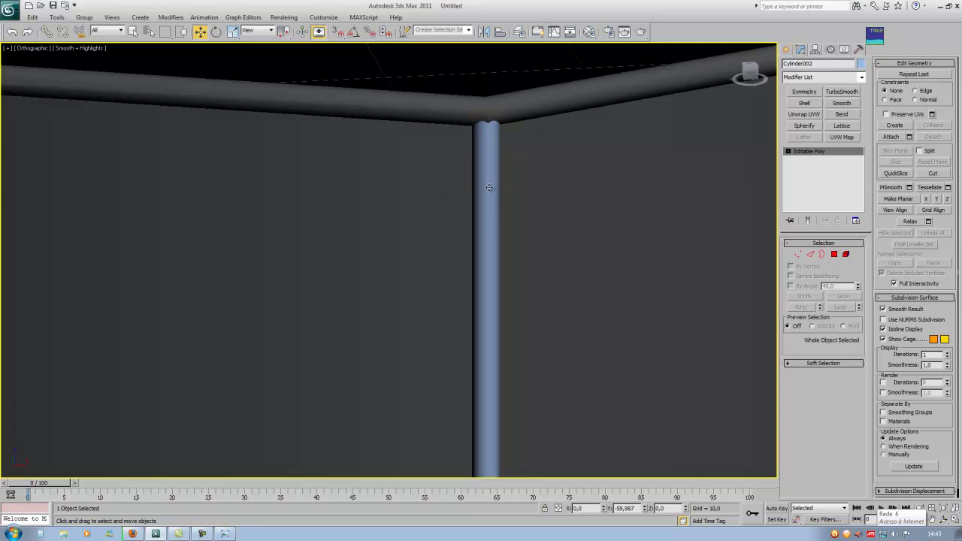
pyautogui.press('t')
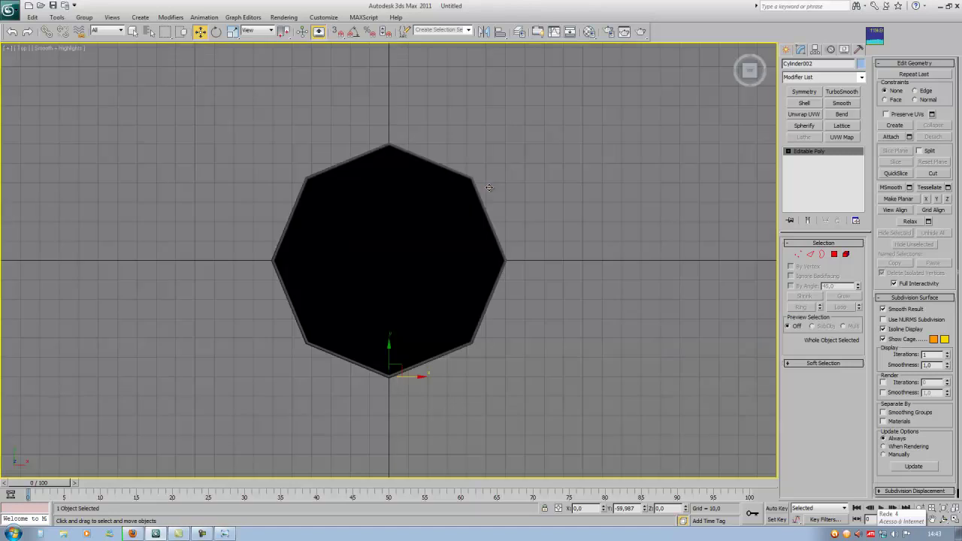
pyautogui.press('z')
pyautogui.press('F3')
pyautogui.scroll(-3, 437, 259)
pyautogui.scroll(3, 439, 292)
pyautogui.moveTo(439, 292); pyautogui.dragTo(412, 279, button='middle')
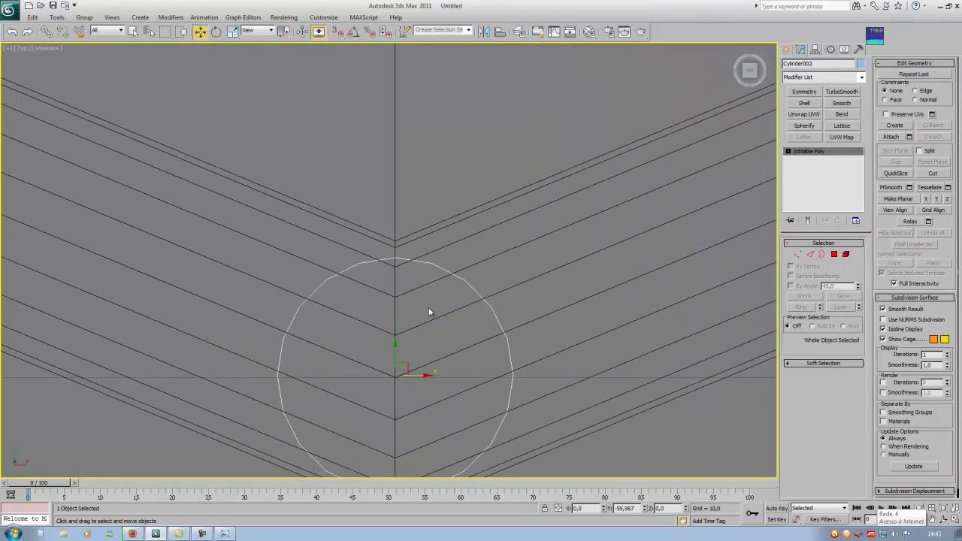
pyautogui.scroll(-2, 432, 323)
pyautogui.moveTo(448, 311); pyautogui.dragTo(446, 294, button='middle')
pyautogui.scroll(2, 446, 297)
pyautogui.moveTo(422, 336); pyautogui.dragTo(410, 373, button='middle')
pyautogui.scroll(-2, 469, 315)
pyautogui.moveTo(471, 221); pyautogui.dragTo(474, 303, button='middle')
pyautogui.scroll(-2, 475, 302)
pyautogui.scroll(-3, 468, 250)
pyautogui.moveTo(470, 185); pyautogui.dragTo(475, 60, button='middle')
pyautogui.scroll(-3, 477, 296)
pyautogui.scroll(1, 478, 296)
pyautogui.scroll(4, 477, 291)
pyautogui.scroll(3, 461, 238)
pyautogui.moveTo(460, 242); pyautogui.dragTo(465, 204, button='middle')
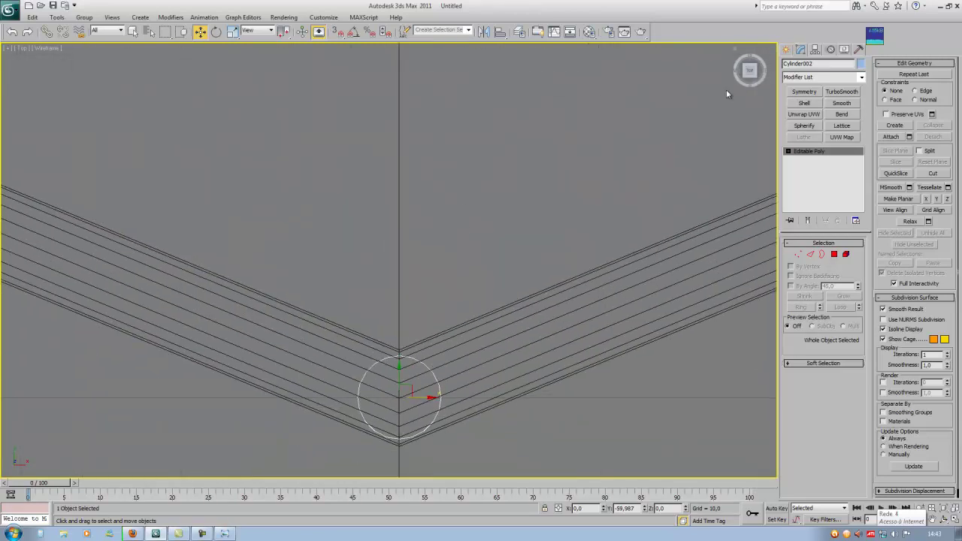
# Draw a box about 2.63 wide, 0.916 long and -0.411 high, ending at the octagon's centre axis just inside the corner
pyautogui.click(786, 49)
pyautogui.click(801, 113)
pyautogui.scroll(2, 428, 282)
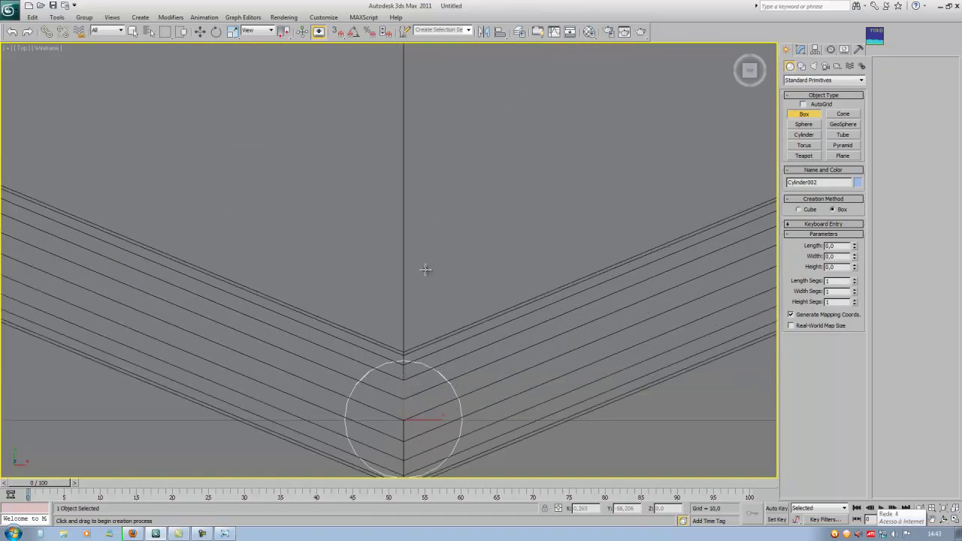
pyautogui.moveTo(403, 303); pyautogui.dragTo(182, 227)
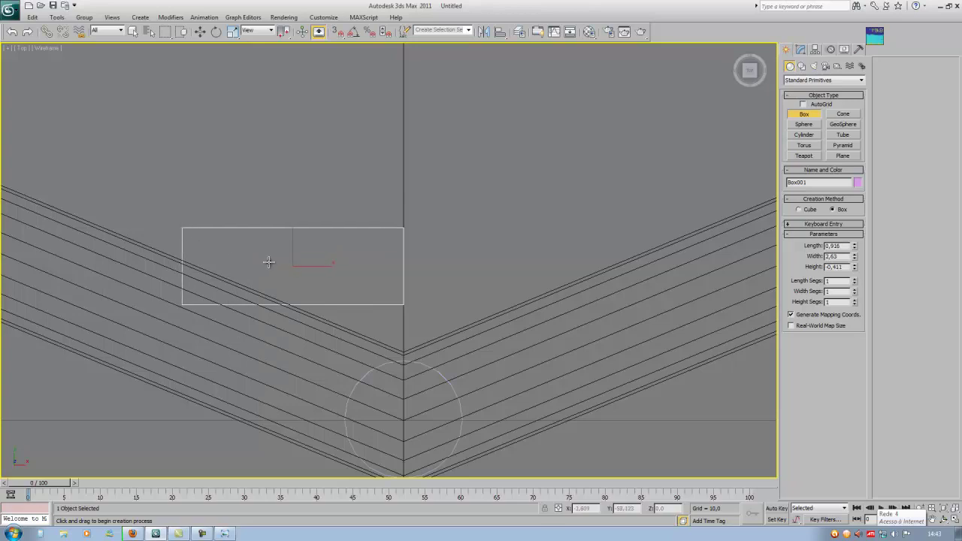
pyautogui.scroll(-10, 411, 261)
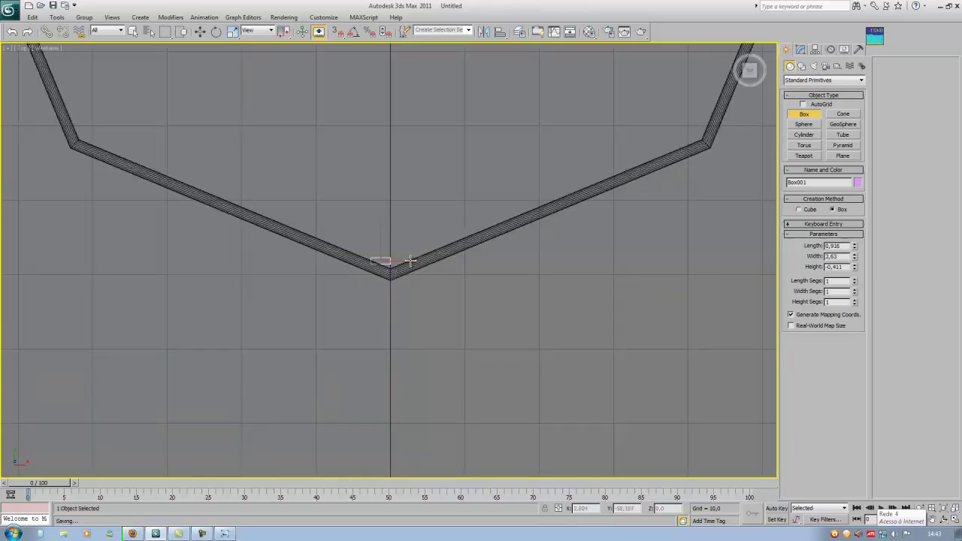
pyautogui.scroll(4, 405, 255)
pyautogui.scroll(8, 405, 255)
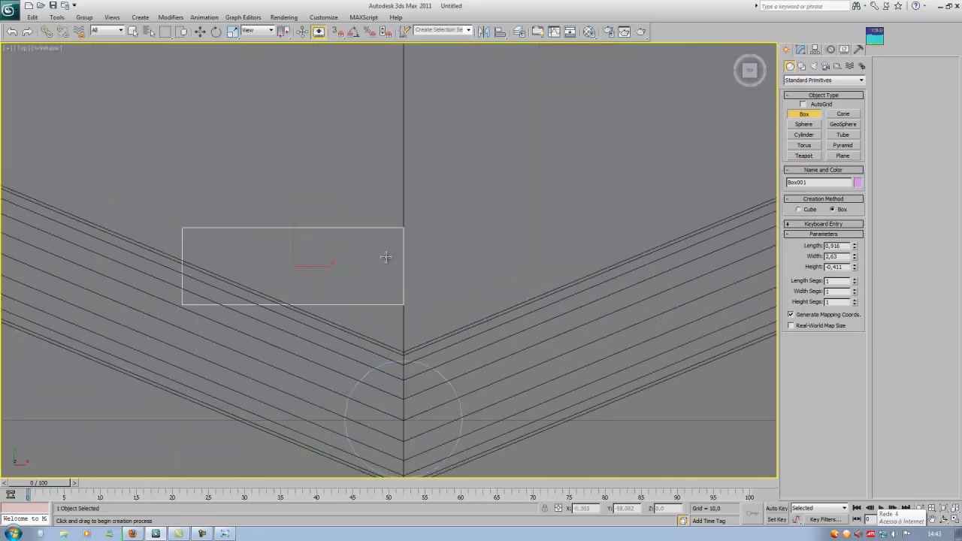
pyautogui.press('w')
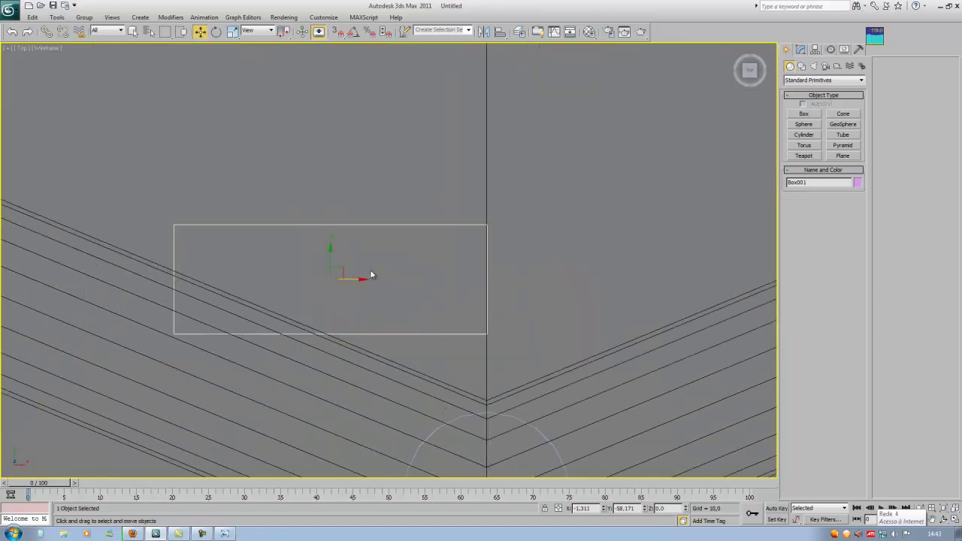
# Convert the new box beside the corner post to an Editable Poly
pyautogui.scroll(-5, 389, 240)
pyautogui.scroll(4, 384, 249)
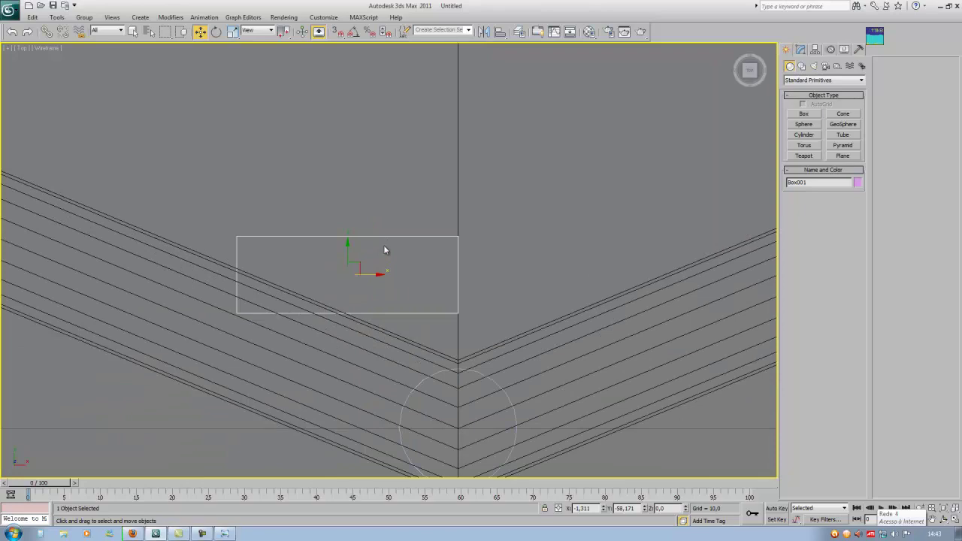
pyautogui.rightClick(389, 243)
pyautogui.moveTo(410, 328)
pyautogui.click(481, 338)
pyautogui.moveTo(367, 274); pyautogui.dragTo(390, 289, button='middle')
# Select all of the box's vertices and move them in Y towards the inner edge of the ring's corner
pyautogui.press('1')
pyautogui.moveTo(153, 174); pyautogui.dragTo(311, 349)
pyautogui.moveTo(233, 197); pyautogui.dragTo(547, 356)
pyautogui.moveTo(371, 262); pyautogui.dragTo(371, 301)
# Raise the four vertices at the box's outer end by about 1.1 in Y so it runs parallel to the ring
pyautogui.moveTo(203, 222); pyautogui.dragTo(295, 394)
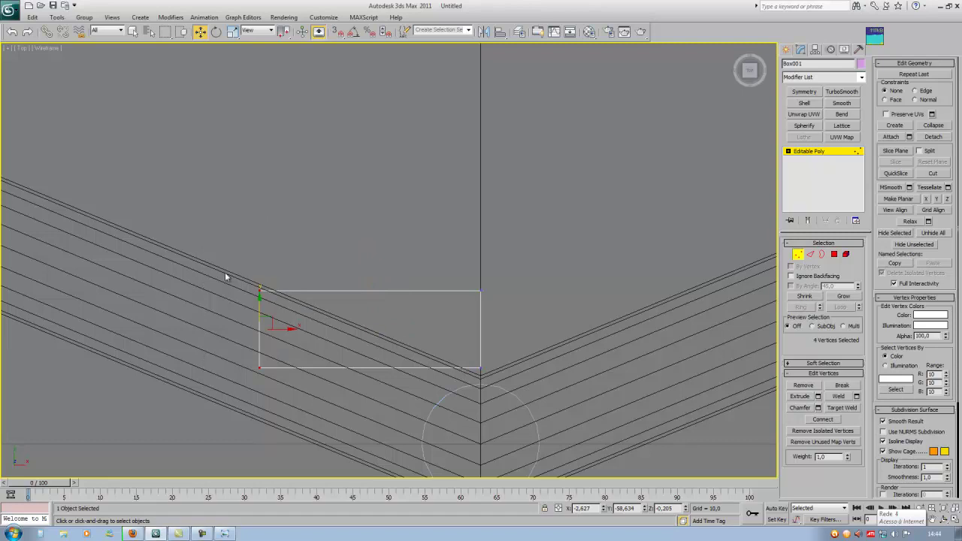
pyautogui.moveTo(258, 309); pyautogui.dragTo(277, 217)
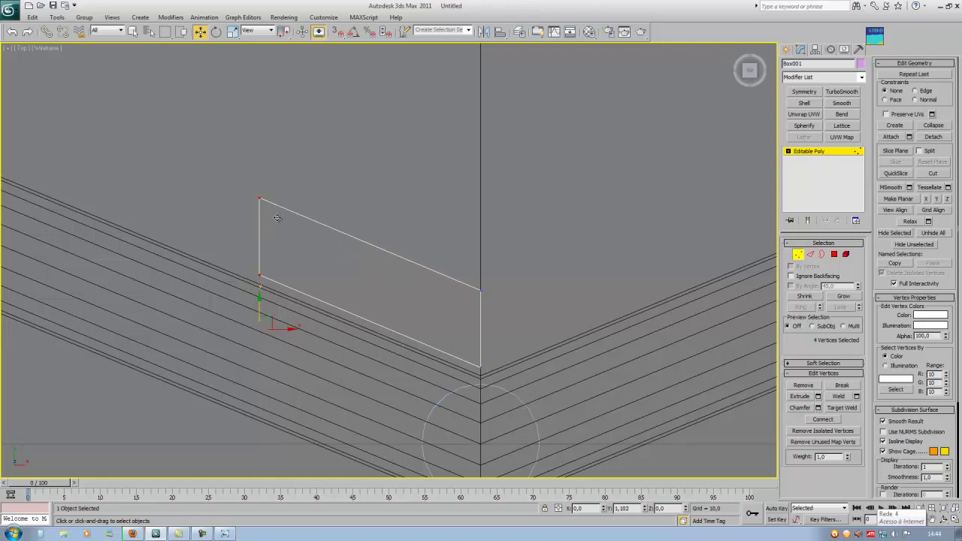
pyautogui.scroll(-5, 368, 275)
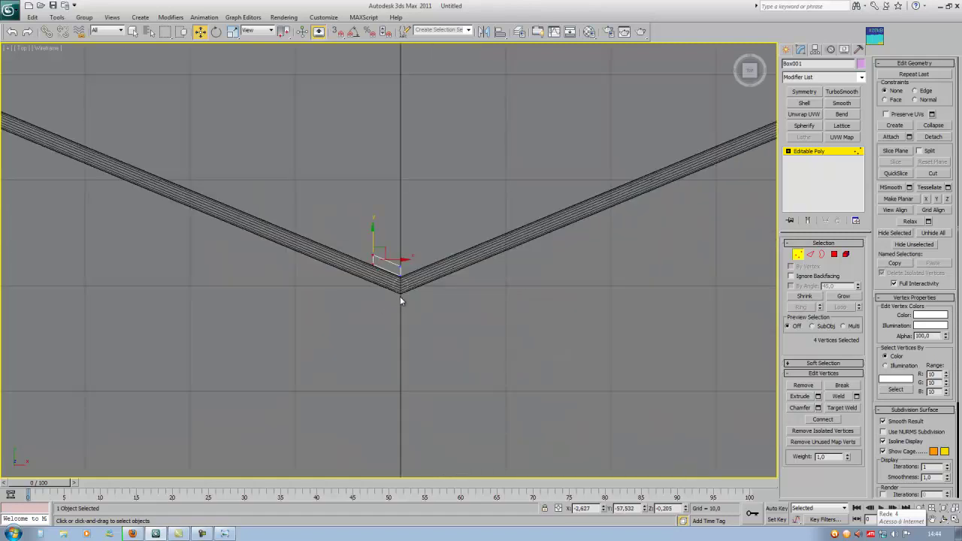
pyautogui.scroll(4, 400, 300)
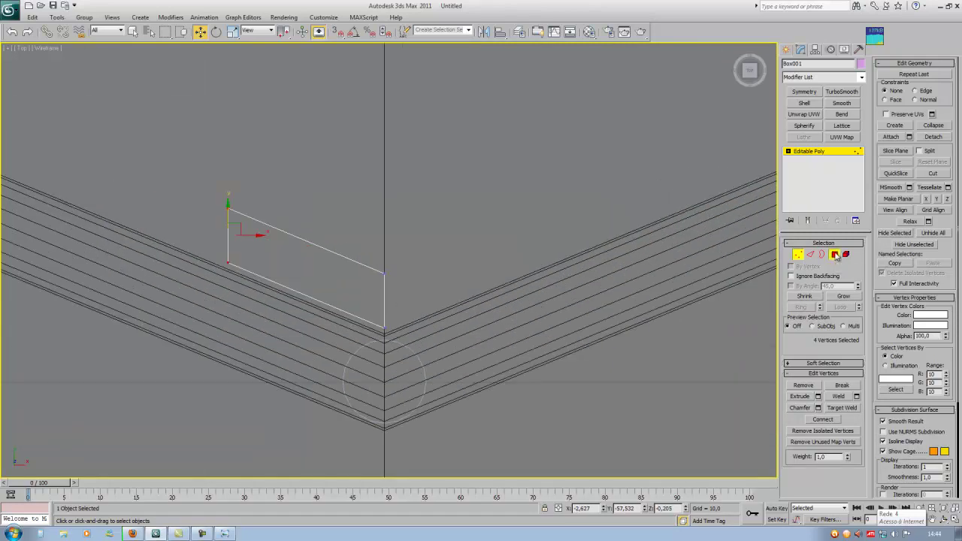
pyautogui.click(834, 255)
pyautogui.moveTo(444, 192); pyautogui.dragTo(365, 316)
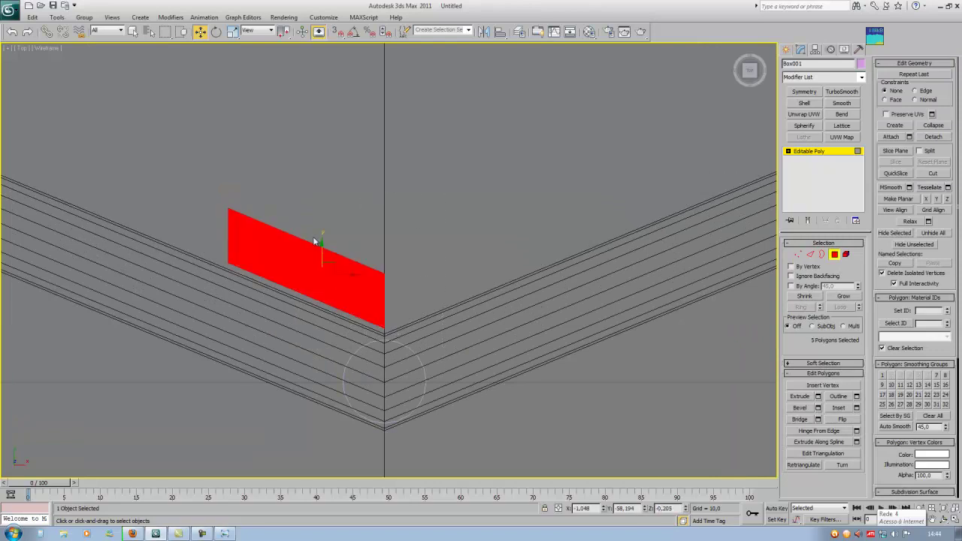
pyautogui.moveTo(168, 124); pyautogui.dragTo(348, 360)
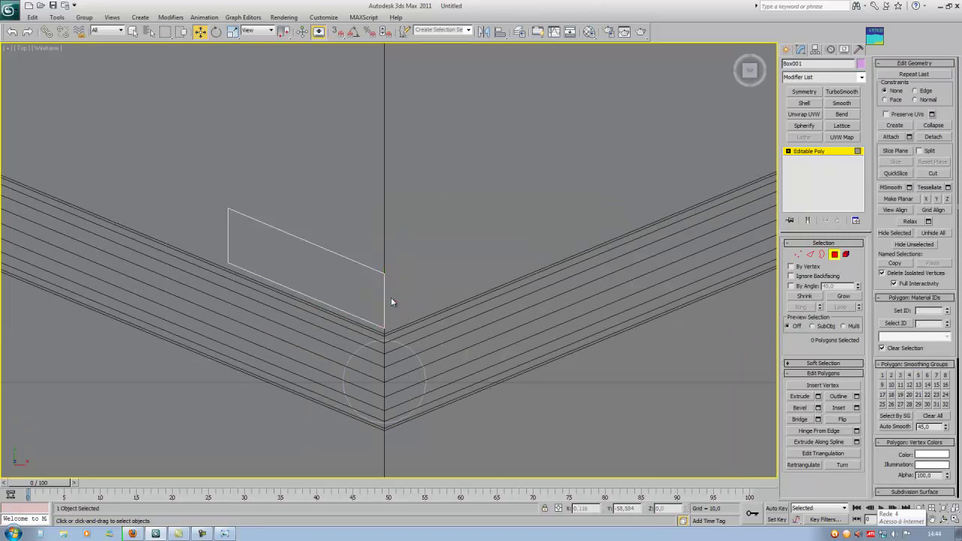
pyautogui.scroll(3, 402, 289)
pyautogui.click(833, 256)
pyautogui.scroll(2, 406, 308)
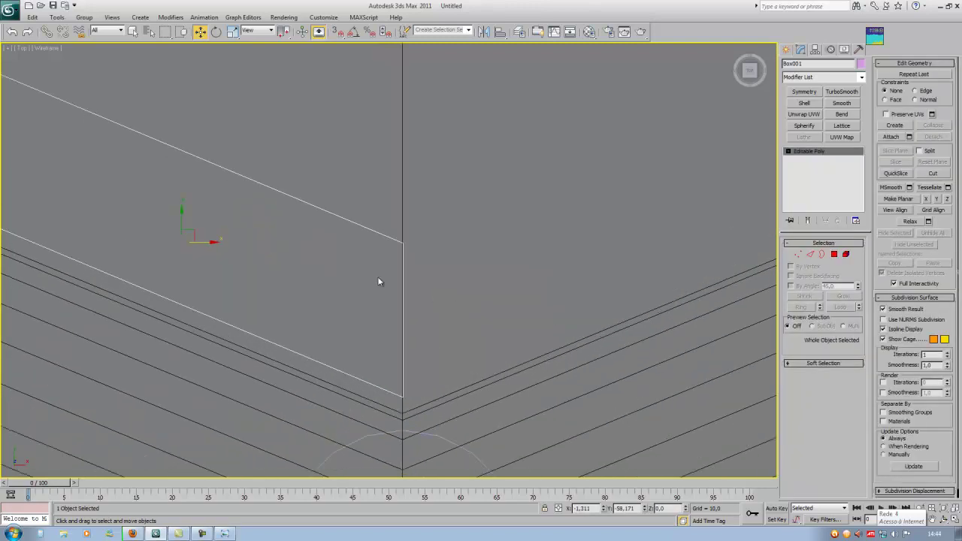
# Try resetting the box's X and Y positions to 0, undoing each change
pyautogui.rightClick(603, 510)
pyautogui.hotkey('ctrl', 'z')
pyautogui.rightClick(644, 510)
pyautogui.hotkey('ctrl', 'z')
# Select the vertices at the box's corner end and shift them in X onto the octagon's centre axis
pyautogui.scroll(2, 438, 310)
pyautogui.moveTo(449, 337); pyautogui.dragTo(453, 254, button='middle')
pyautogui.scroll(-1, 183, 221)
pyautogui.scroll(2, 441, 294)
pyautogui.scroll(-3, 442, 295)
pyautogui.press('1')
pyautogui.moveTo(456, 134); pyautogui.dragTo(388, 434)
pyautogui.moveTo(449, 380); pyautogui.dragTo(444, 309, button='middle')
pyautogui.scroll(4, 443, 309)
pyautogui.moveTo(454, 203); pyautogui.dragTo(456, 391, button='middle')
pyautogui.scroll(3, 438, 339)
pyautogui.moveTo(503, 236); pyautogui.dragTo(495, 236)
pyautogui.scroll(-6, 494, 242)
pyautogui.scroll(-3, 472, 292)
pyautogui.moveTo(457, 234); pyautogui.dragTo(552, 239, button='middle')
pyautogui.press('1')
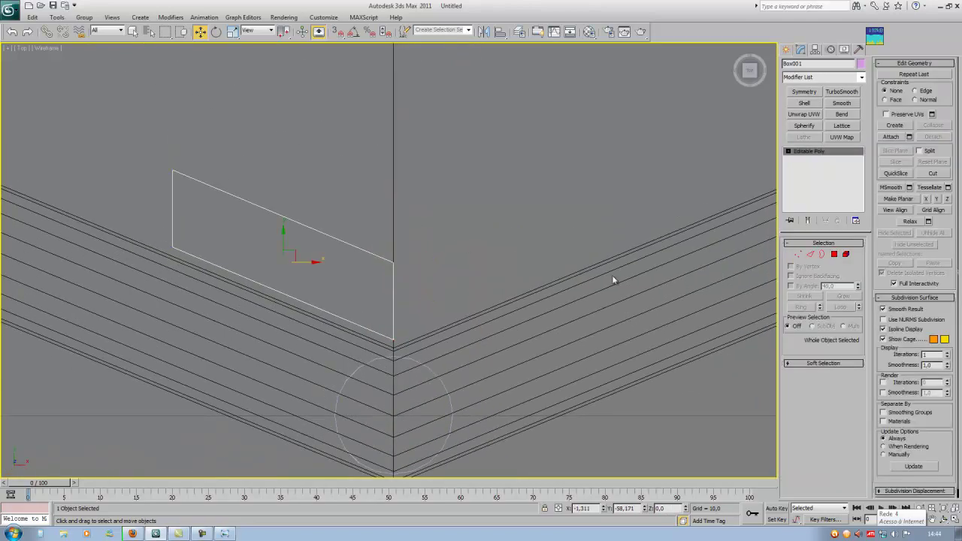
# Try a Symmetry modifier on the slanted box with its current pivot, removing it from the stack again
pyautogui.scroll(2, 496, 292)
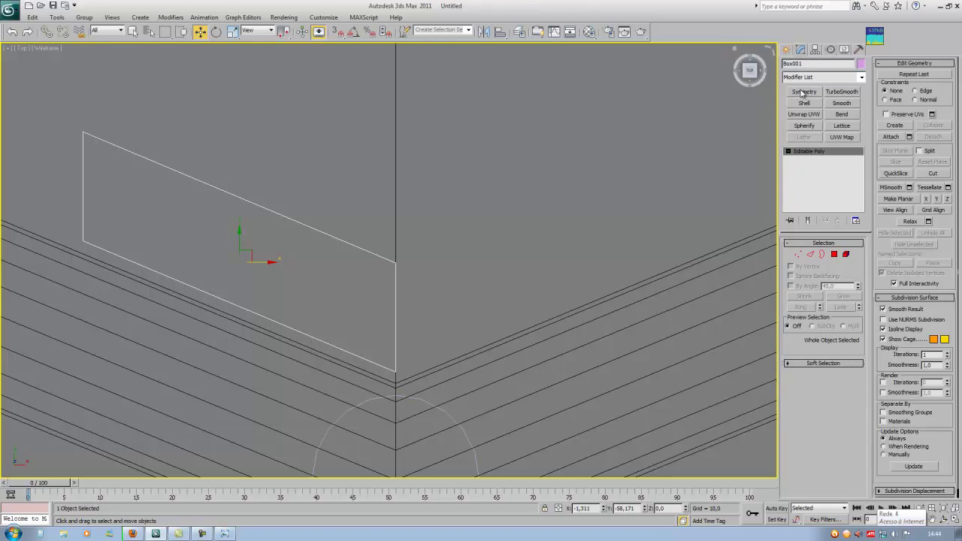
pyautogui.click(861, 78)
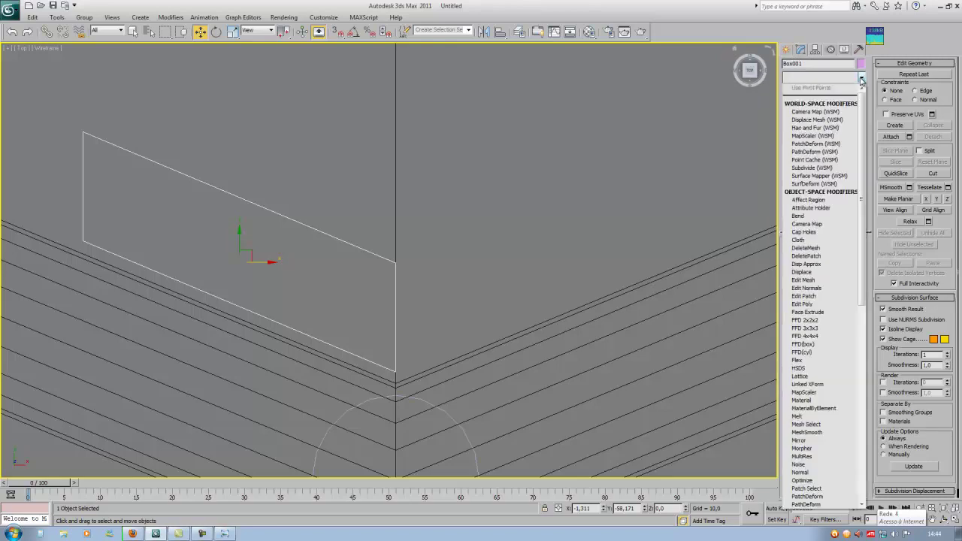
pyautogui.scroll(-15, 819, 265)
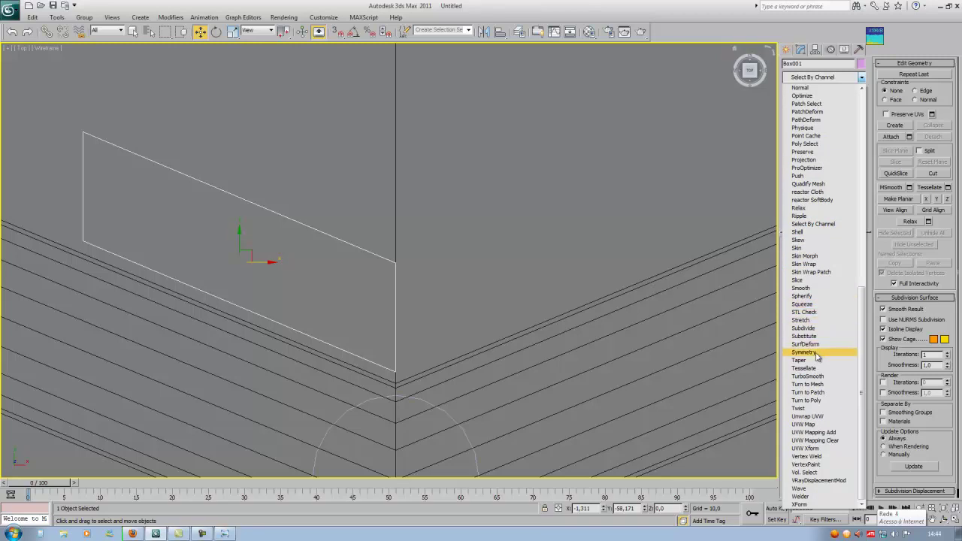
pyautogui.click(512, 181)
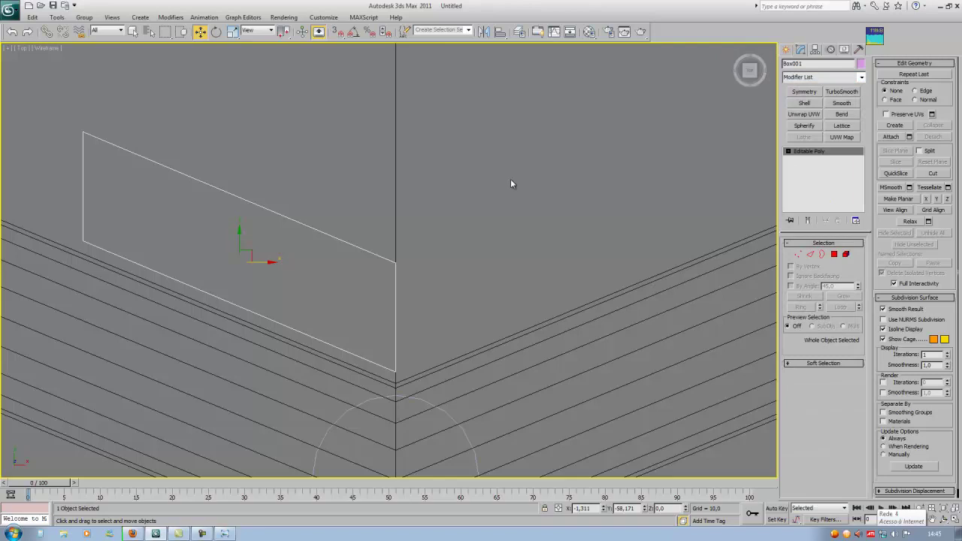
pyautogui.click(804, 91)
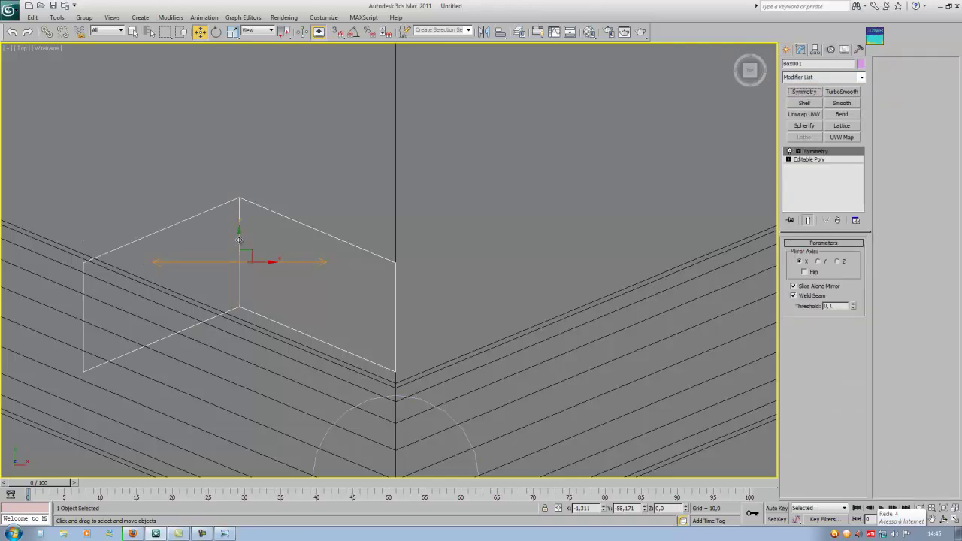
pyautogui.click(837, 220)
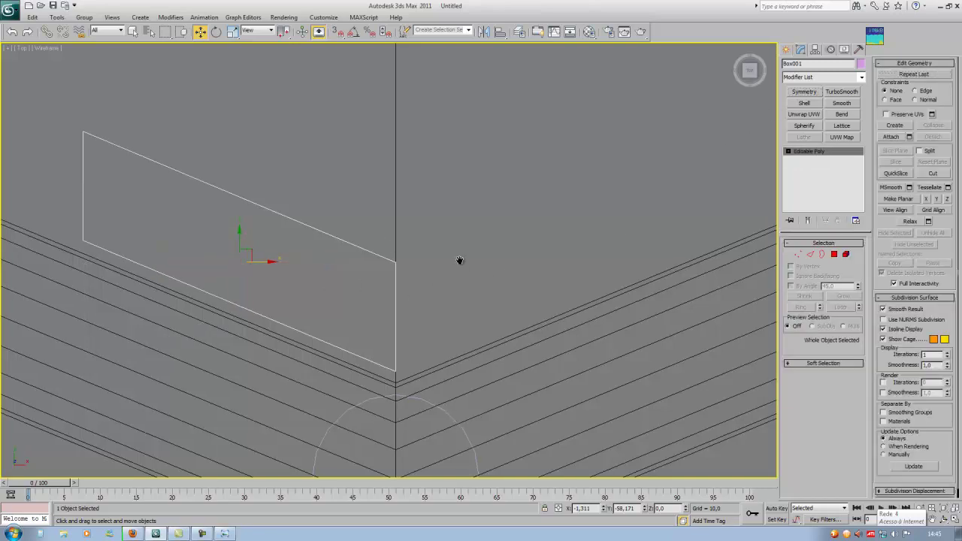
# Centre the box's pivot on the object and move only the pivot in X to 0, at the corner end
pyautogui.click(814, 49)
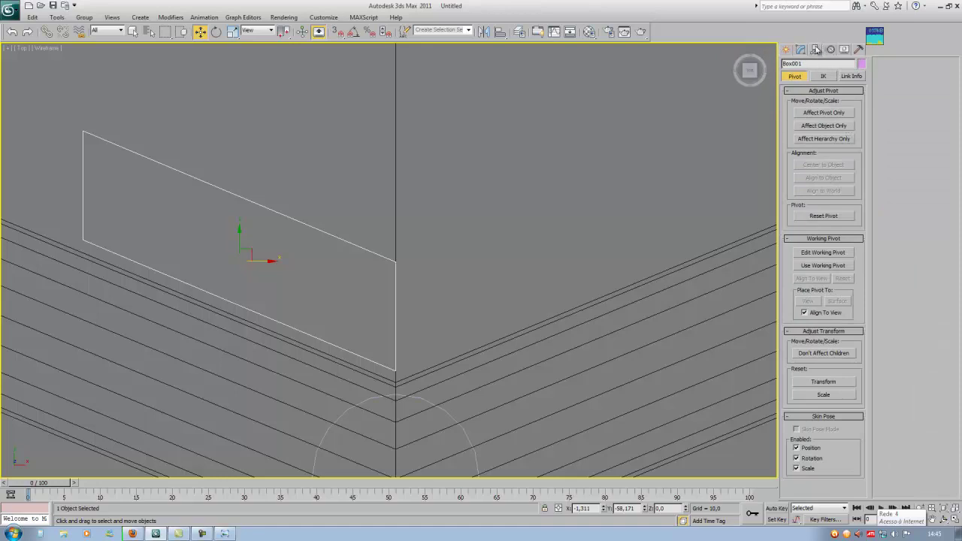
pyautogui.click(821, 114)
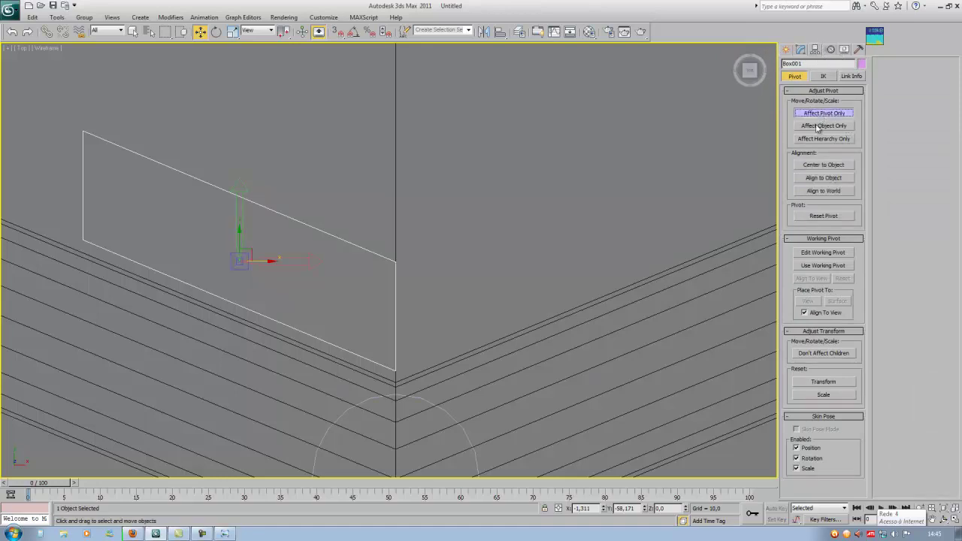
pyautogui.click(826, 166)
pyautogui.moveTo(326, 248); pyautogui.dragTo(406, 259)
pyautogui.scroll(4, 420, 263)
pyautogui.scroll(3, 420, 261)
pyautogui.moveTo(424, 254); pyautogui.dragTo(413, 283, button='middle')
pyautogui.scroll(2, 412, 283)
pyautogui.moveTo(546, 169); pyautogui.dragTo(523, 168)
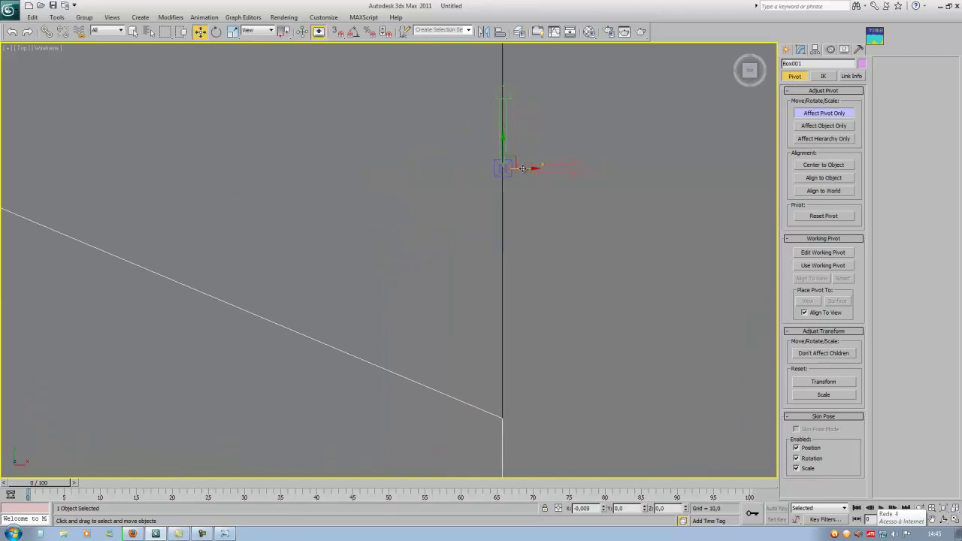
pyautogui.scroll(-5, 529, 223)
pyautogui.moveTo(525, 239); pyautogui.dragTo(523, 261, button='middle')
pyautogui.click(809, 114)
# Apply Symmetry to the box about the X axis with Flip enabled, fine-adjusting the mirror plane at the corner axis
pyautogui.click(800, 48)
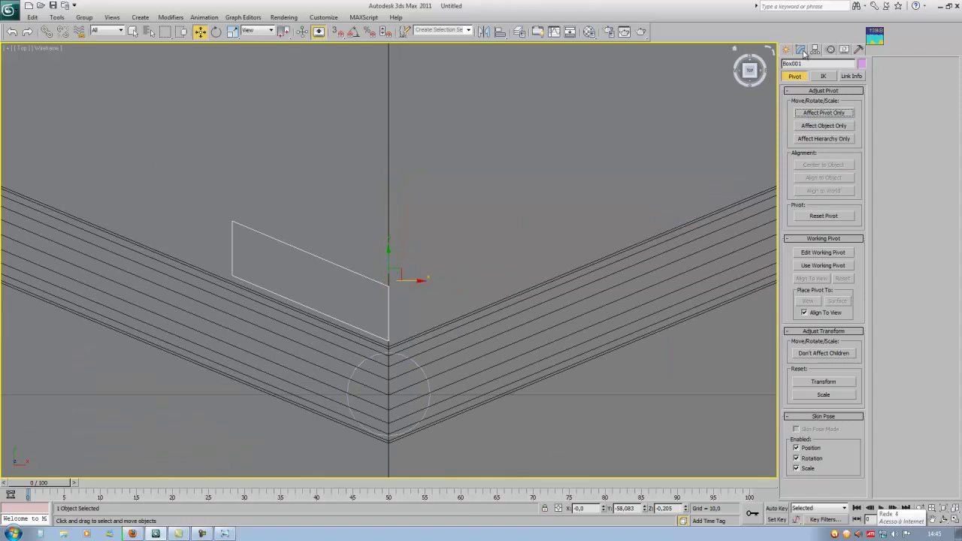
pyautogui.click(803, 91)
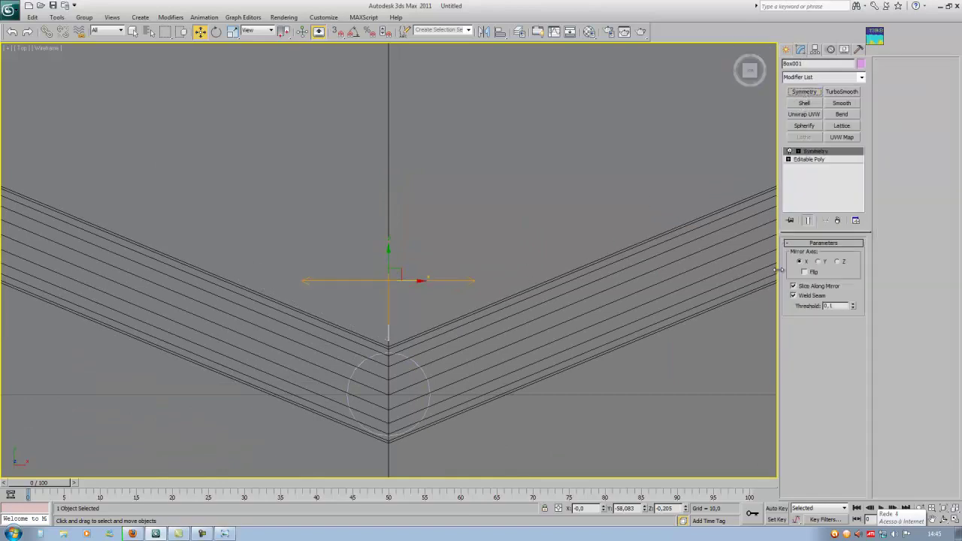
pyautogui.click(804, 273)
pyautogui.moveTo(432, 300); pyautogui.dragTo(430, 242, button='middle')
pyautogui.click(798, 152)
pyautogui.click(811, 159)
pyautogui.moveTo(412, 240); pyautogui.dragTo(411, 240)
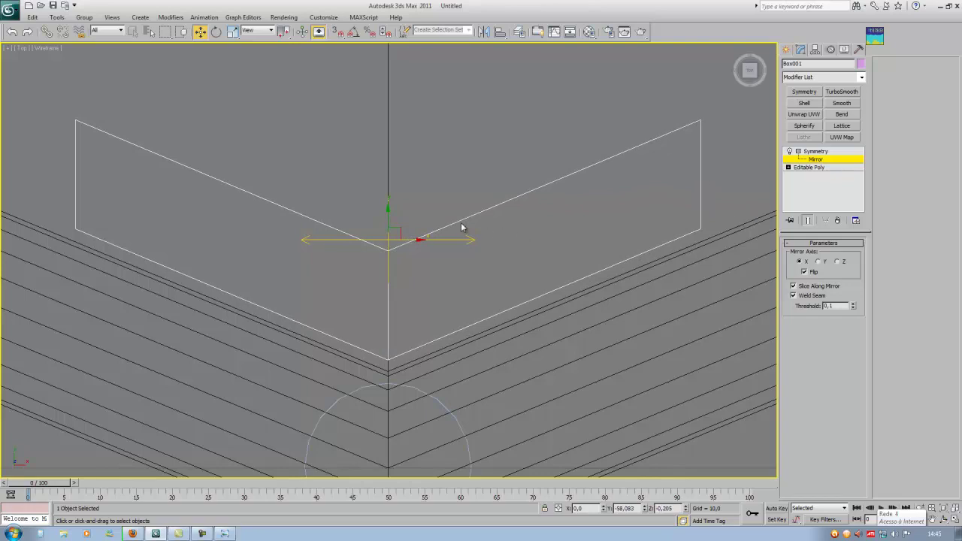
# Convert the mirrored V-shaped box to an Editable Poly, collapsing the Symmetry modifier
pyautogui.rightClick(460, 223)
pyautogui.moveTo(484, 311)
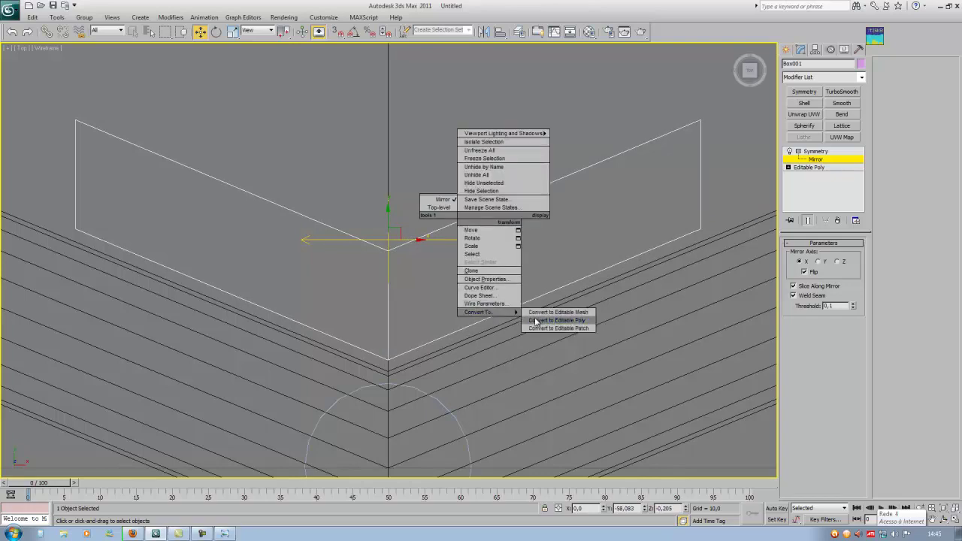
pyautogui.click(536, 320)
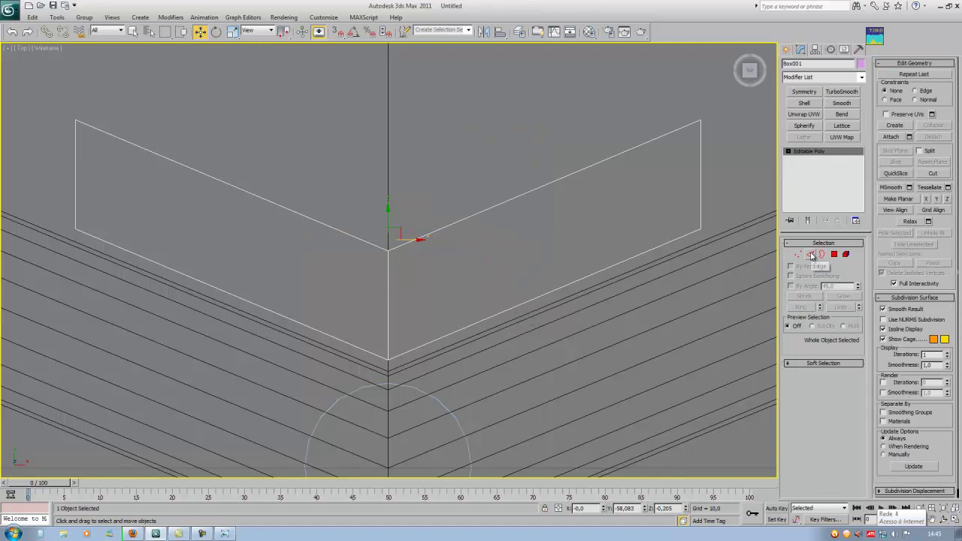
# Weld the four vertices on the centre seam of the V-shaped pad with a threshold of 0.107
pyautogui.click(810, 253)
pyautogui.keyDown('alt'); pyautogui.moveTo(600, 315); pyautogui.dragTo(379, 267, button='middle'); pyautogui.keyUp('alt')
pyautogui.press('1')
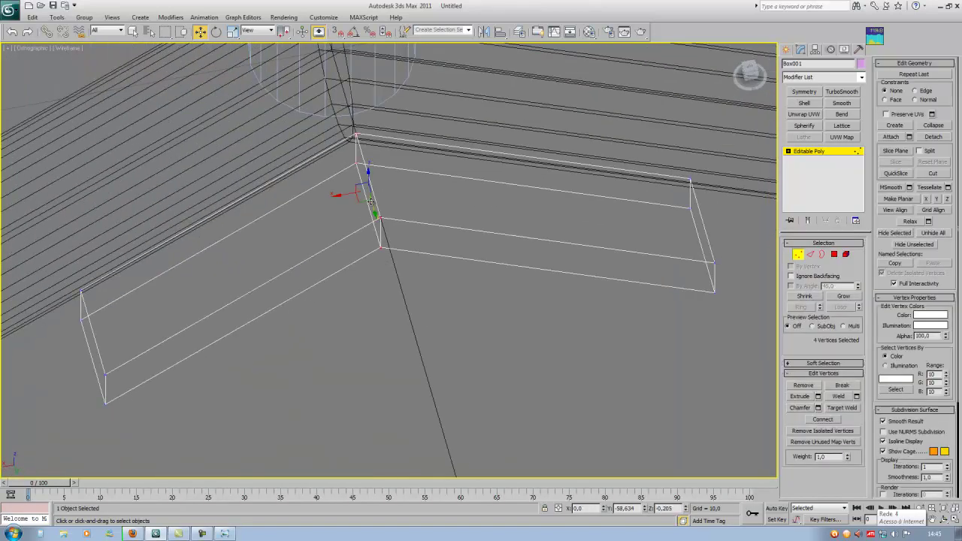
pyautogui.moveTo(382, 211); pyautogui.dragTo(396, 264, button='middle')
pyautogui.scroll(3, 397, 264)
pyautogui.moveTo(457, 358); pyautogui.dragTo(296, 124)
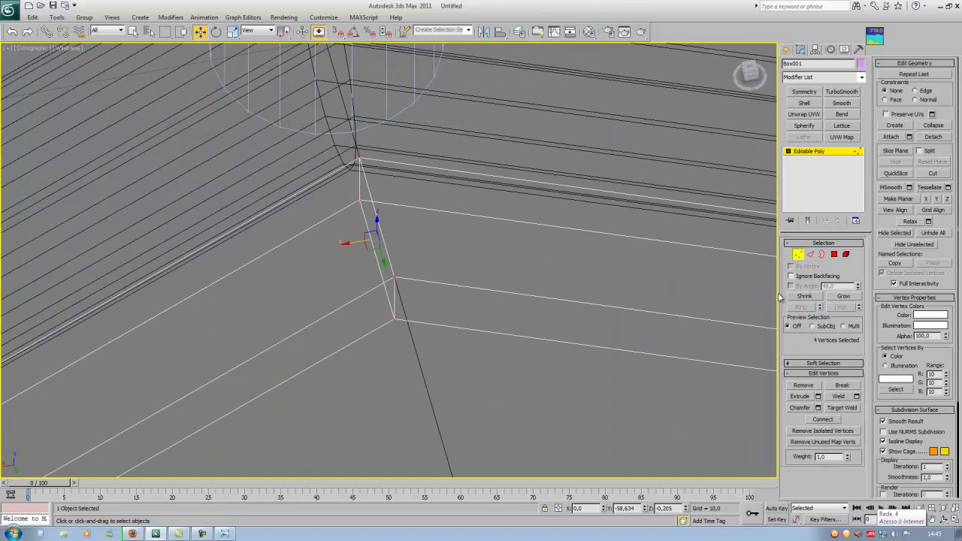
pyautogui.click(856, 396)
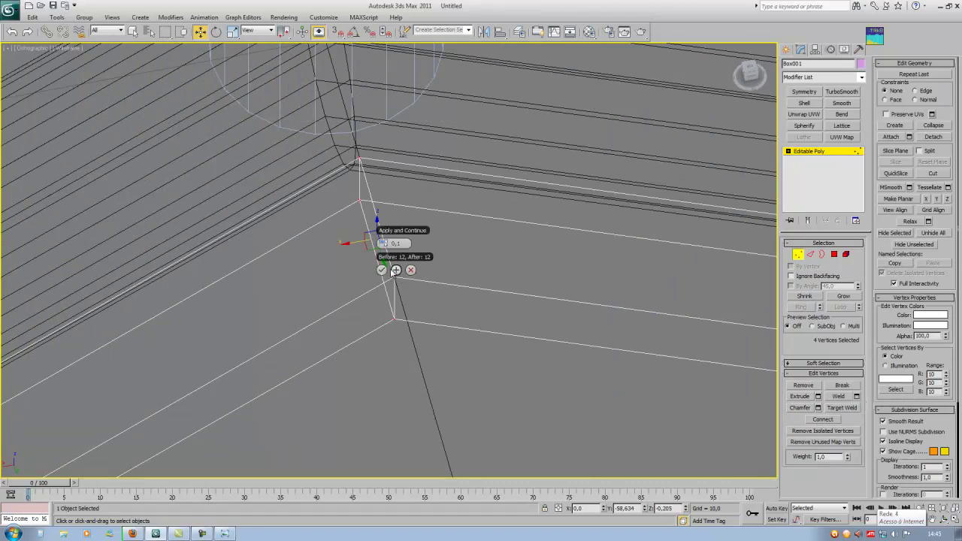
pyautogui.moveTo(385, 246); pyautogui.dragTo(385, 242)
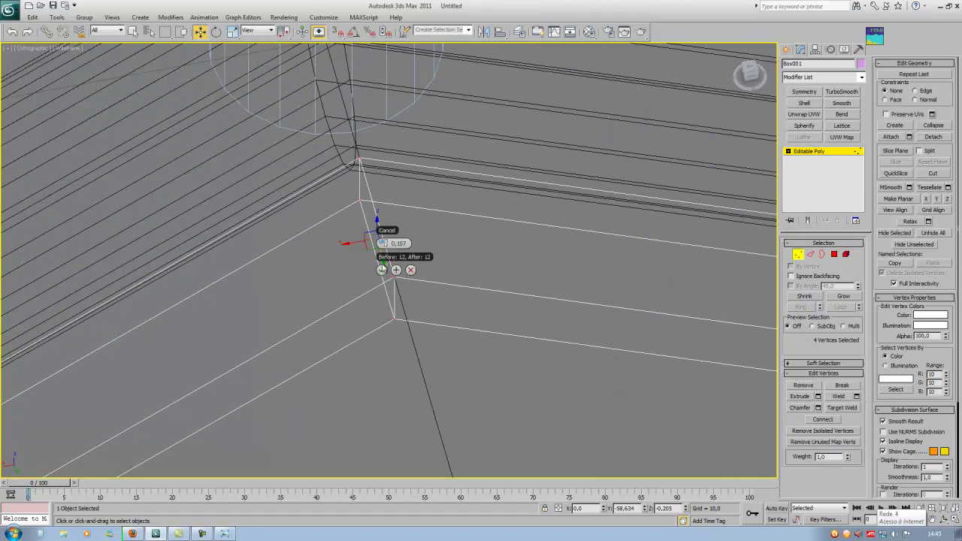
pyautogui.click(382, 270)
# Test the welded seam by moving one of its corner vertices, and undo the move
pyautogui.click(356, 313)
pyautogui.click(395, 278)
pyautogui.moveTo(393, 263)
pyautogui.mouseDown()
pyautogui.moveTo(400, 242)
pyautogui.moveTo(406, 259)
pyautogui.mouseUp()
pyautogui.hotkey('ctrl', 'z')
# Display the scene shaded with edged faces and raise the V-shaped pad to a Z of about 0.94, onto the lower ring
pyautogui.scroll(-5, 422, 291)
pyautogui.keyDown('alt'); pyautogui.moveTo(422, 290); pyautogui.dragTo(397, 287, button='middle'); pyautogui.keyUp('alt')
pyautogui.press('F3')
pyautogui.scroll(-5, 432, 316)
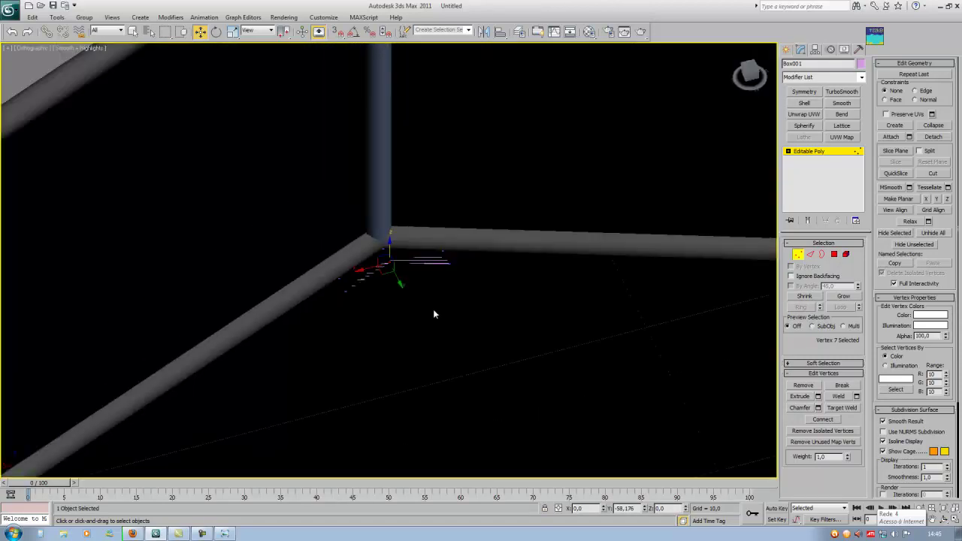
pyautogui.keyDown('alt'); pyautogui.moveTo(432, 316); pyautogui.dragTo(425, 272, button='middle'); pyautogui.keyUp('alt')
pyautogui.click(808, 255)
pyautogui.keyDown('alt'); pyautogui.moveTo(543, 279); pyautogui.dragTo(506, 330, button='middle'); pyautogui.keyUp('alt')
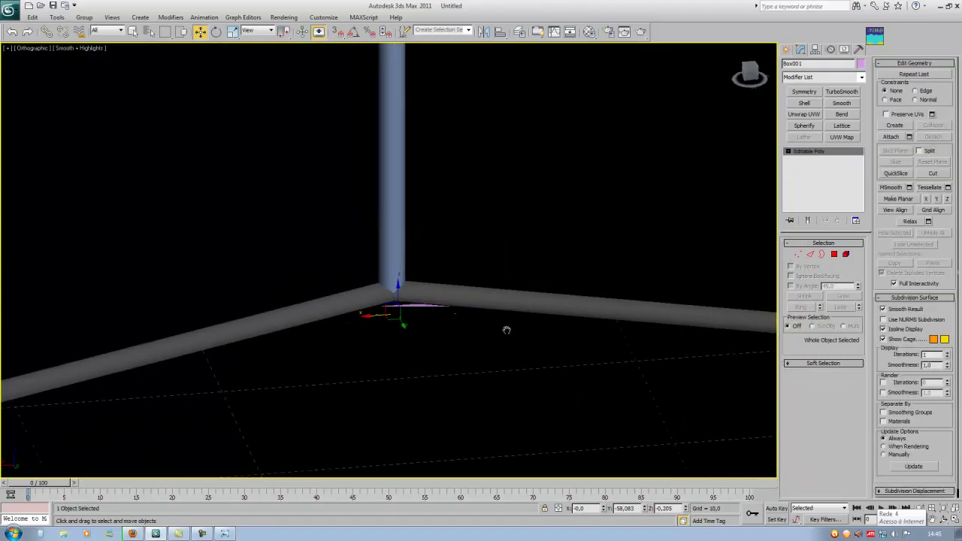
pyautogui.press('F4')
pyautogui.scroll(2, 490, 299)
pyautogui.moveTo(401, 247); pyautogui.dragTo(402, 217)
pyautogui.moveTo(419, 227); pyautogui.dragTo(439, 288, button='middle')
pyautogui.scroll(-5, 434, 271)
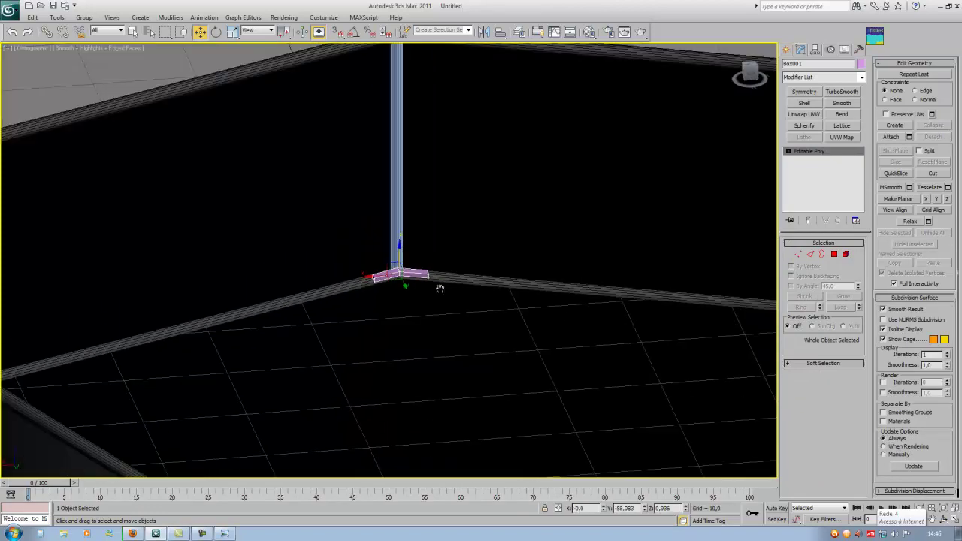
# Isolate the mat, the upper and lower padded rings, the corner post and the V-shaped pad from the rest of the scene
pyautogui.click(447, 338)
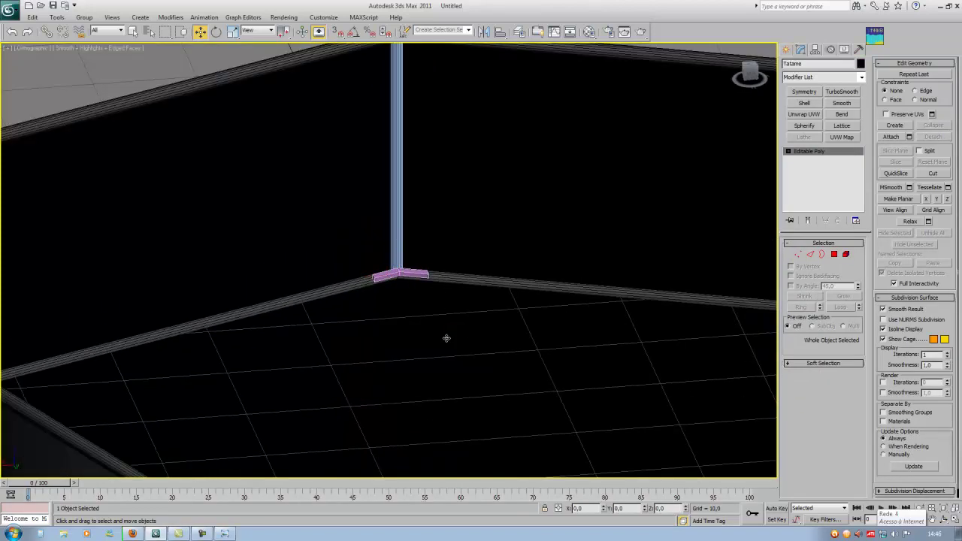
pyautogui.press('F4')
pyautogui.press('F4')
pyautogui.keyDown('ctrl'); pyautogui.click(308, 156); pyautogui.keyUp('ctrl')
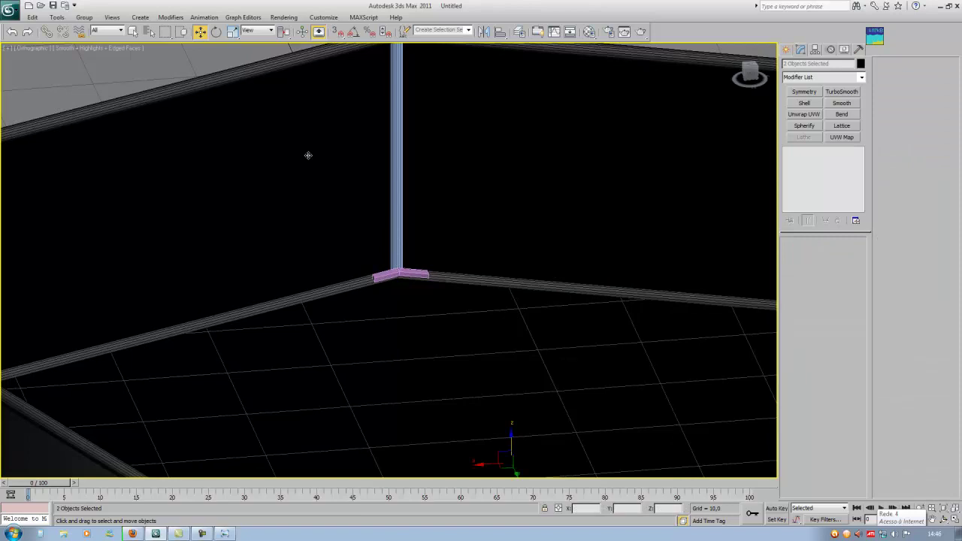
pyautogui.keyDown('ctrl'); pyautogui.click(297, 58); pyautogui.keyUp('ctrl')
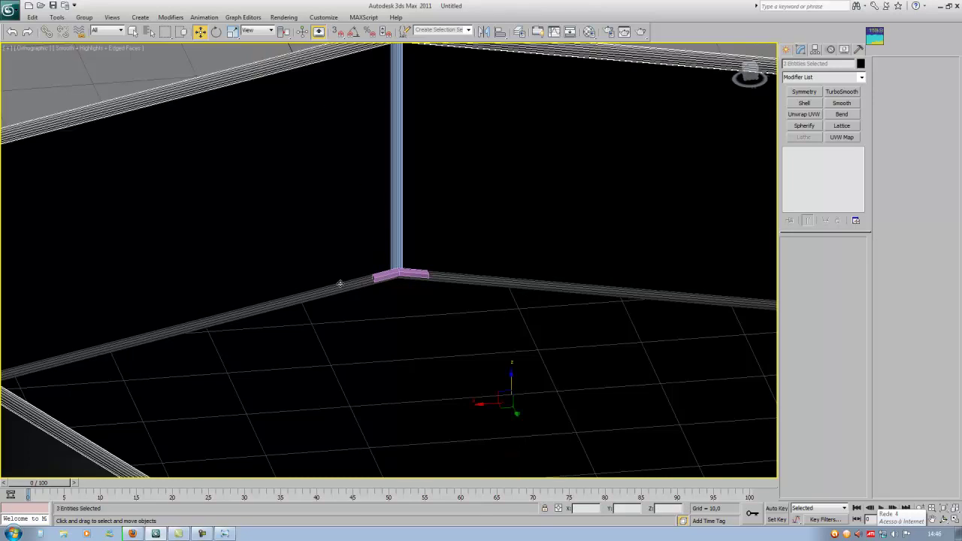
pyautogui.keyDown('ctrl'); pyautogui.click(326, 316); pyautogui.keyUp('ctrl')
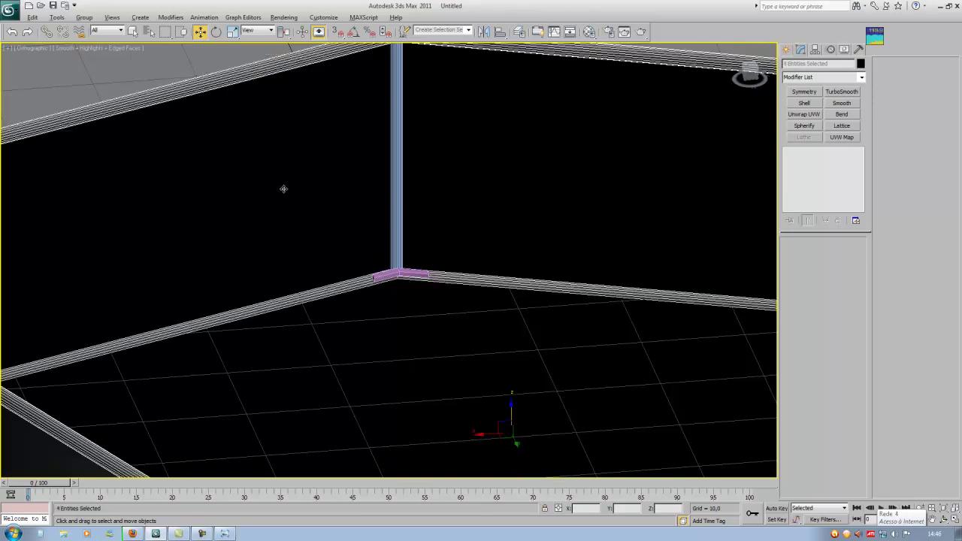
pyautogui.hotkey('alt', 'q')
pyautogui.moveTo(424, 284)
pyautogui.keyDown('alt'); pyautogui.mouseDown(button='middle')
pyautogui.moveTo(410, 266)
pyautogui.moveTo(432, 268)
pyautogui.mouseUp(button='middle'); pyautogui.keyUp('alt')
pyautogui.click(177, 411)
pyautogui.scroll(5, 300, 180)
pyautogui.keyDown('ctrl'); pyautogui.click(331, 297); pyautogui.keyUp('ctrl')
pyautogui.keyDown('ctrl'); pyautogui.click(335, 309); pyautogui.keyUp('ctrl')
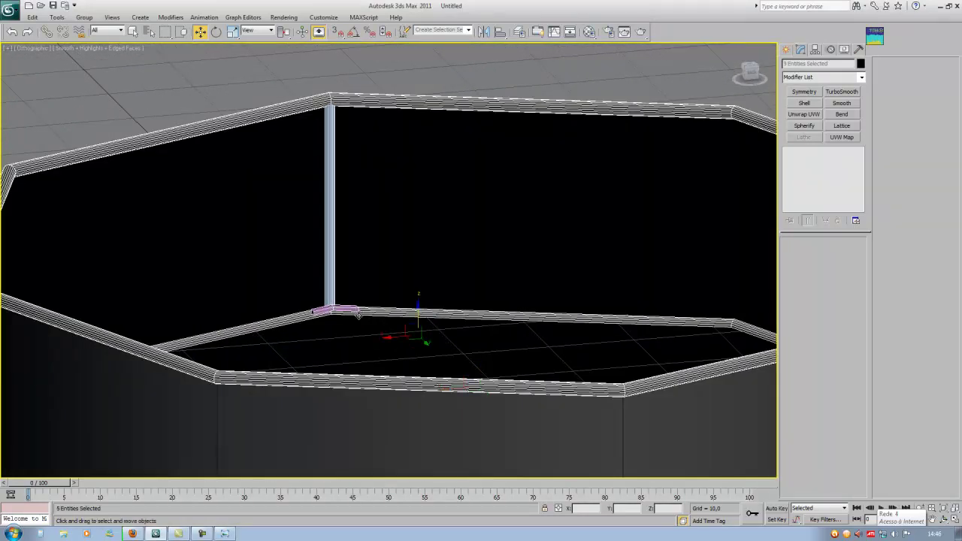
pyautogui.hotkey('alt', 'q')
# Examine from the back, in wireframe and shaded display, how the pad meets the lower ring and the corner post
pyautogui.keyDown('alt'); pyautogui.moveTo(390, 333); pyautogui.dragTo(712, 131, button='middle'); pyautogui.keyUp('alt')
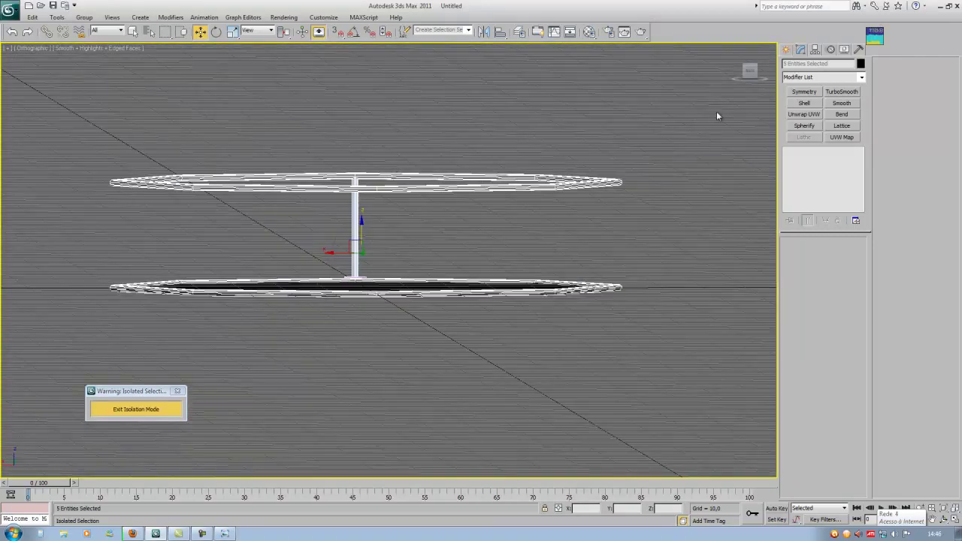
pyautogui.click(748, 74)
pyautogui.scroll(8, 387, 266)
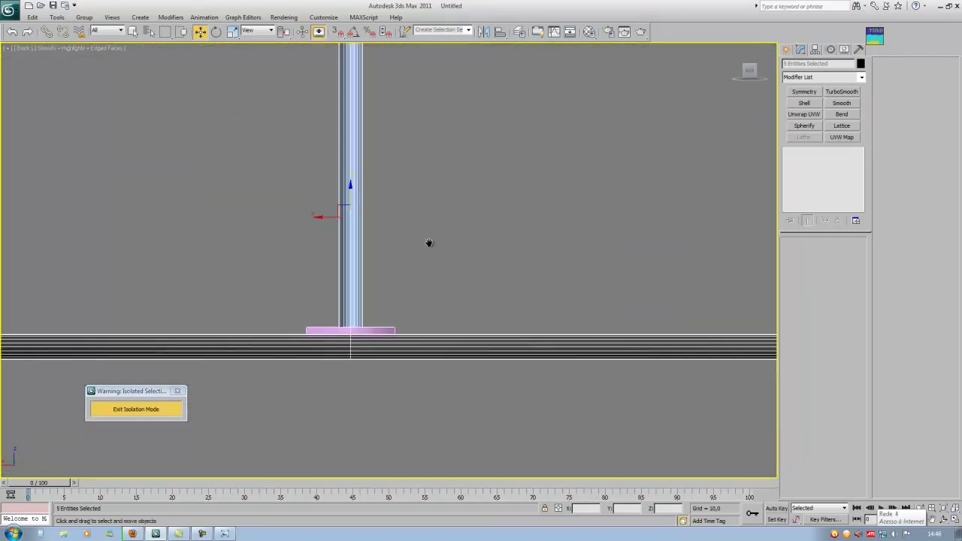
pyautogui.press('F3')
pyautogui.scroll(3, 444, 260)
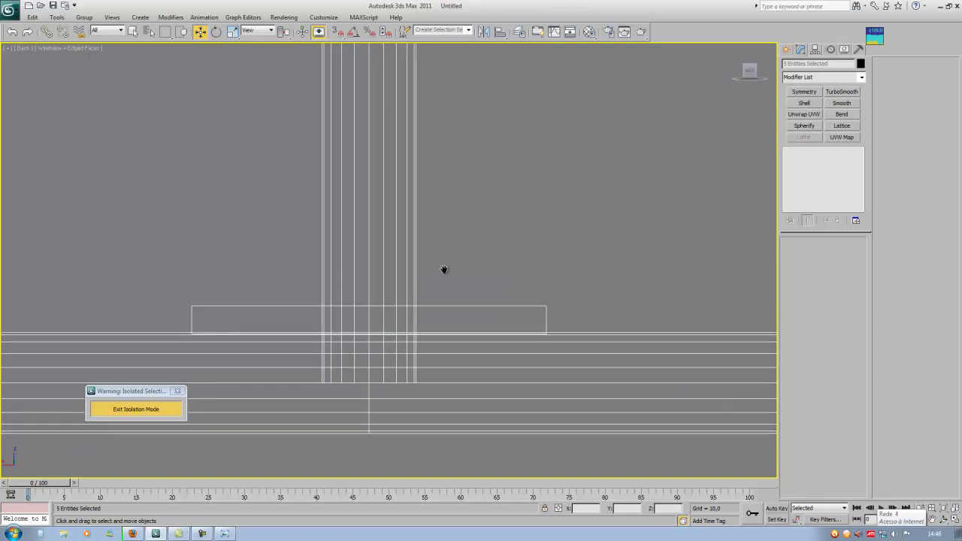
pyautogui.press('F3')
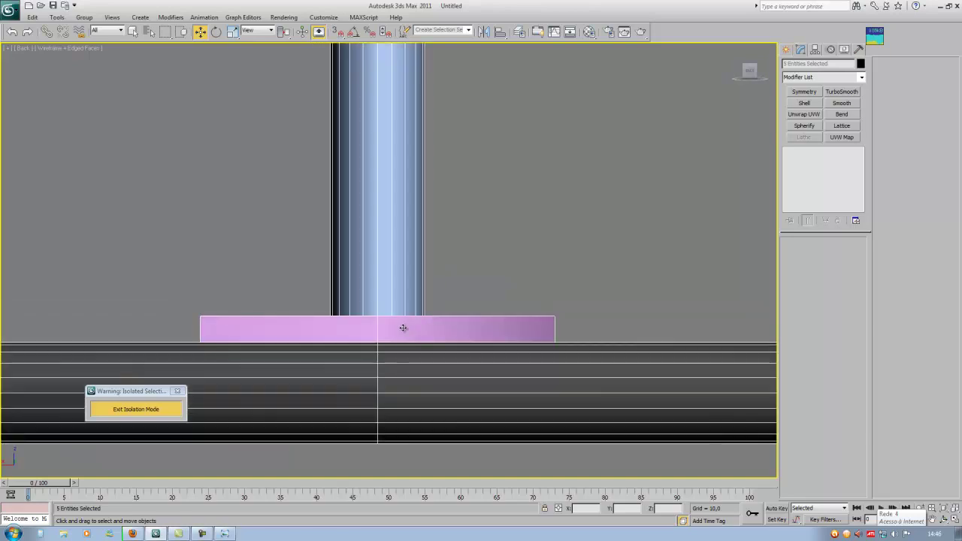
pyautogui.keyDown('alt'); pyautogui.moveTo(409, 329); pyautogui.dragTo(410, 333, button='middle'); pyautogui.keyUp('alt')
pyautogui.moveTo(330, 304); pyautogui.dragTo(579, 383, button='middle')
pyautogui.scroll(2, 485, 317)
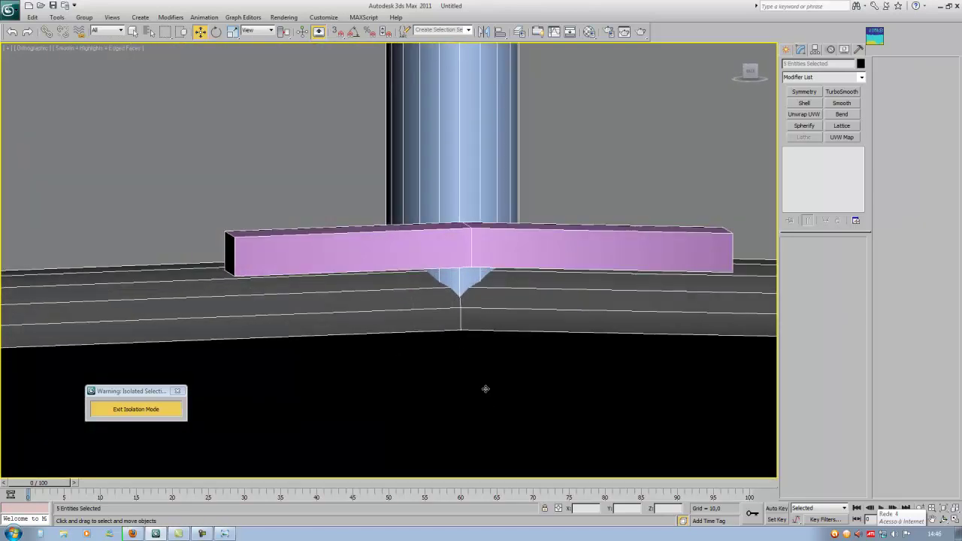
# Flip the normal of the mat's polygon
pyautogui.click(447, 393)
pyautogui.click(836, 253)
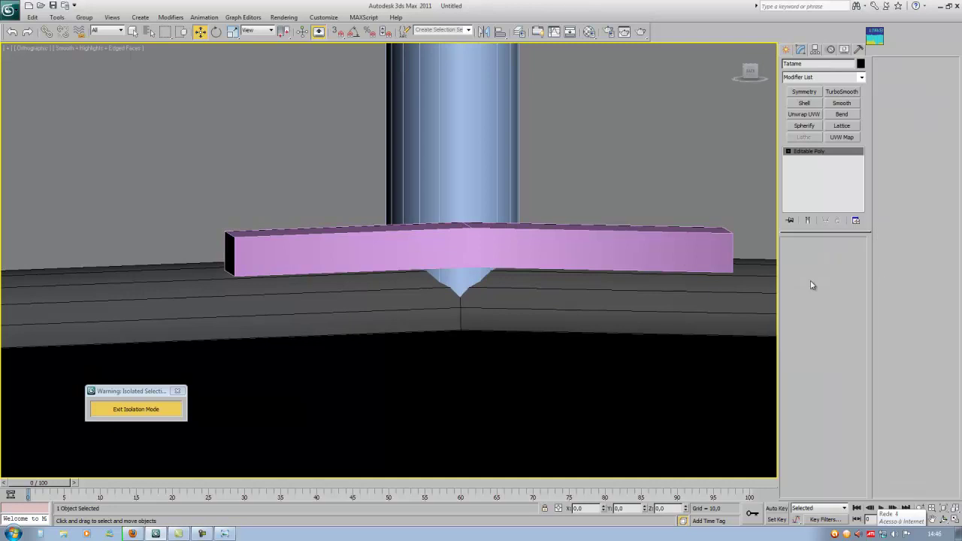
pyautogui.click(647, 381)
pyautogui.click(840, 420)
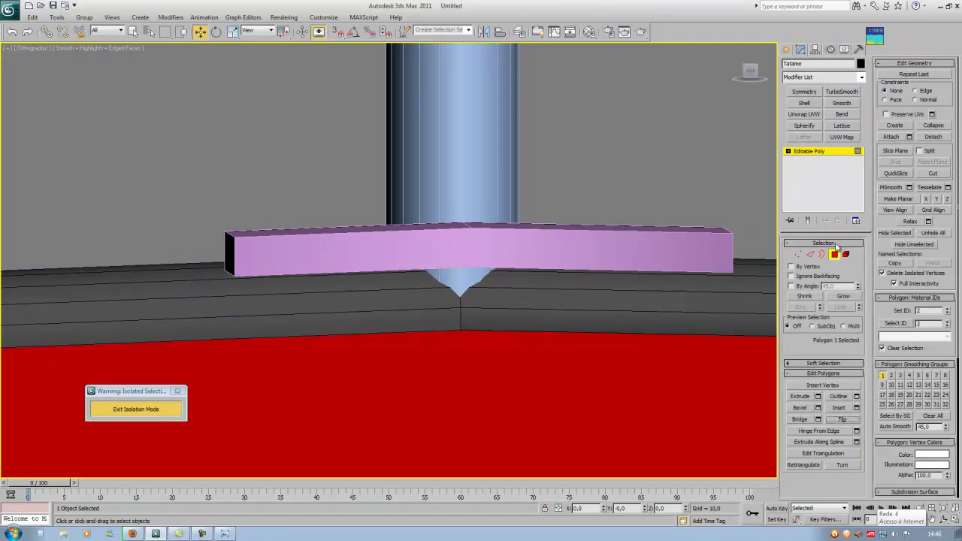
pyautogui.click(834, 254)
# Hide the lower padded ring in front of the base of the corner post
pyautogui.scroll(-5, 570, 408)
pyautogui.keyDown('alt'); pyautogui.moveTo(558, 402); pyautogui.dragTo(501, 251, button='middle'); pyautogui.keyUp('alt')
pyautogui.scroll(-5, 466, 250)
pyautogui.keyDown('alt'); pyautogui.moveTo(410, 236); pyautogui.dragTo(444, 318, button='middle'); pyautogui.keyUp('alt')
pyautogui.scroll(5, 388, 226)
pyautogui.moveTo(529, 254); pyautogui.dragTo(441, 275, button='middle')
pyautogui.scroll(6, 509, 334)
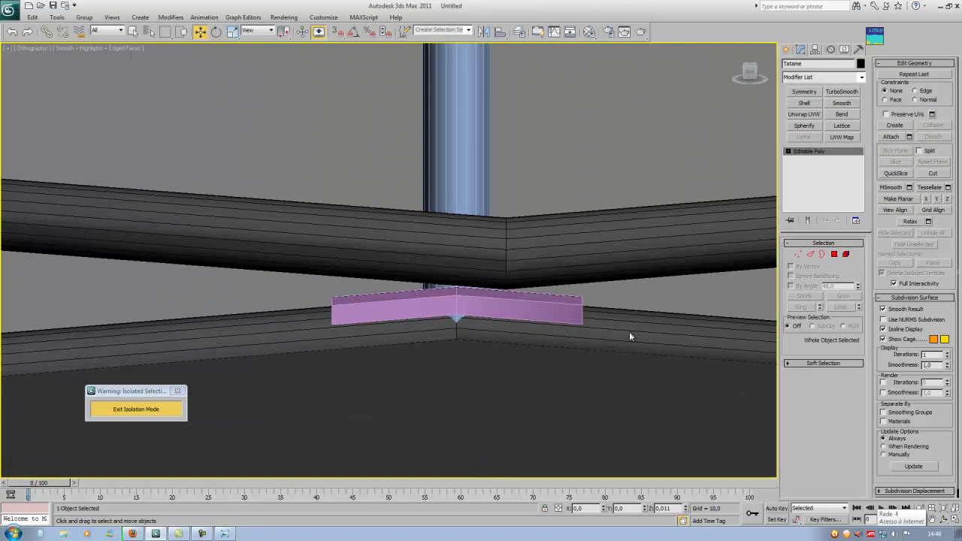
pyautogui.click(701, 299)
pyautogui.click(716, 351)
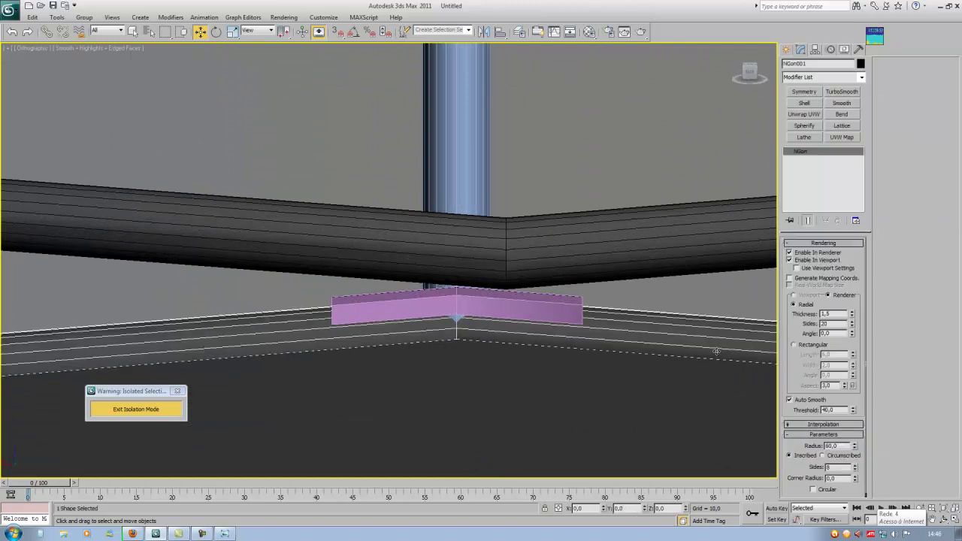
pyautogui.rightClick(709, 344)
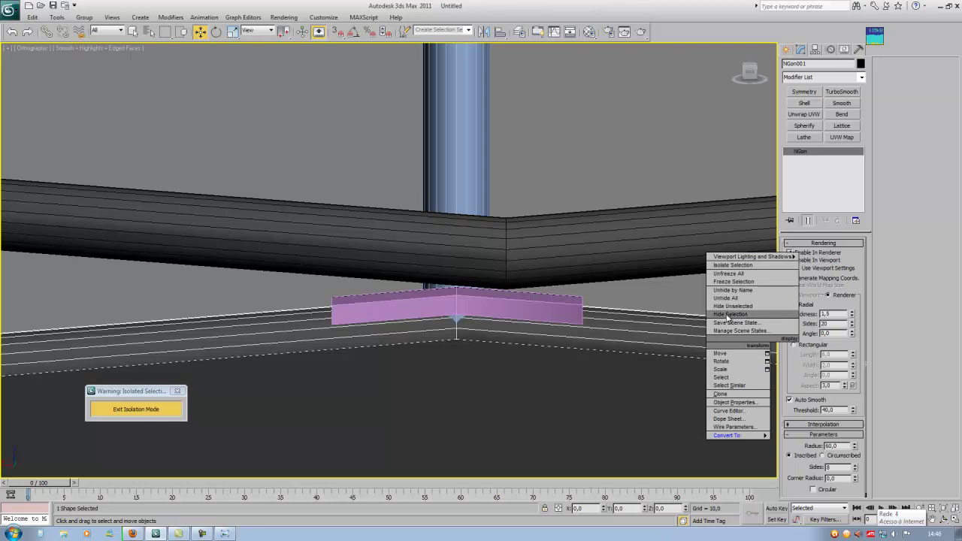
pyautogui.click(727, 315)
# Lower the V-shaped pad in the back view to a Z of about 0.6, just above the mat, undoing a further downward move
pyautogui.click(751, 82)
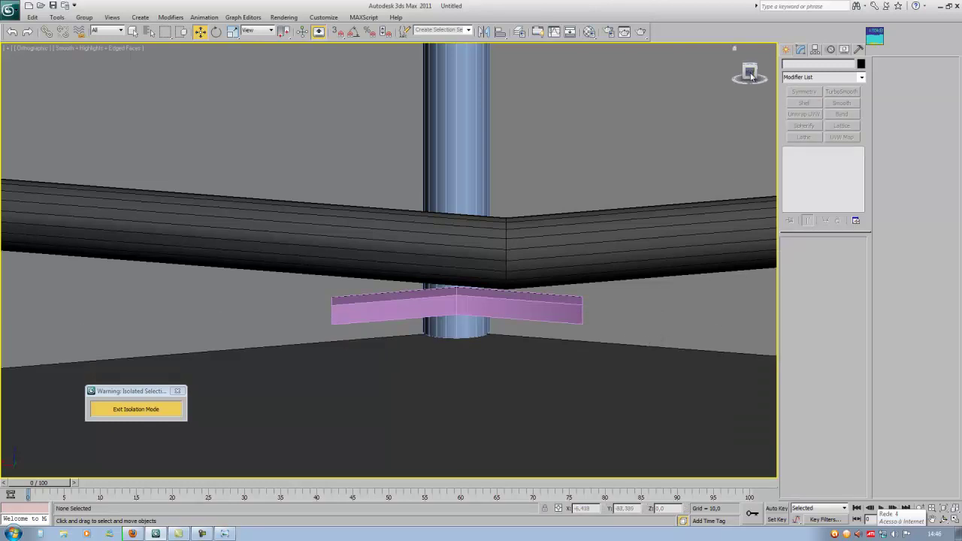
pyautogui.press('z')
pyautogui.scroll(4, 487, 294)
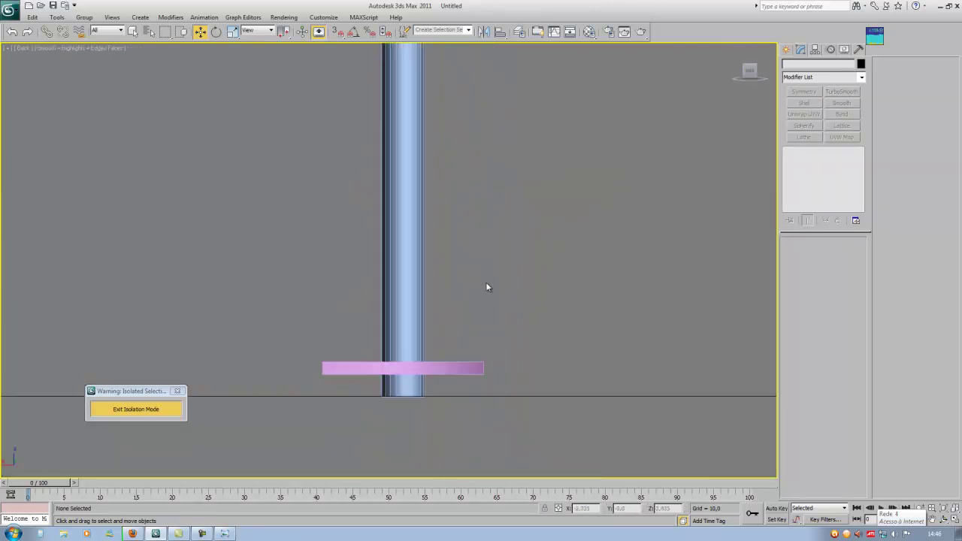
pyautogui.scroll(3, 464, 313)
pyautogui.click(461, 294)
pyautogui.moveTo(445, 269); pyautogui.dragTo(448, 310)
pyautogui.scroll(-4, 451, 244)
pyautogui.moveTo(451, 245); pyautogui.dragTo(468, 315, button='middle')
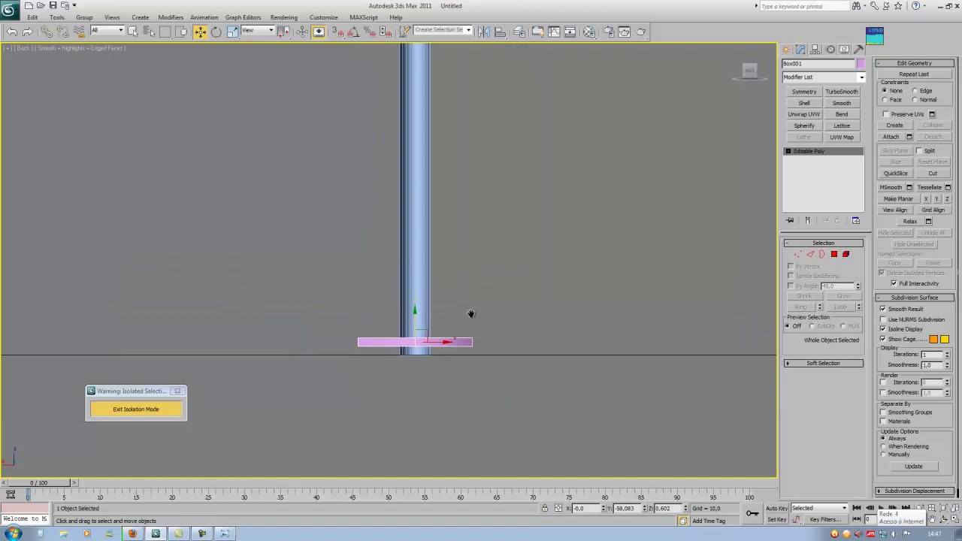
pyautogui.moveTo(419, 318); pyautogui.dragTo(422, 329)
pyautogui.hotkey('ctrl', 'z')
# Raise the pad's six top vertices to a Z of about 23.86, so the pad reaches just below the upper ring
pyautogui.scroll(5, 467, 279)
pyautogui.press('1')
pyautogui.moveTo(625, 259); pyautogui.dragTo(246, 325)
pyautogui.scroll(-5, 517, 147)
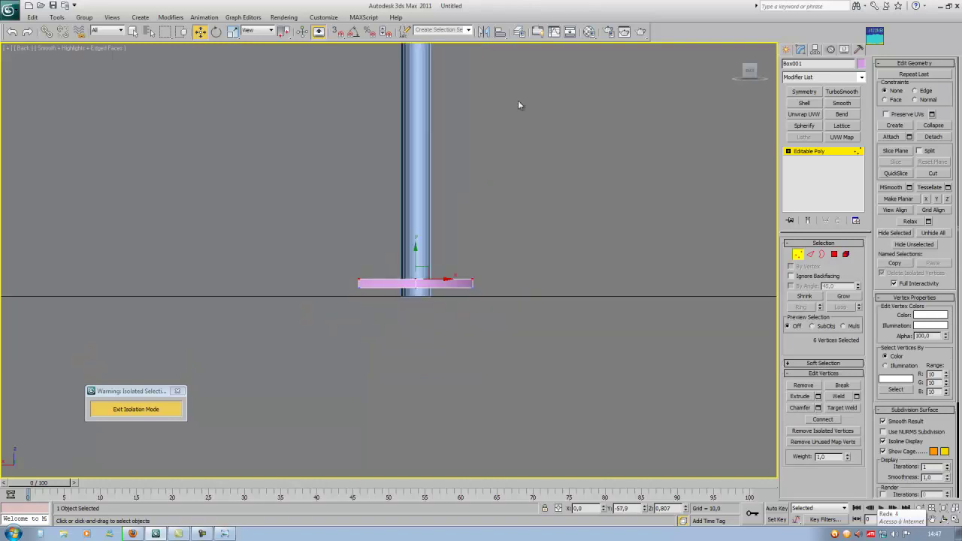
pyautogui.moveTo(403, 318); pyautogui.dragTo(403, 69)
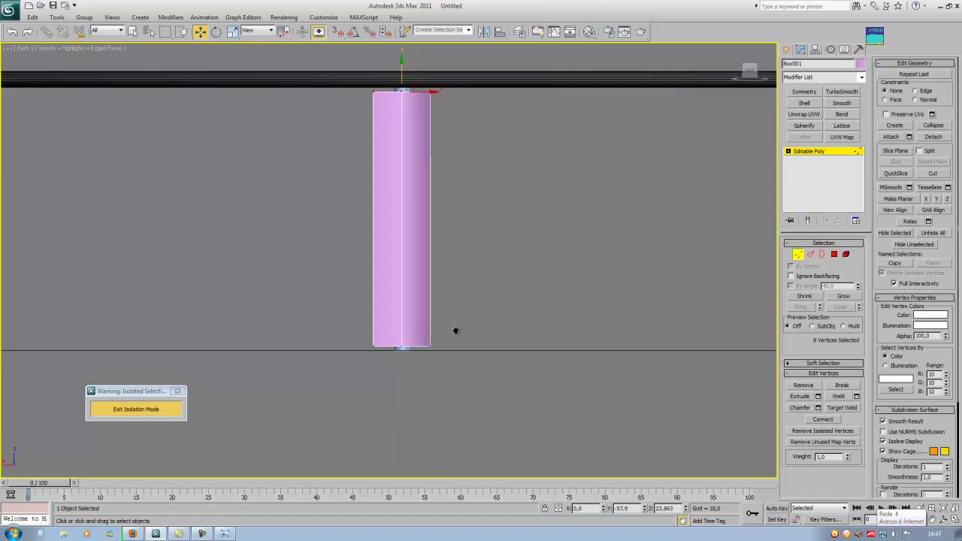
pyautogui.scroll(2, 457, 367)
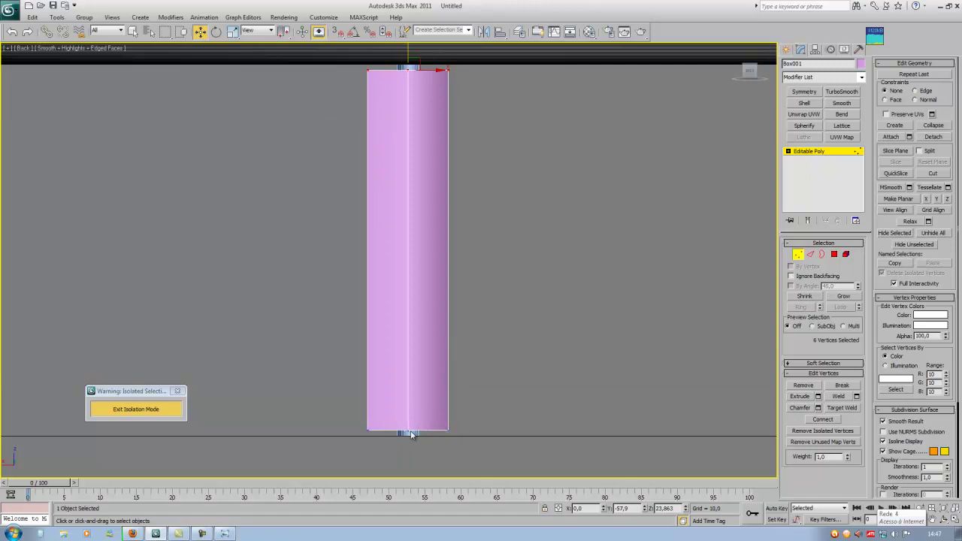
pyautogui.keyDown('alt'); pyautogui.moveTo(425, 409); pyautogui.dragTo(408, 307, button='middle'); pyautogui.keyUp('alt')
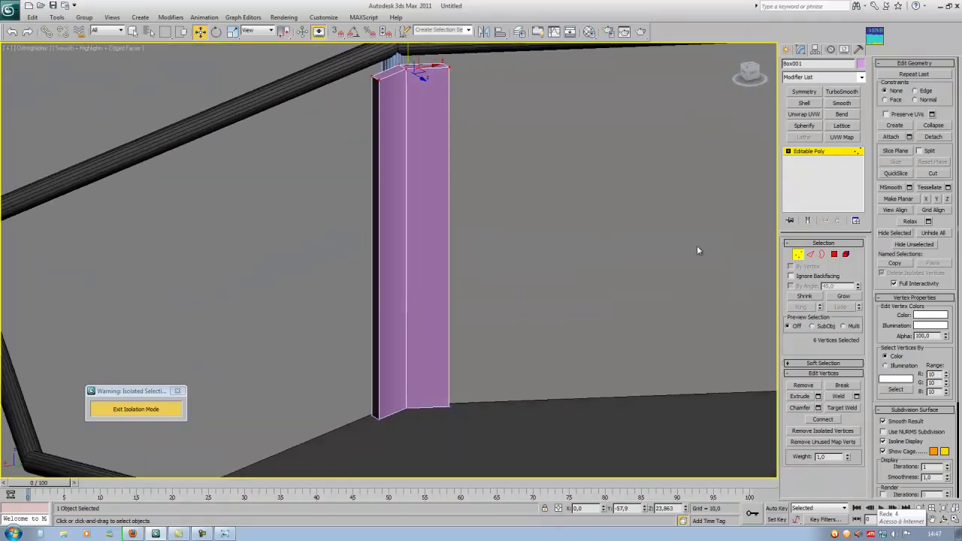
pyautogui.click(799, 254)
pyautogui.keyDown('alt'); pyautogui.moveTo(543, 268); pyautogui.dragTo(537, 260, button='middle'); pyautogui.keyUp('alt')
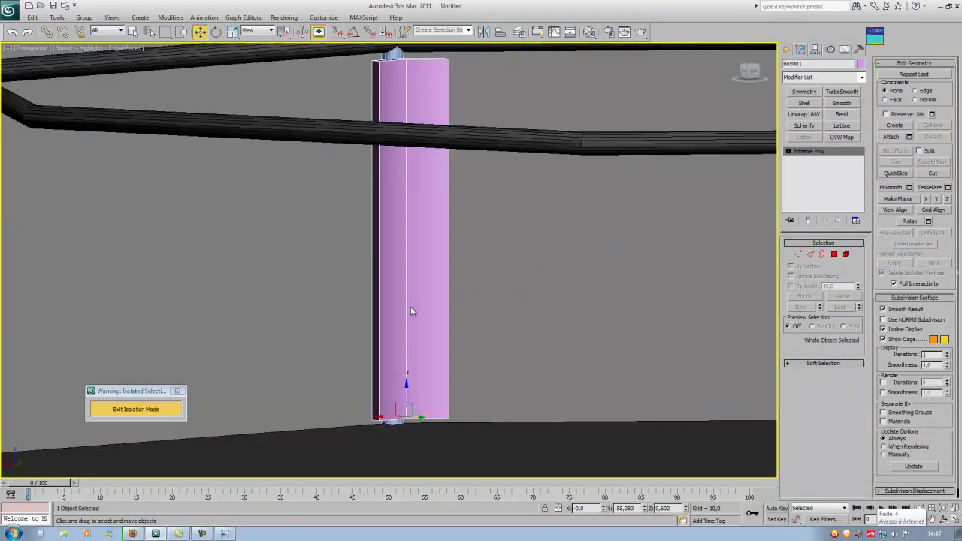
# Exit isolation mode and unhide all objects to bring back the walls and the lower ring
pyautogui.click(178, 407)
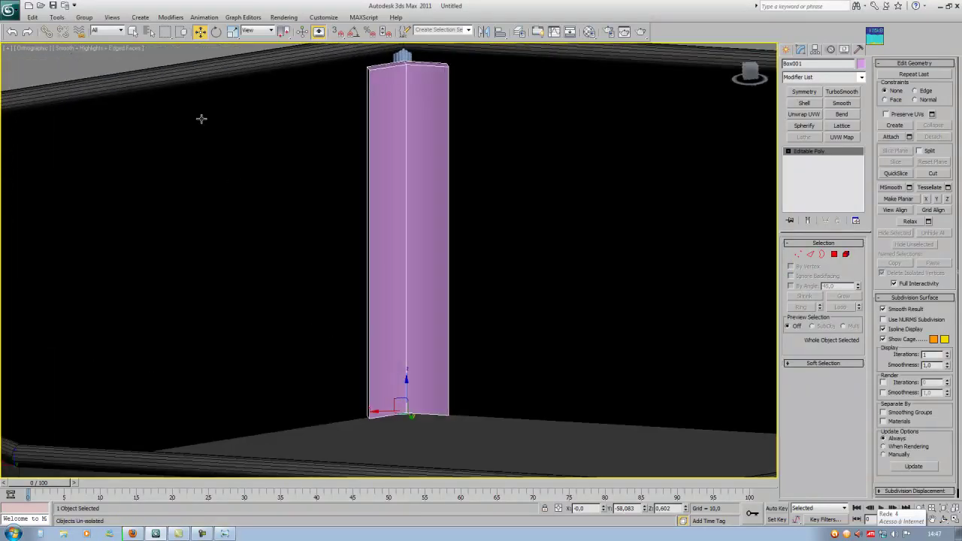
pyautogui.rightClick(195, 65)
pyautogui.click(230, 81)
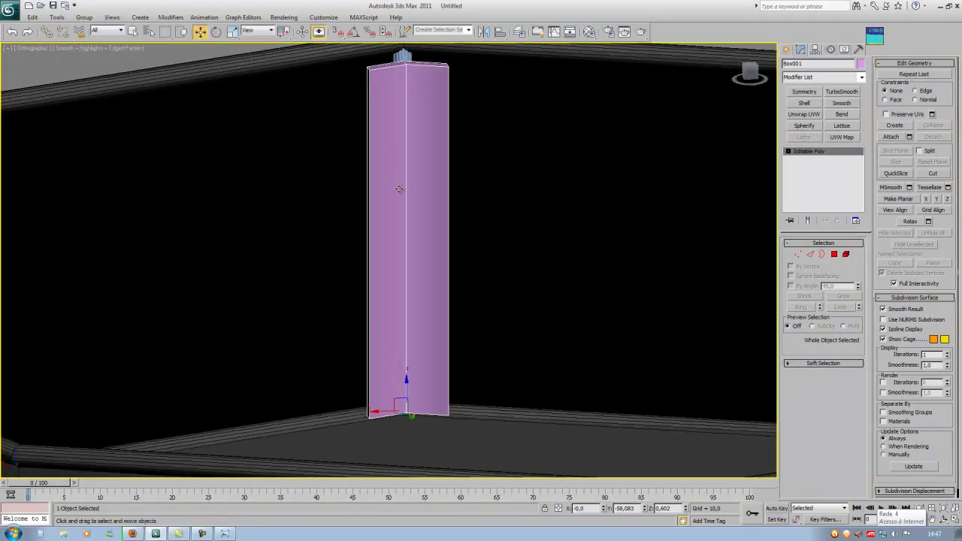
# Adjust the height of the pad's six bottom vertices to a Z of about 0.5, within the lower ring
pyautogui.keyDown('alt'); pyautogui.moveTo(481, 413); pyautogui.dragTo(443, 267, button='middle'); pyautogui.keyUp('alt')
pyautogui.scroll(4, 455, 425)
pyautogui.click(798, 256)
pyautogui.moveTo(586, 247); pyautogui.dragTo(317, 424)
pyautogui.moveTo(318, 425)
pyautogui.keyDown('alt'); pyautogui.mouseDown(button='middle')
pyautogui.moveTo(359, 400)
pyautogui.moveTo(377, 410)
pyautogui.moveTo(384, 350)
pyautogui.moveTo(394, 347)
pyautogui.mouseUp(button='middle'); pyautogui.keyUp('alt')
pyautogui.press('F3')
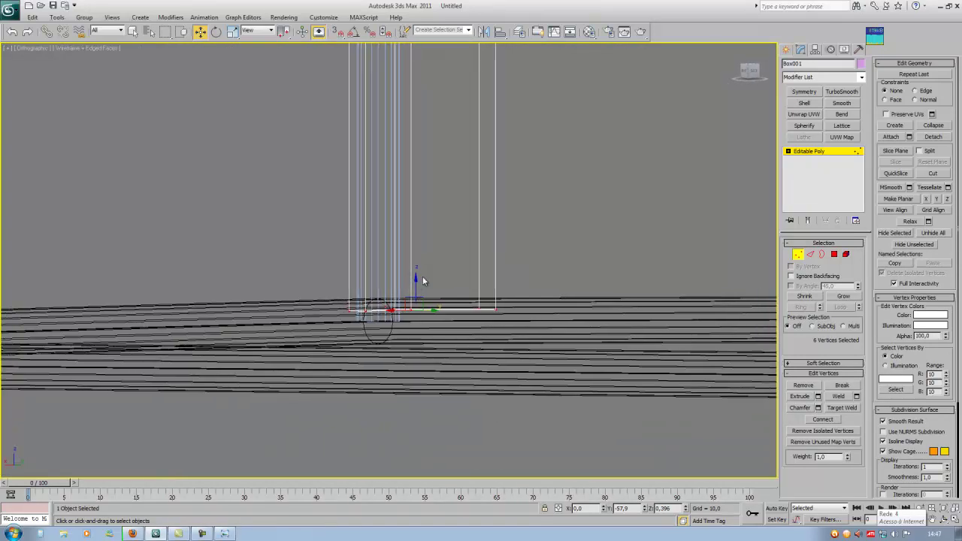
pyautogui.click(797, 254)
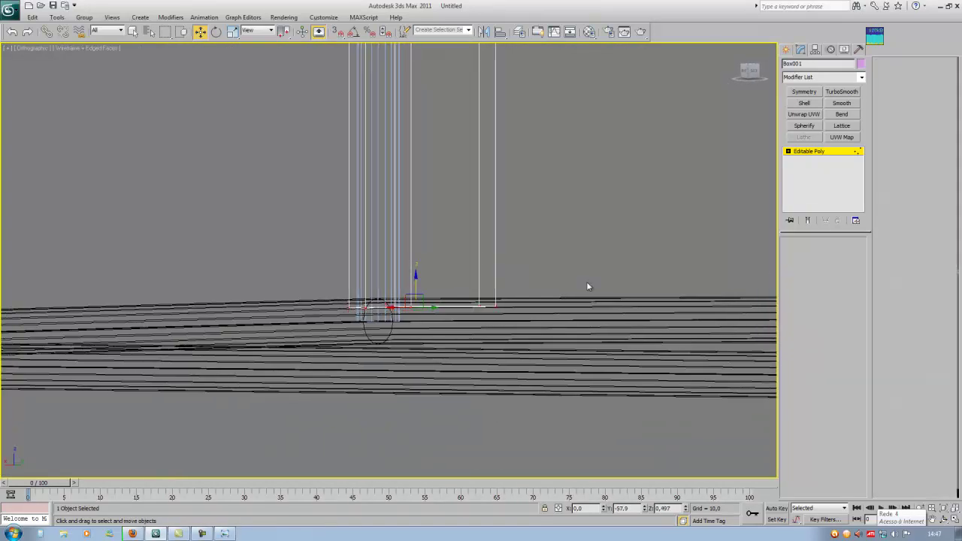
pyautogui.press('F3')
# Examine the full-height pad in its corner between the lower and upper rings
pyautogui.moveTo(513, 195)
pyautogui.keyDown('alt'); pyautogui.mouseDown(button='middle')
pyautogui.moveTo(470, 315)
pyautogui.moveTo(442, 290)
pyautogui.moveTo(470, 251)
pyautogui.moveTo(464, 302)
pyautogui.moveTo(453, 295)
pyautogui.mouseUp(button='middle'); pyautogui.keyUp('alt')
pyautogui.scroll(-4, 444, 284)
pyautogui.scroll(8, 446, 277)
pyautogui.scroll(-4, 467, 246)
pyautogui.scroll(5, 470, 312)
pyautogui.scroll(-4, 472, 320)
pyautogui.scroll(2, 457, 293)
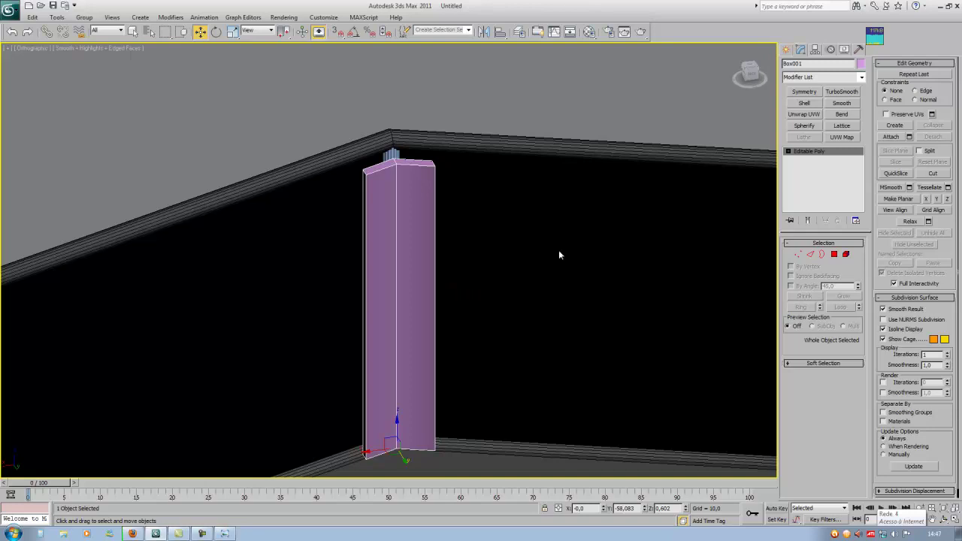
# Apply a TurboSmooth modifier to the corner pad, check the rounding, and switch off its viewport effect
pyautogui.click(810, 254)
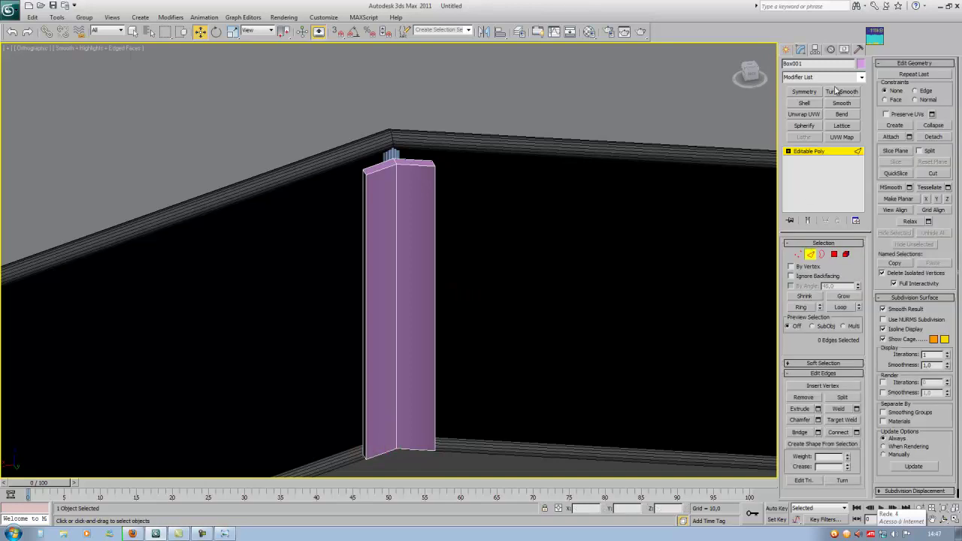
pyautogui.moveTo(509, 318); pyautogui.dragTo(530, 275, button='middle')
pyautogui.scroll(2, 536, 276)
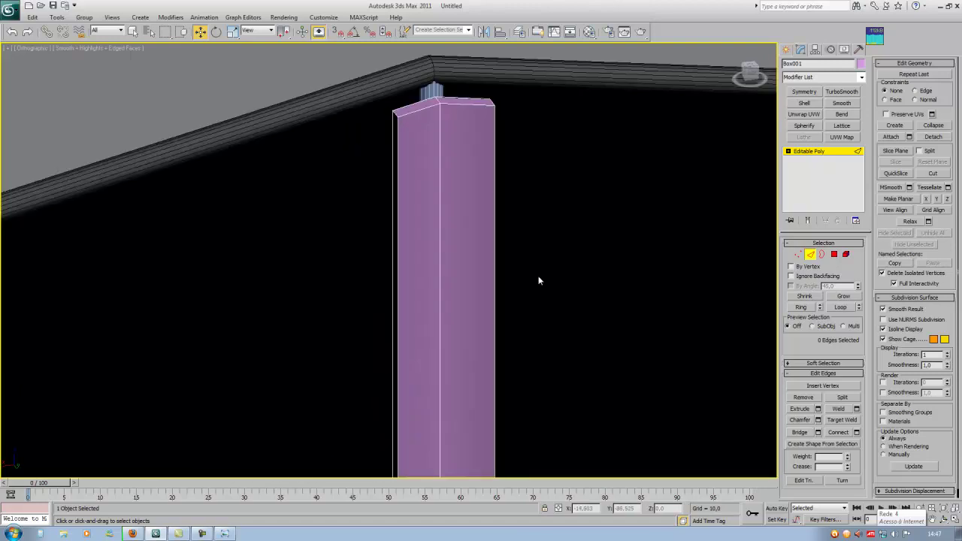
pyautogui.scroll(-3, 558, 287)
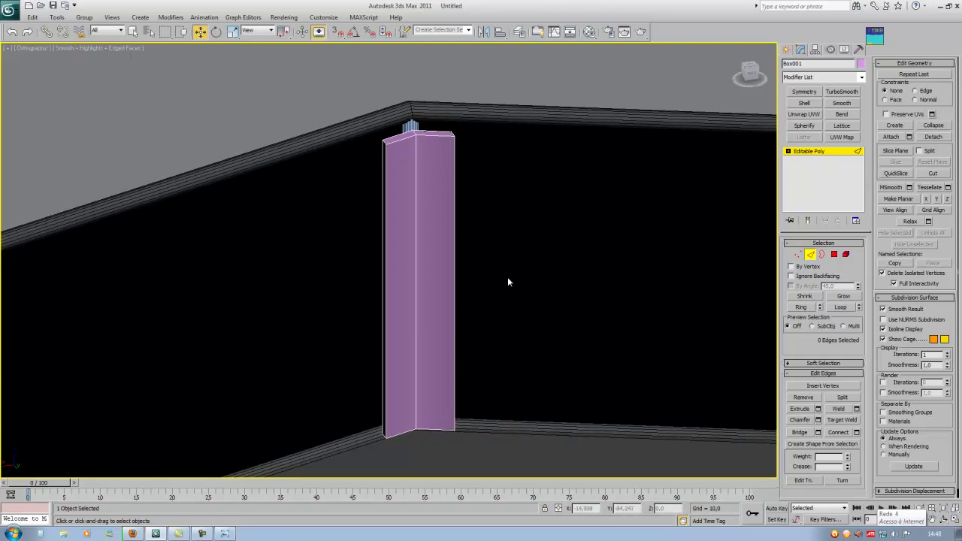
pyautogui.keyDown('alt'); pyautogui.moveTo(507, 278); pyautogui.dragTo(510, 272, button='middle'); pyautogui.keyUp('alt')
pyautogui.click(841, 91)
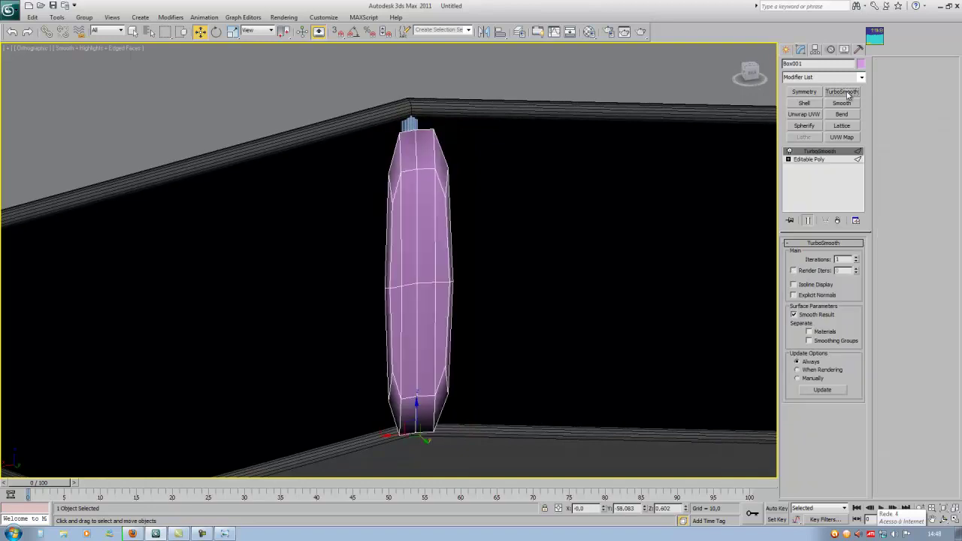
pyautogui.keyDown('alt'); pyautogui.moveTo(456, 178); pyautogui.dragTo(458, 235, button='middle'); pyautogui.keyUp('alt')
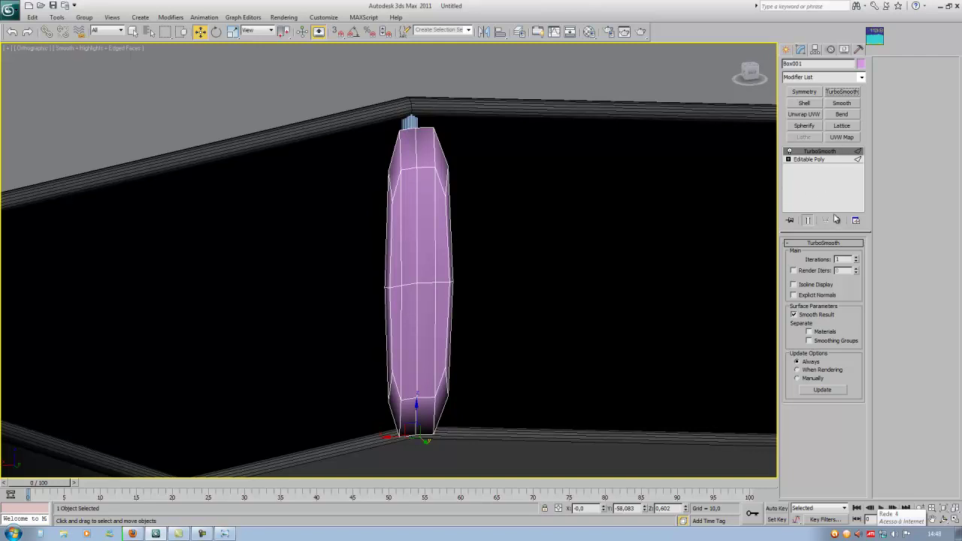
pyautogui.click(789, 152)
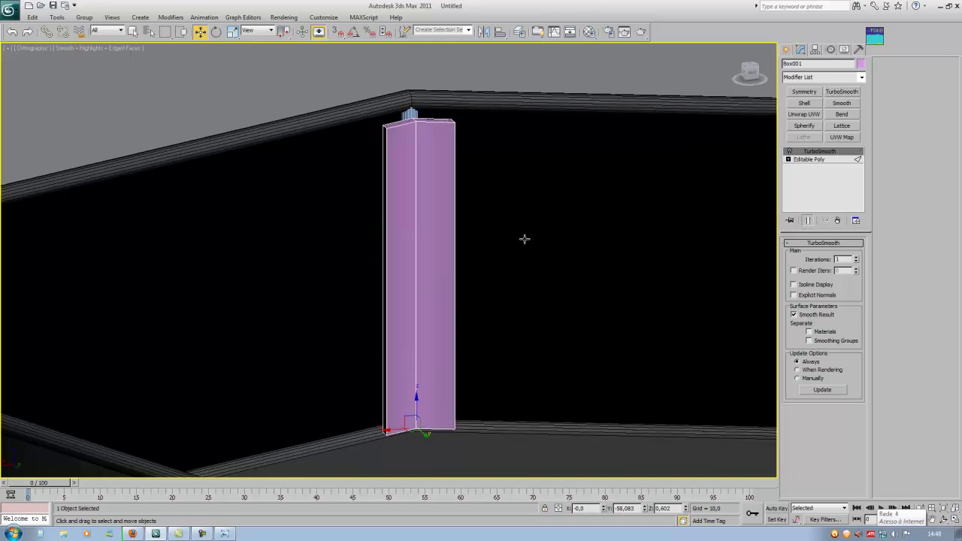
# Connect the pad's six vertical edges with 4 segments and a pinch of 75 to add horizontal loops near both ends
pyautogui.click(808, 160)
pyautogui.moveTo(537, 184); pyautogui.dragTo(311, 271)
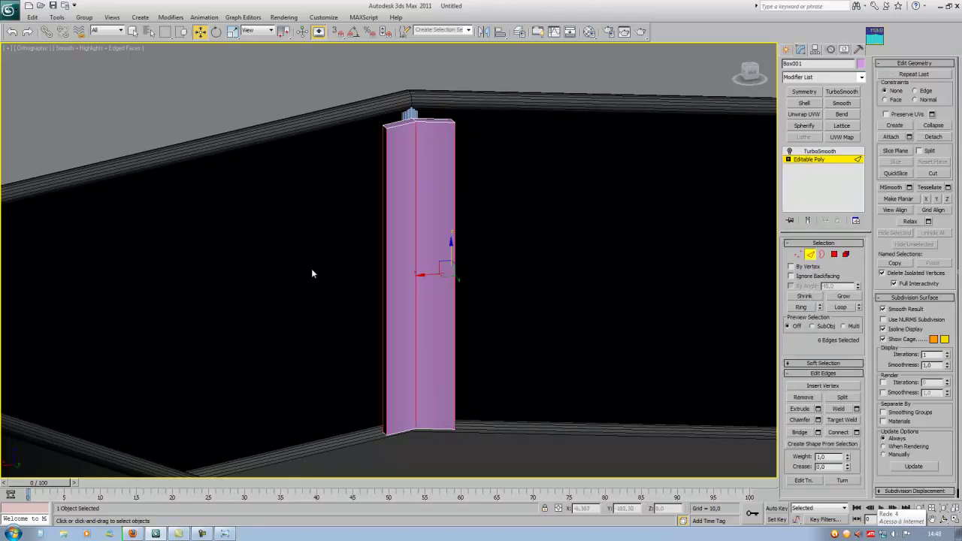
pyautogui.click(855, 432)
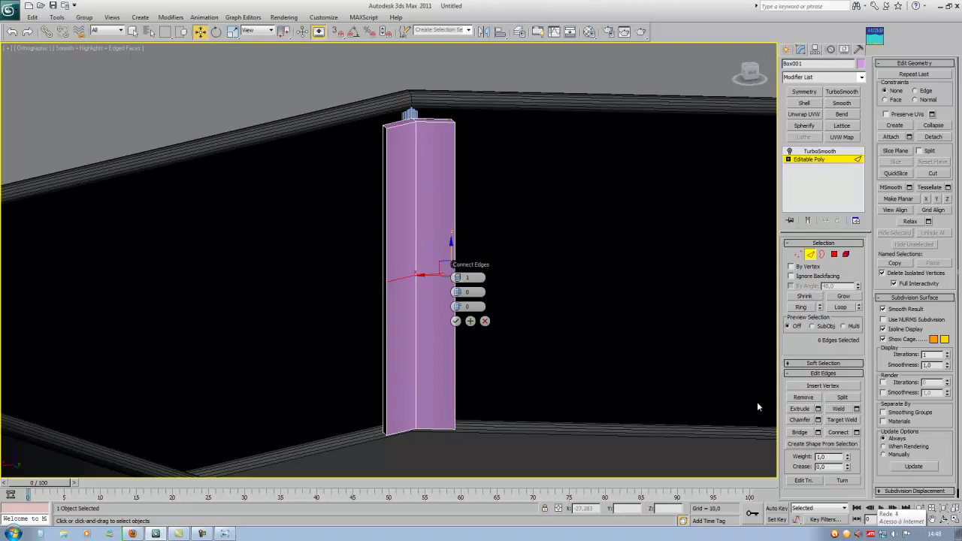
pyautogui.click(462, 278)
pyautogui.click(462, 277)
pyautogui.click(462, 277)
pyautogui.moveTo(459, 292); pyautogui.dragTo(611, 297)
pyautogui.click(455, 320)
# Connect the ring of horizontal edges across one wing of the pad with 2 segments and a pinch of 44
pyautogui.moveTo(433, 263); pyautogui.dragTo(416, 347, button='middle')
pyautogui.keyDown('alt'); pyautogui.moveTo(416, 347); pyautogui.dragTo(399, 350, button='middle'); pyautogui.keyUp('alt')
pyautogui.scroll(2, 397, 270)
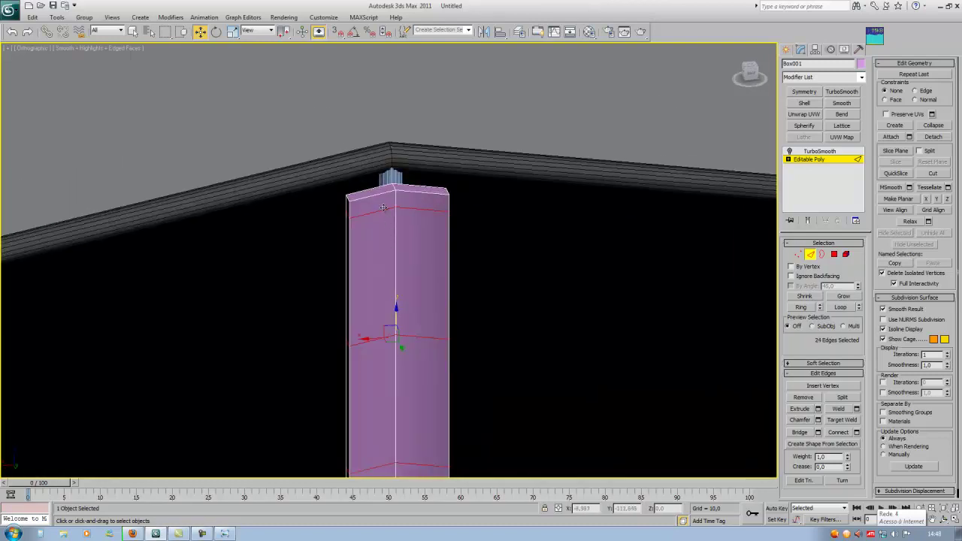
pyautogui.scroll(3, 384, 212)
pyautogui.click(378, 176)
pyautogui.click(801, 307)
pyautogui.click(857, 433)
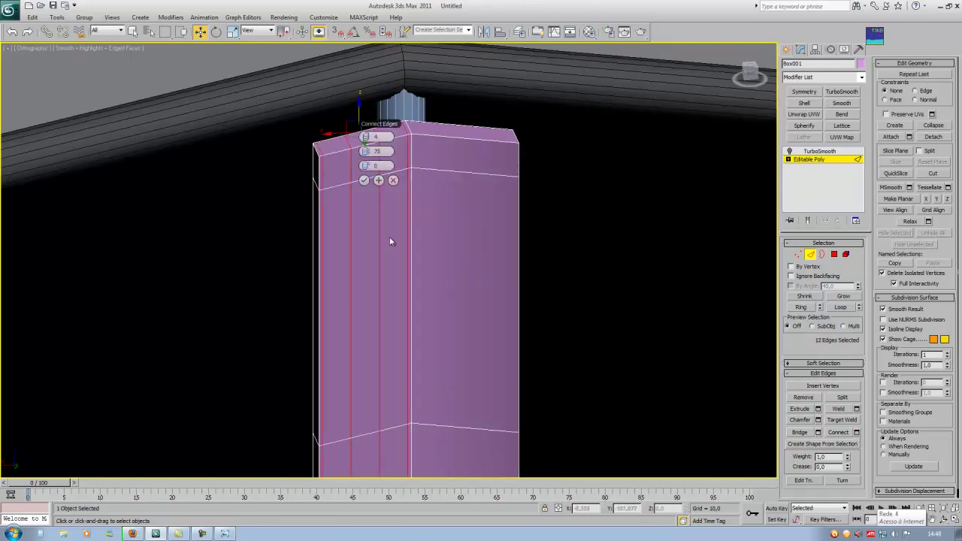
pyautogui.moveTo(366, 151); pyautogui.dragTo(300, 151)
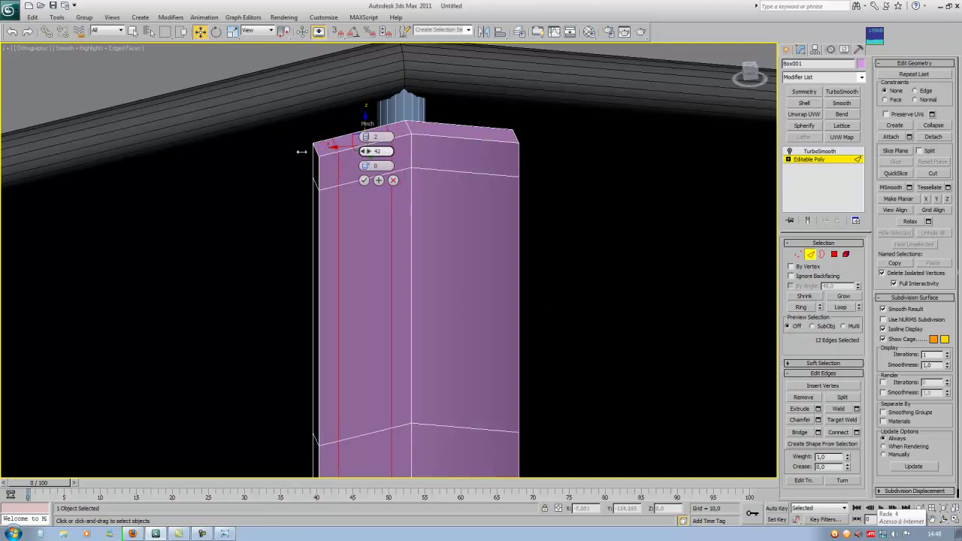
pyautogui.click(364, 180)
# Connect the horizontal edge ring across the pad's other wing with 2 segments and a pinch of 44
pyautogui.click(459, 173)
pyautogui.doubleClick(462, 138)
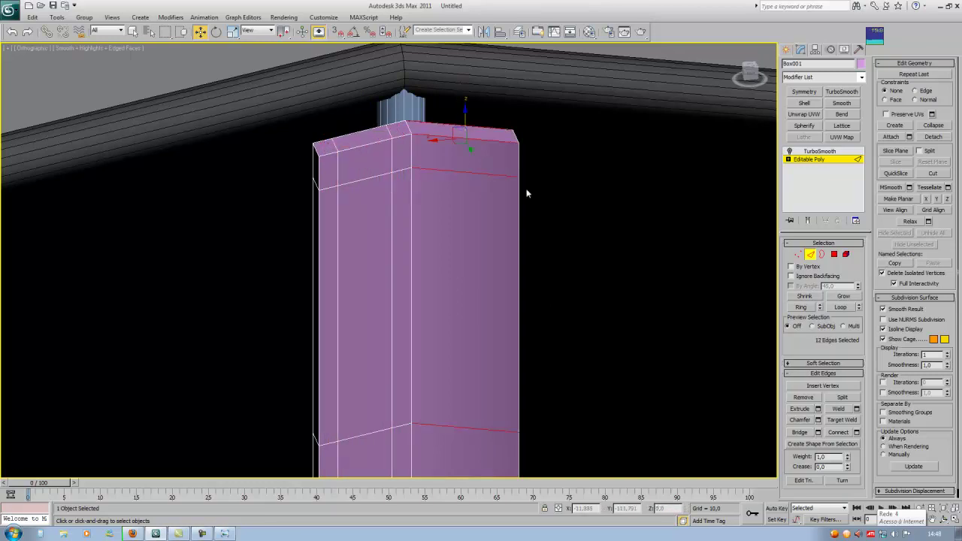
pyautogui.moveTo(608, 388); pyautogui.dragTo(605, 373, button='middle')
pyautogui.click(855, 433)
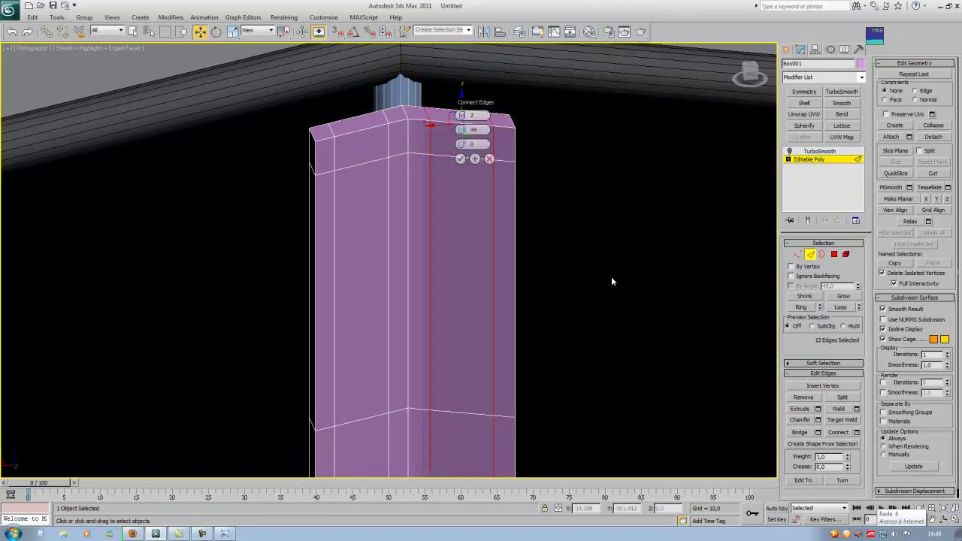
pyautogui.click(463, 160)
# Connect the edge ring across the pad's thickness with 2 segments and a pinch of 9
pyautogui.keyDown('alt'); pyautogui.moveTo(438, 167); pyautogui.dragTo(418, 166, button='middle'); pyautogui.keyUp('alt')
pyautogui.moveTo(385, 195); pyautogui.dragTo(401, 265, button='middle')
pyautogui.scroll(3, 401, 264)
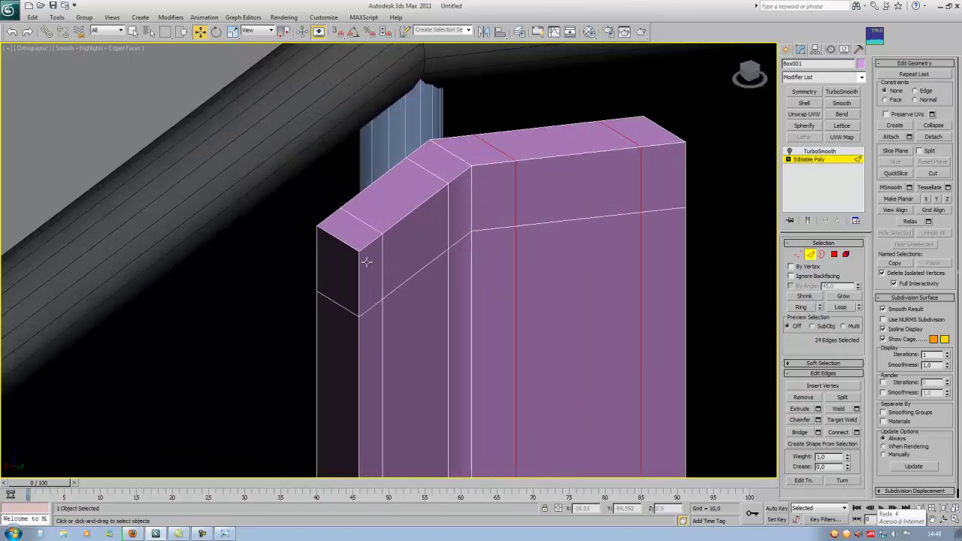
pyautogui.click(343, 238)
pyautogui.keyDown('shift'); pyautogui.click(360, 220); pyautogui.keyUp('shift')
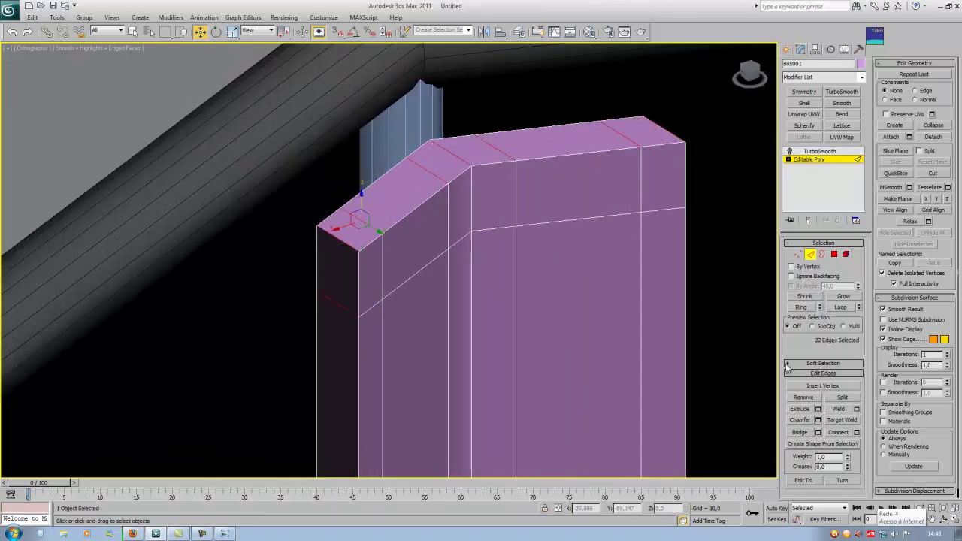
pyautogui.click(856, 432)
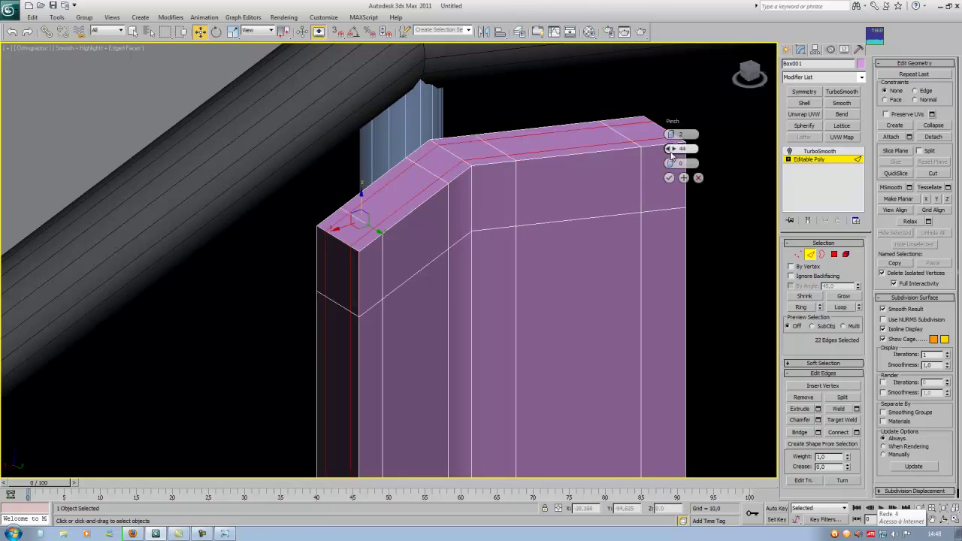
pyautogui.moveTo(671, 150); pyautogui.dragTo(671, 170)
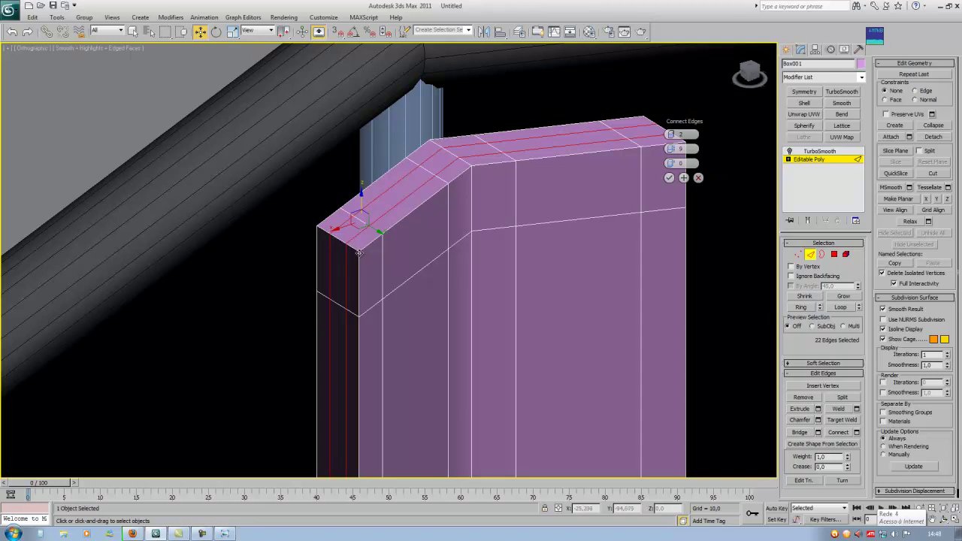
pyautogui.click(667, 178)
# Turn the pad's TurboSmooth effect back on and check the rounded shape with edged faces hidden
pyautogui.keyDown('alt'); pyautogui.moveTo(646, 195); pyautogui.dragTo(556, 222, button='middle'); pyautogui.keyUp('alt')
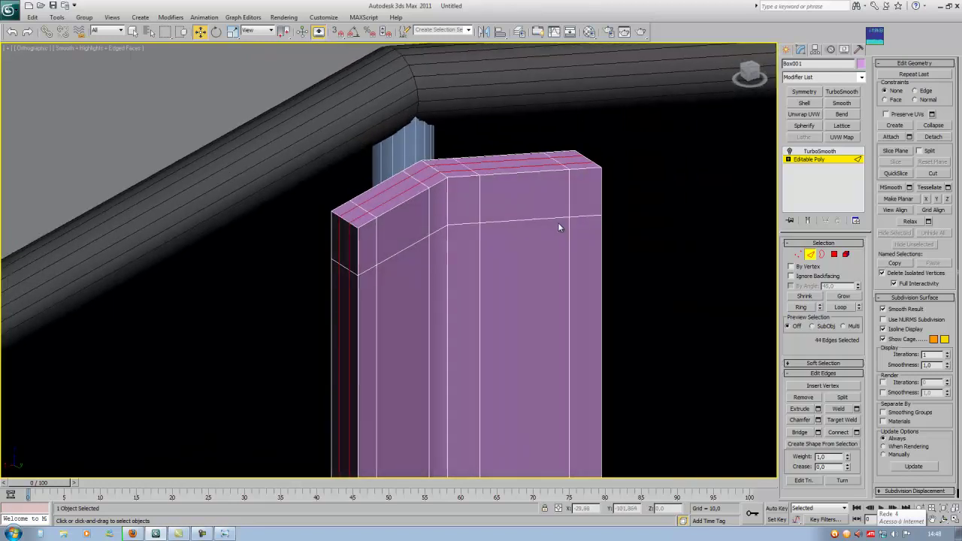
pyautogui.click(792, 151)
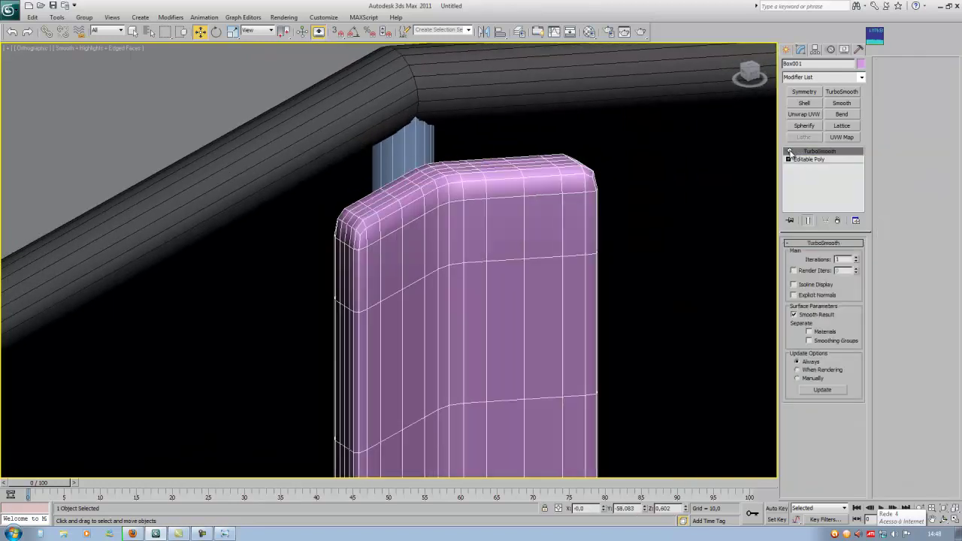
pyautogui.press('F4')
pyautogui.scroll(-6, 504, 296)
pyautogui.keyDown('alt'); pyautogui.moveTo(494, 313); pyautogui.dragTo(440, 320, button='middle'); pyautogui.keyUp('alt')
pyautogui.scroll(5, 467, 270)
pyautogui.scroll(4, 456, 333)
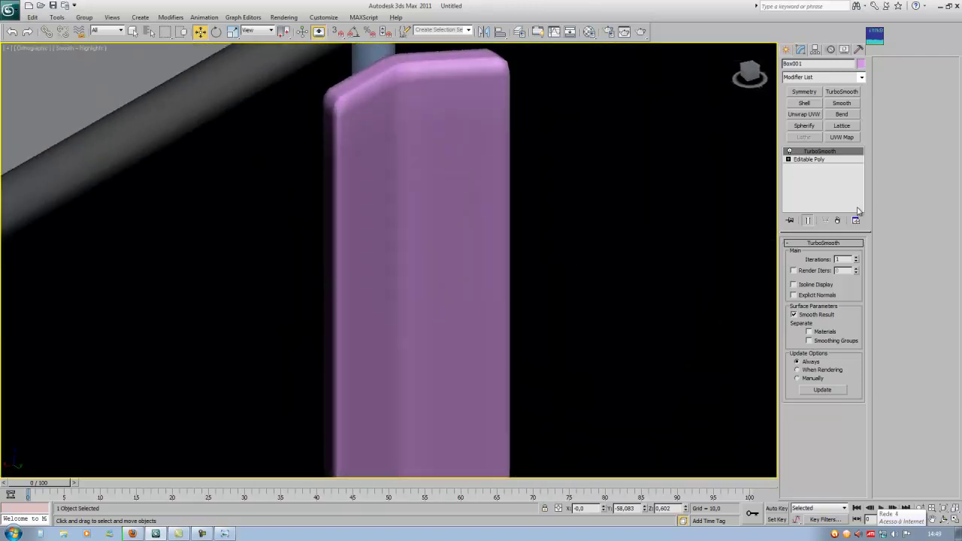
# Show edged faces and remove the edge loop running along the pad's central fold, including its vertices
pyautogui.click(832, 162)
pyautogui.moveTo(504, 174); pyautogui.dragTo(457, 288, button='middle')
pyautogui.press('F4')
pyautogui.scroll(3, 480, 297)
pyautogui.scroll(-3, 479, 295)
pyautogui.scroll(3, 457, 288)
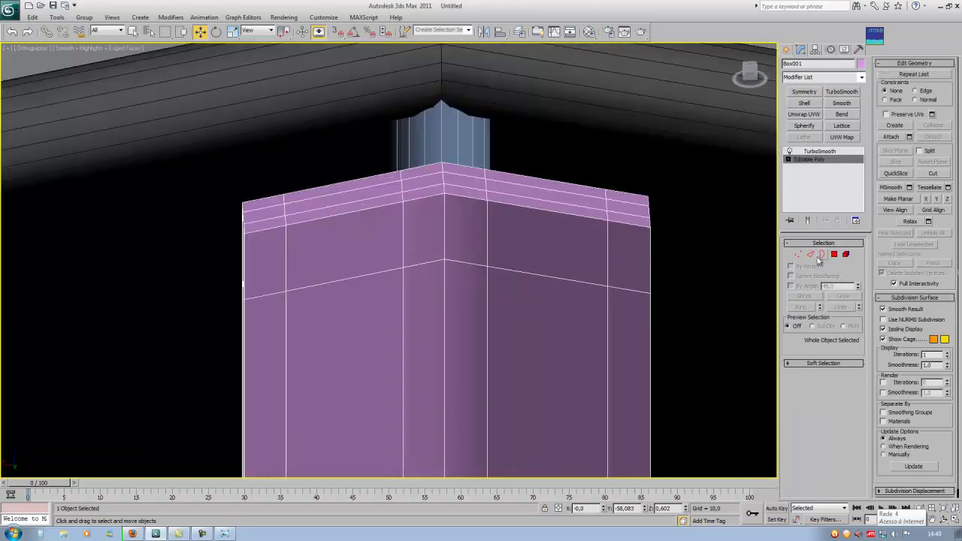
pyautogui.click(810, 255)
pyautogui.doubleClick(444, 280)
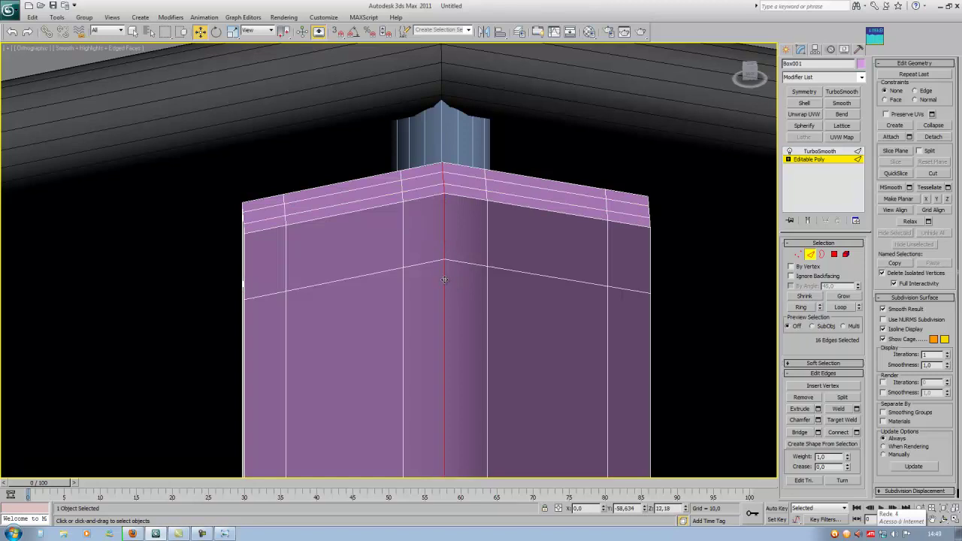
pyautogui.hotkey('ctrl', 'BackSpace')
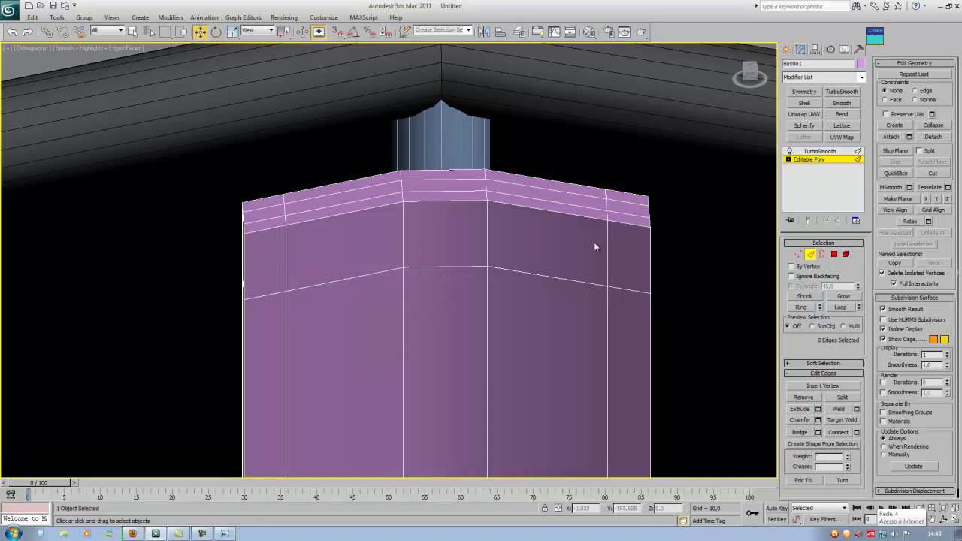
# Set the pad's TurboSmooth iterations to 2 and enable Isoline Display
pyautogui.scroll(-4, 526, 273)
pyautogui.keyDown('alt'); pyautogui.moveTo(526, 272); pyautogui.dragTo(412, 243, button='middle'); pyautogui.keyUp('alt')
pyautogui.scroll(2, 404, 185)
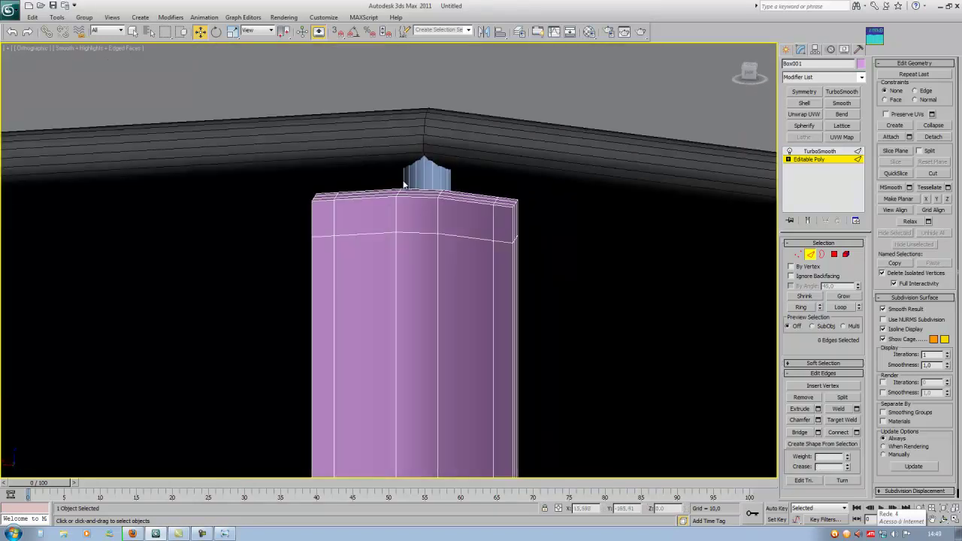
pyautogui.keyDown('alt'); pyautogui.moveTo(418, 305); pyautogui.dragTo(425, 302, button='middle'); pyautogui.keyUp('alt')
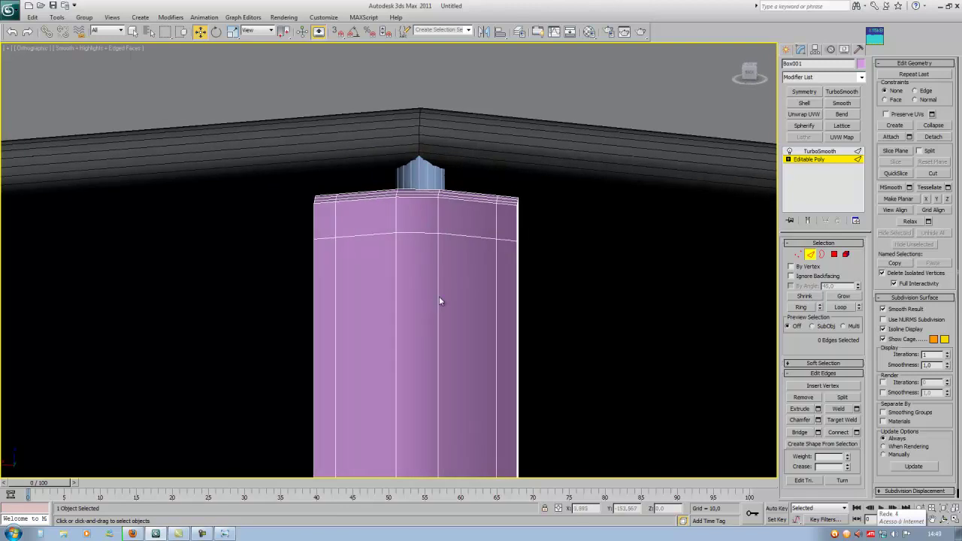
pyautogui.click(819, 151)
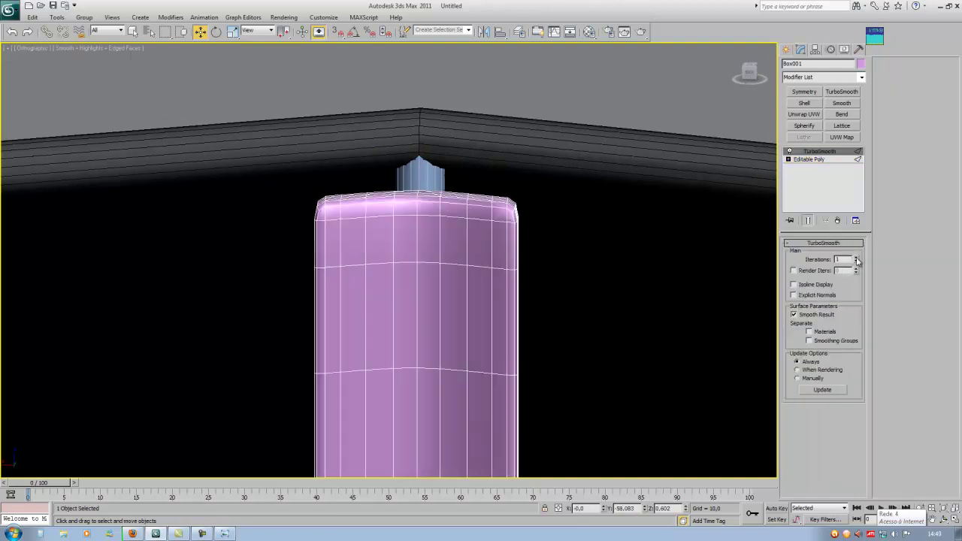
pyautogui.click(856, 257)
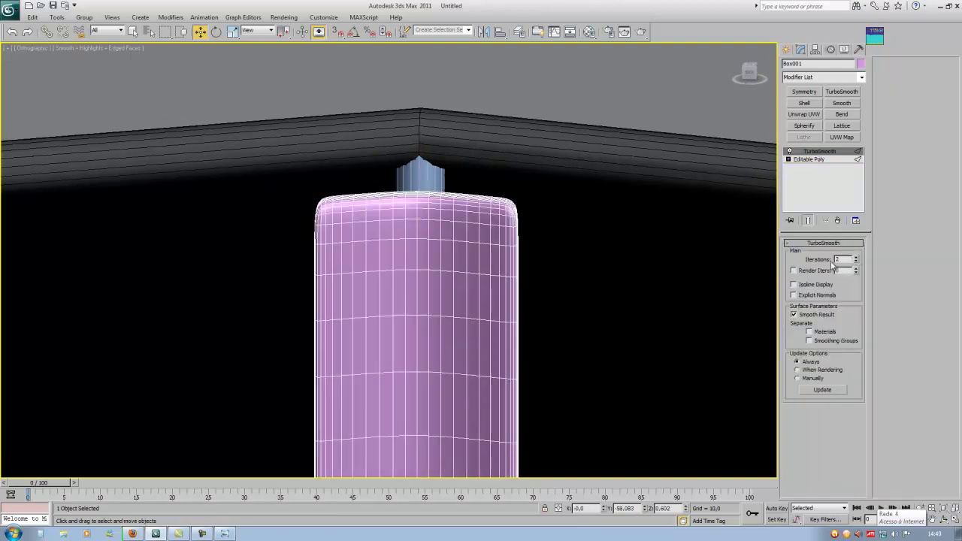
pyautogui.click(793, 285)
# Examine the smoothed pad's shape in its corner with edged faces hidden
pyautogui.keyDown('alt'); pyautogui.moveTo(773, 300); pyautogui.dragTo(509, 305, button='middle'); pyautogui.keyUp('alt')
pyautogui.press('F4')
pyautogui.scroll(-2, 429, 320)
pyautogui.moveTo(429, 320); pyautogui.dragTo(429, 191, button='middle')
pyautogui.keyDown('alt'); pyautogui.moveTo(429, 191); pyautogui.dragTo(406, 310, button='middle'); pyautogui.keyUp('alt')
pyautogui.scroll(3, 406, 310)
pyautogui.keyDown('alt'); pyautogui.moveTo(406, 309); pyautogui.dragTo(485, 256, button='middle'); pyautogui.keyUp('alt')
# In the top view, move the pad's middle vertices toward the octagon's centre to a Y of about -58.11
pyautogui.press('t')
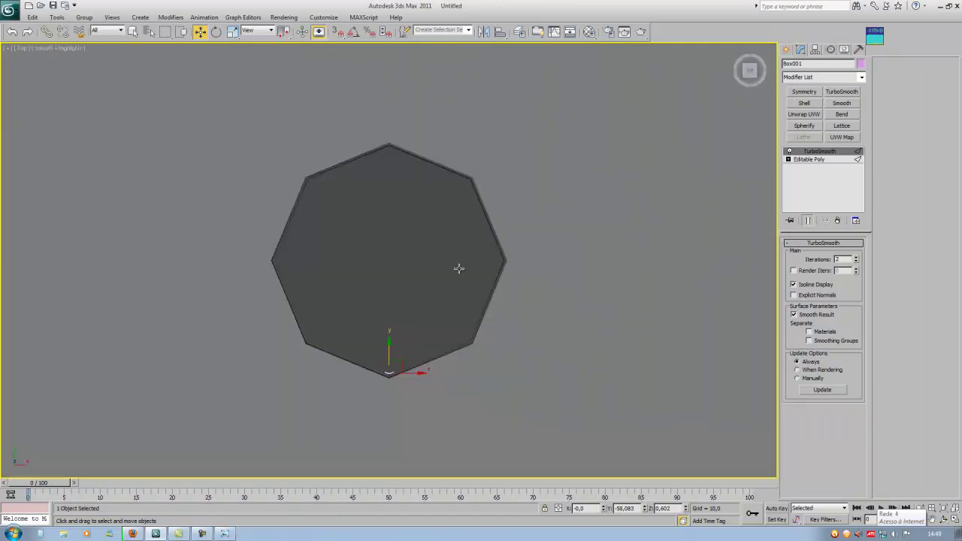
pyautogui.scroll(4, 457, 269)
pyautogui.scroll(-2, 444, 309)
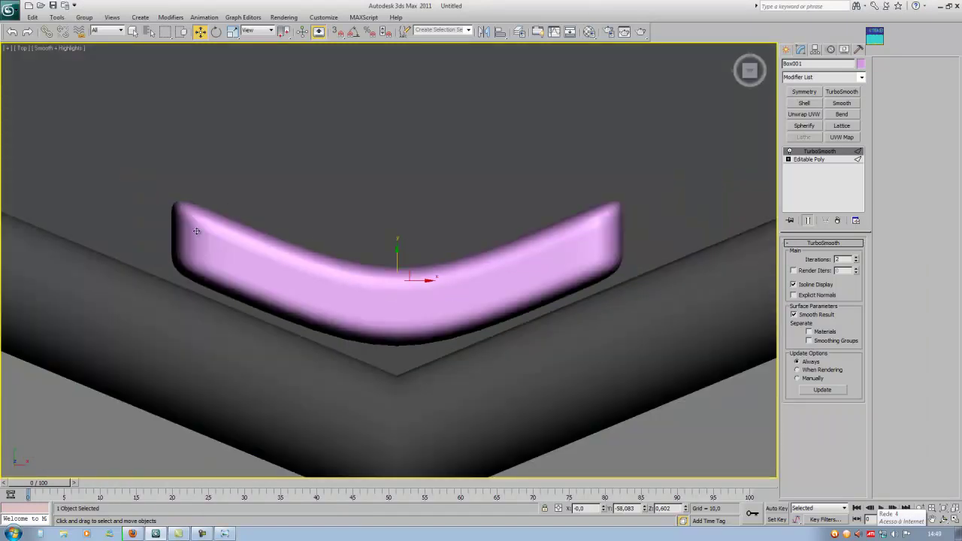
pyautogui.click(809, 159)
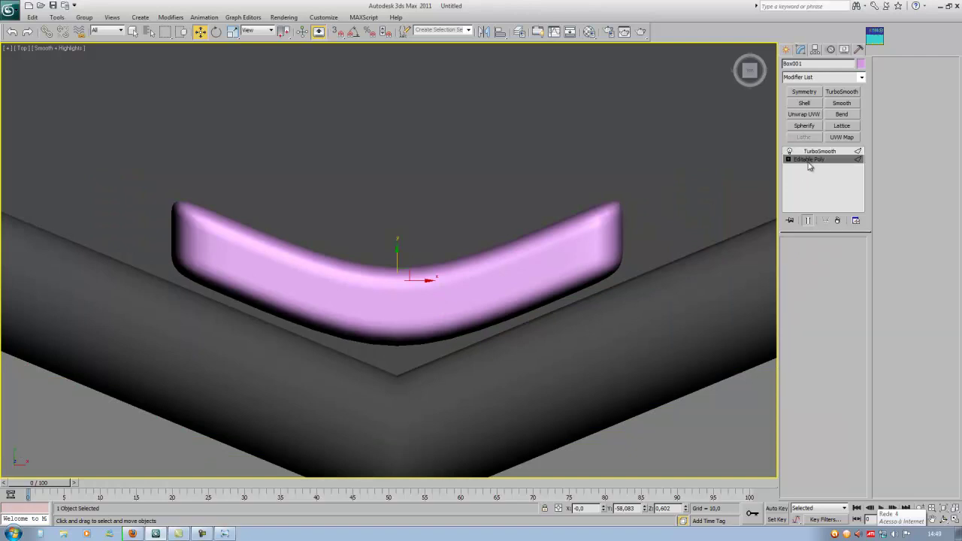
pyautogui.click(797, 254)
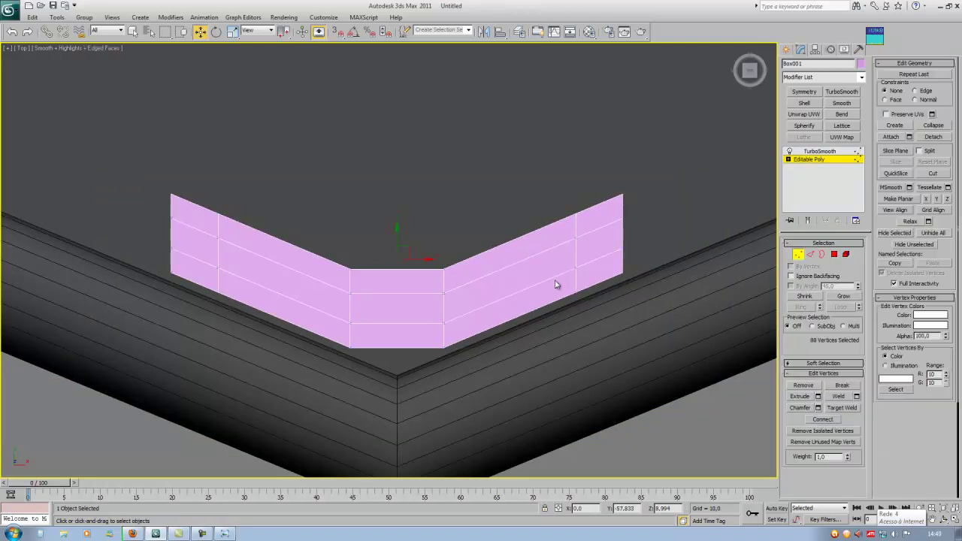
pyautogui.moveTo(305, 210); pyautogui.dragTo(490, 444)
pyautogui.moveTo(396, 282); pyautogui.dragTo(396, 259)
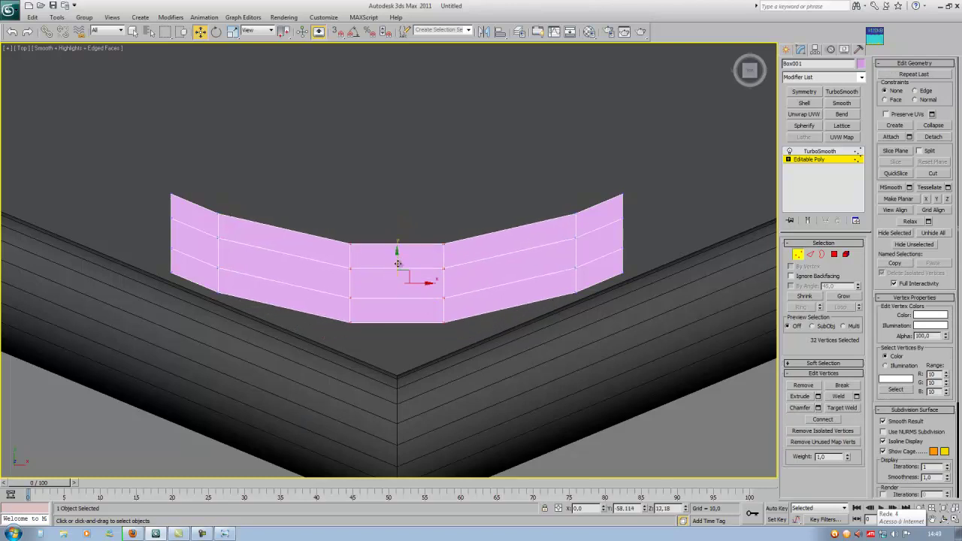
# Scale the pad's middle vertices wider along X for a softer bend and return to the TurboSmooth level
pyautogui.press('r')
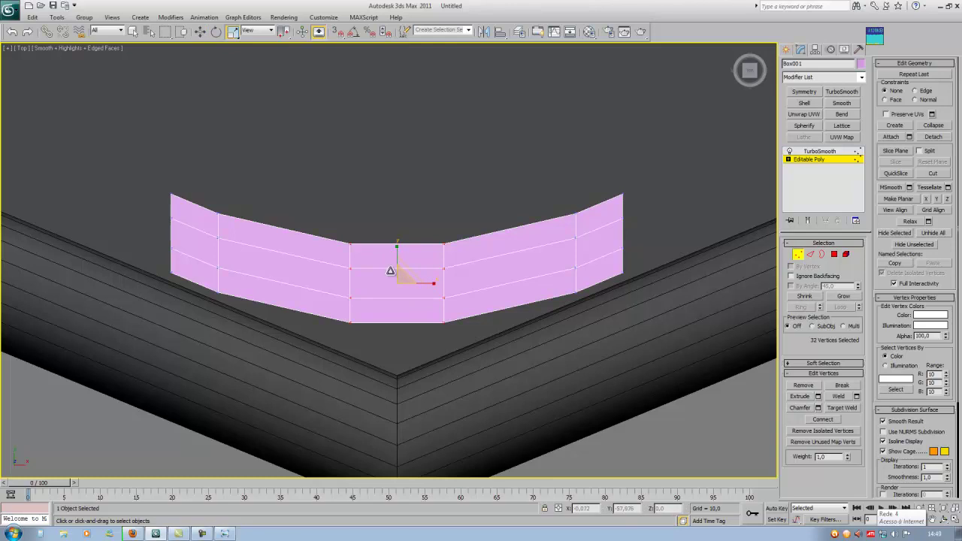
pyautogui.moveTo(434, 284); pyautogui.dragTo(447, 283)
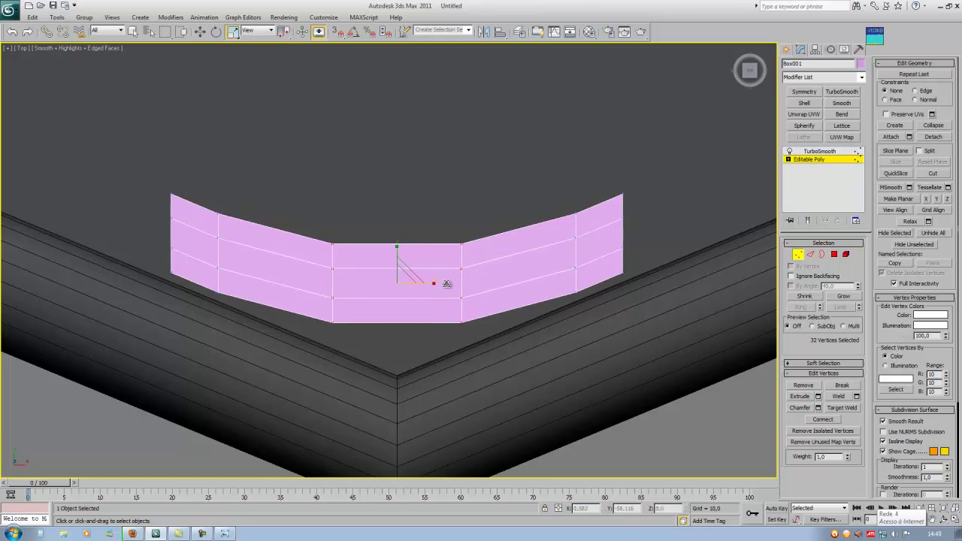
pyautogui.click(797, 255)
pyautogui.click(819, 151)
# Look over the curved pad in its corner and switch to the reference photo ref1.jpg in Windows Photo Viewer
pyautogui.keyDown('alt'); pyautogui.moveTo(532, 265); pyautogui.dragTo(411, 323, button='middle'); pyautogui.keyUp('alt')
pyautogui.scroll(-5, 388, 266)
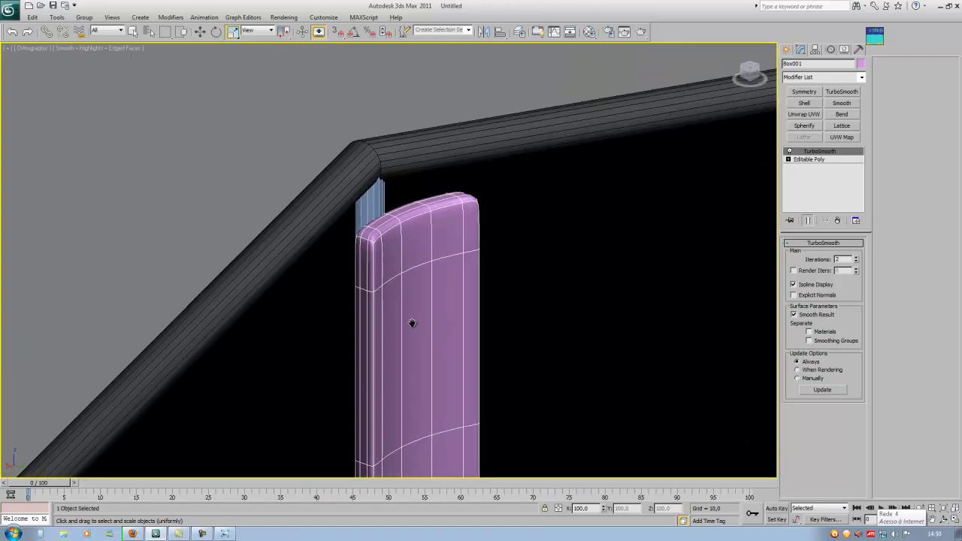
pyautogui.scroll(-2, 411, 322)
pyautogui.click(224, 534)
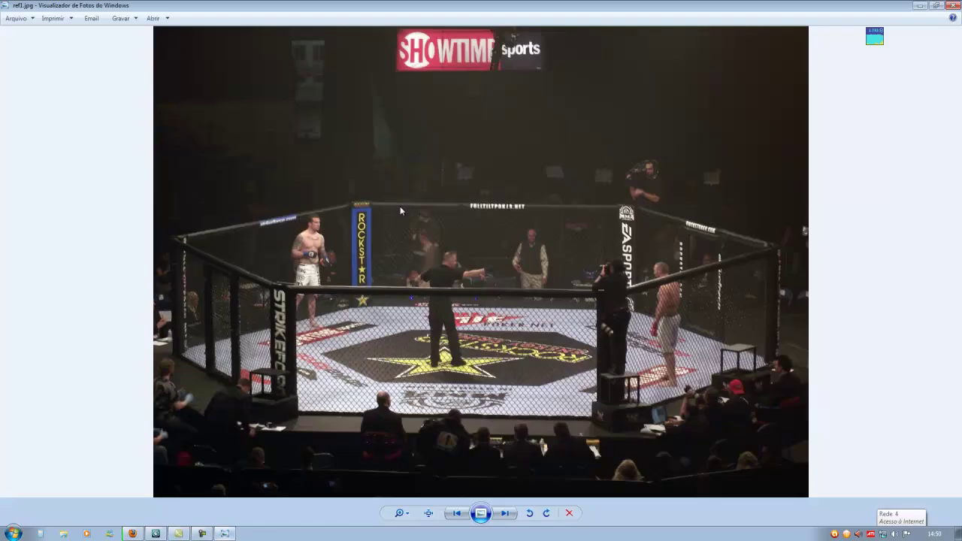